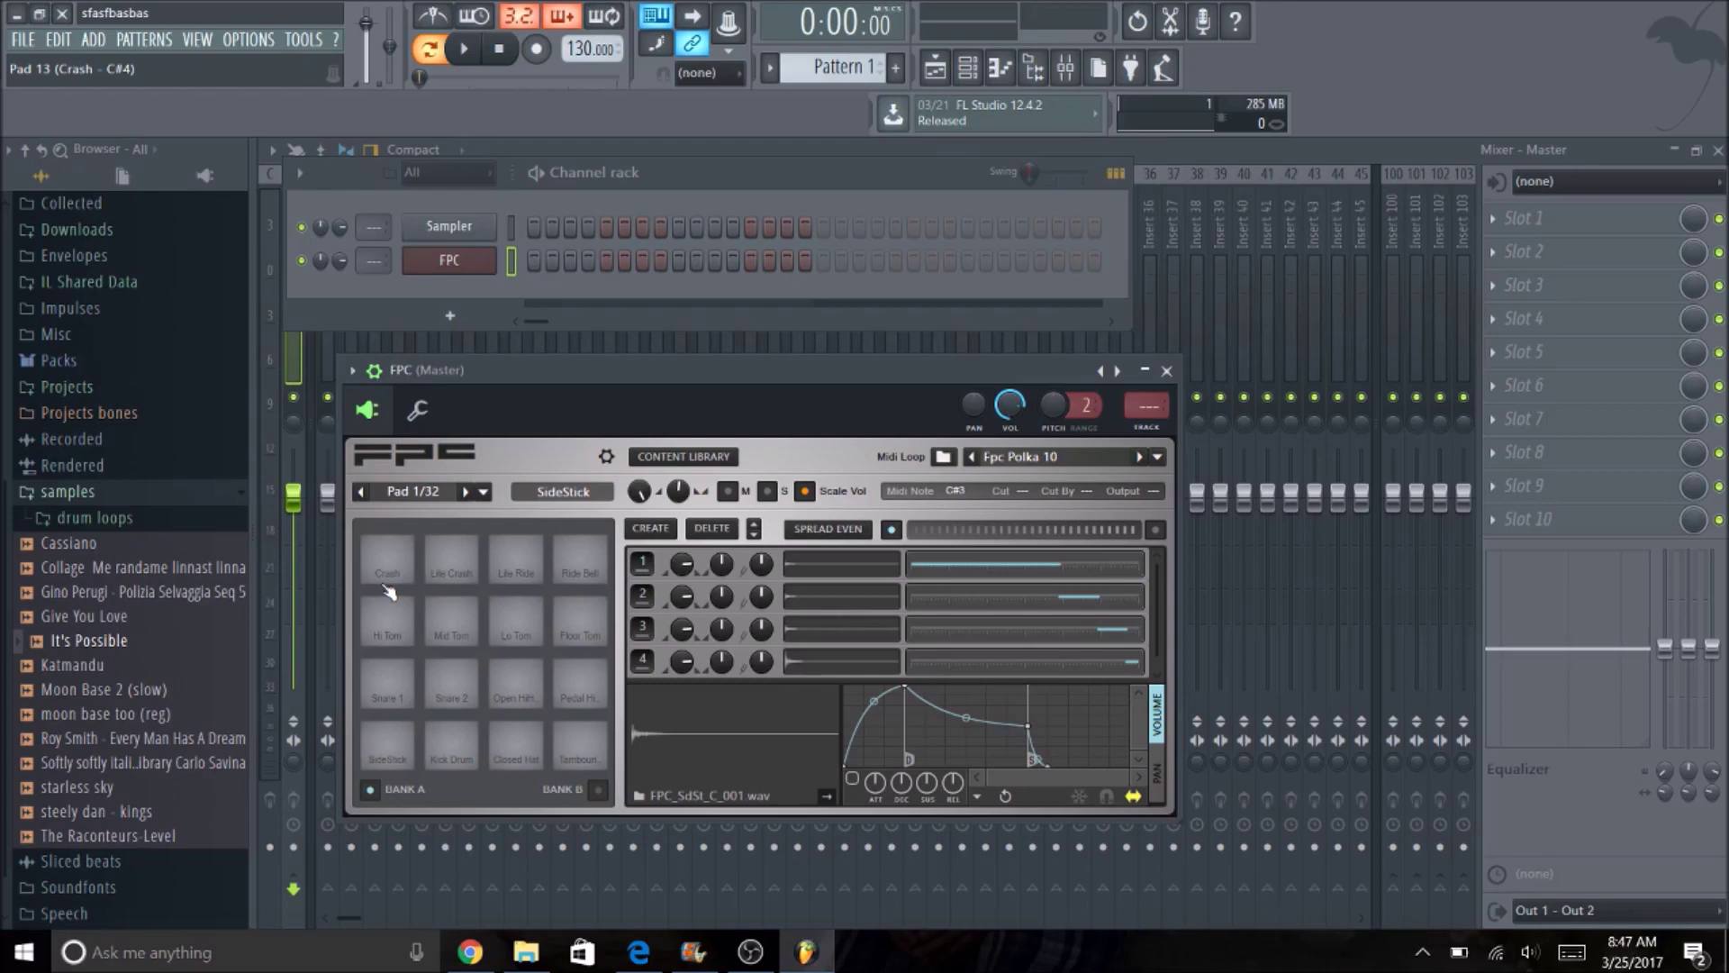
Nudge the FPC window higher and dismiss the add-channel list without adding anything
mouse_move(786, 360)
left_mouse_down()
mouse_move(762, 288)
mouse_move(792, 338)
mouse_move(766, 351)
left_mouse_up()
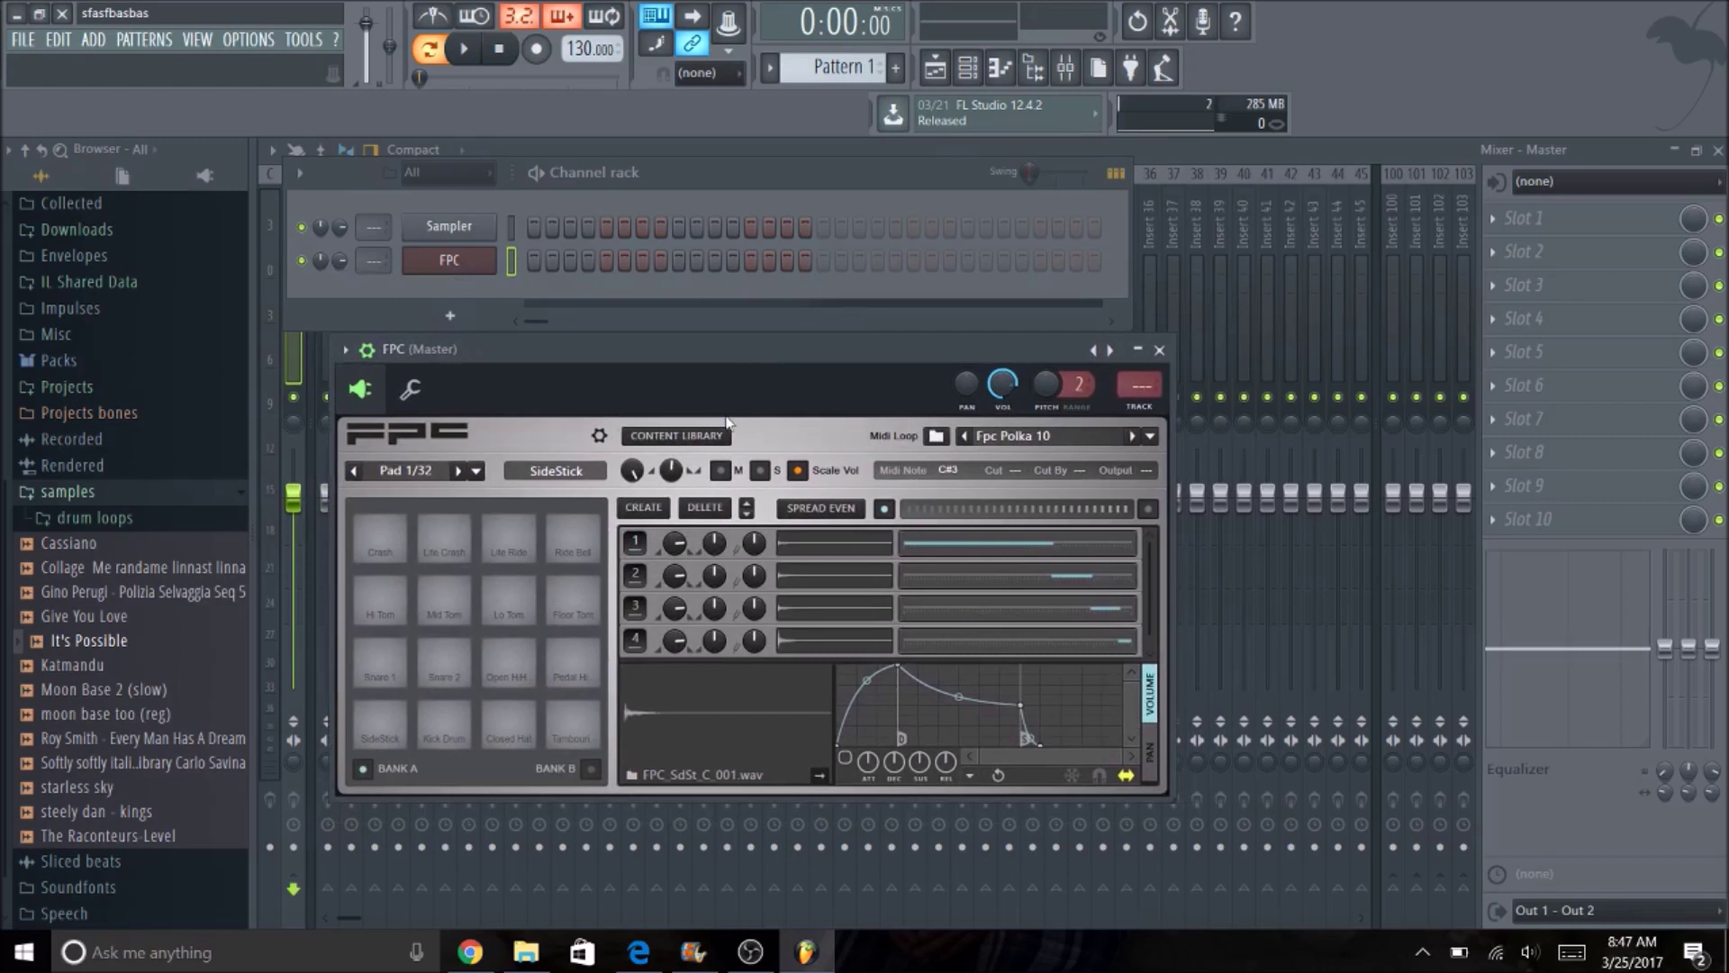
left_click(458, 318)
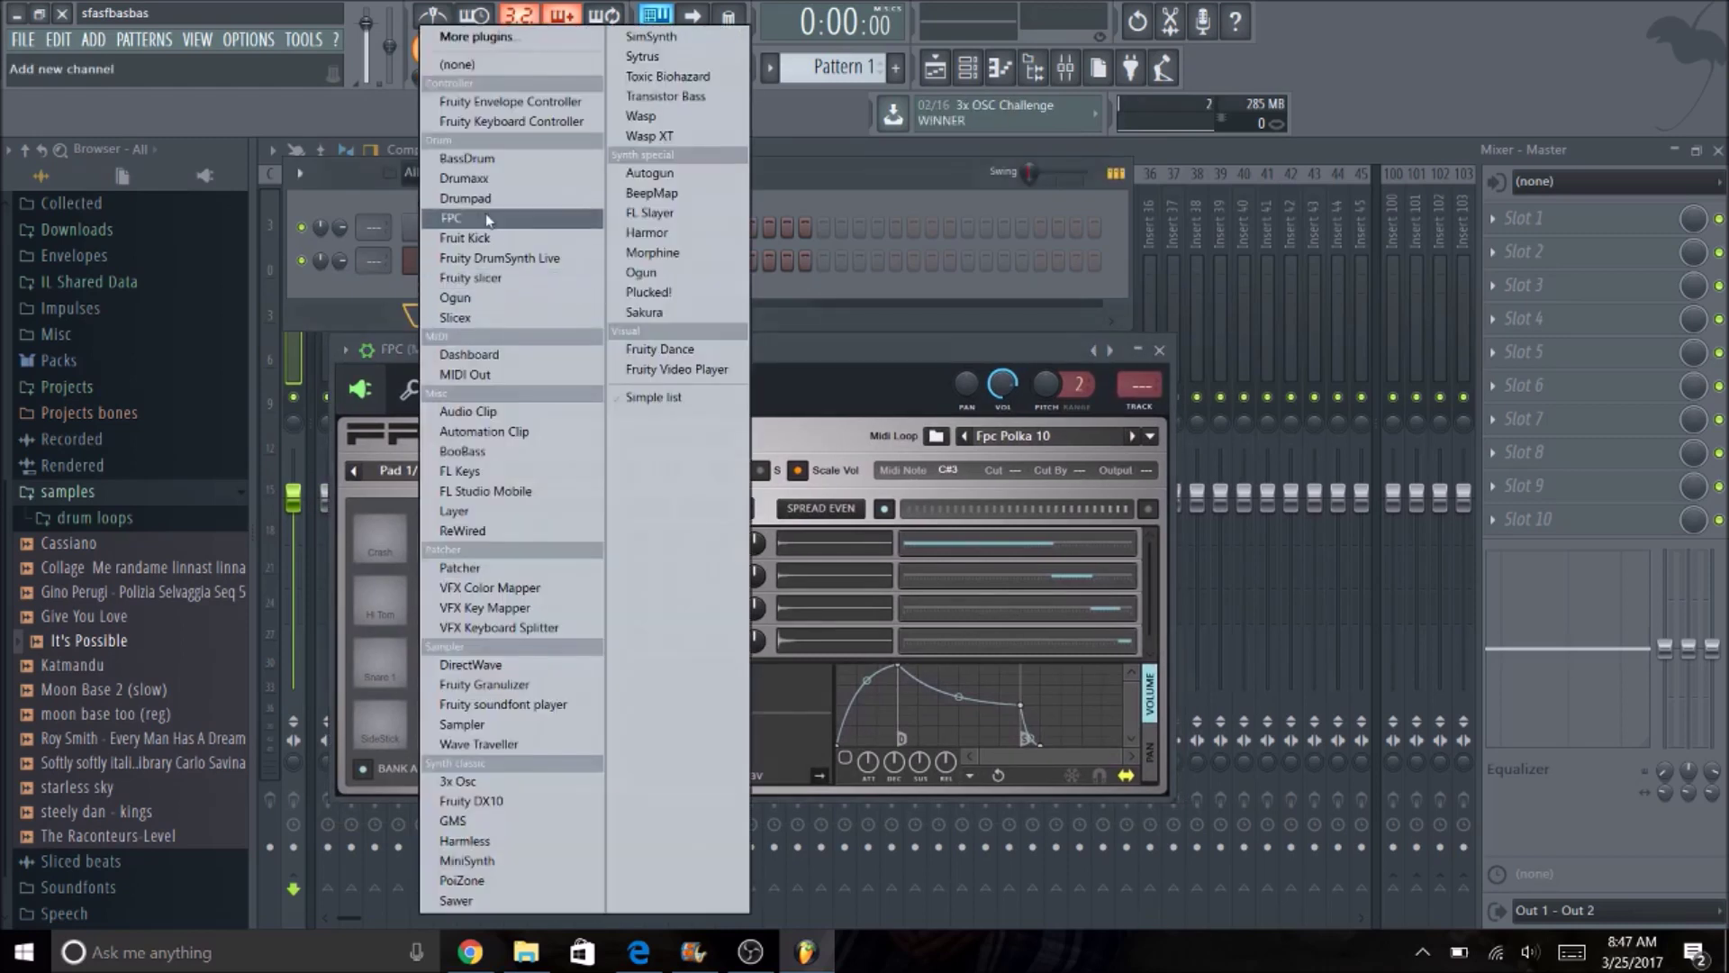
left_click(820, 193)
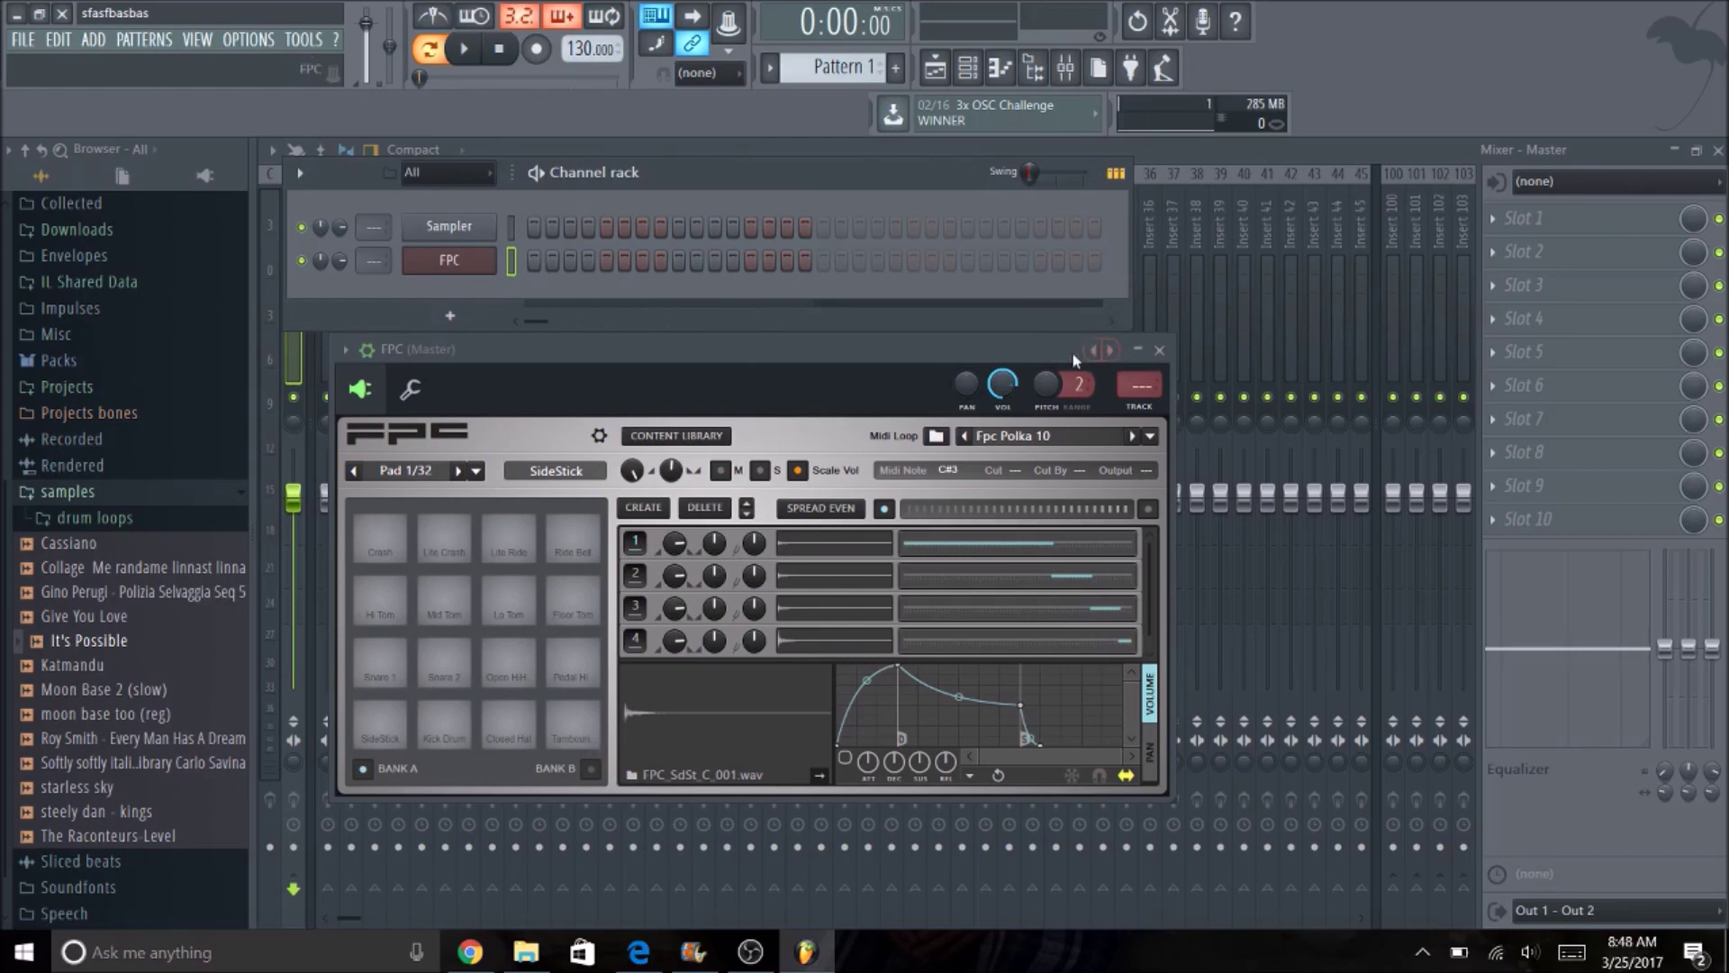
Load FPC's Empty kit preset, then close the FPC window and channel rack
right_click(1106, 351)
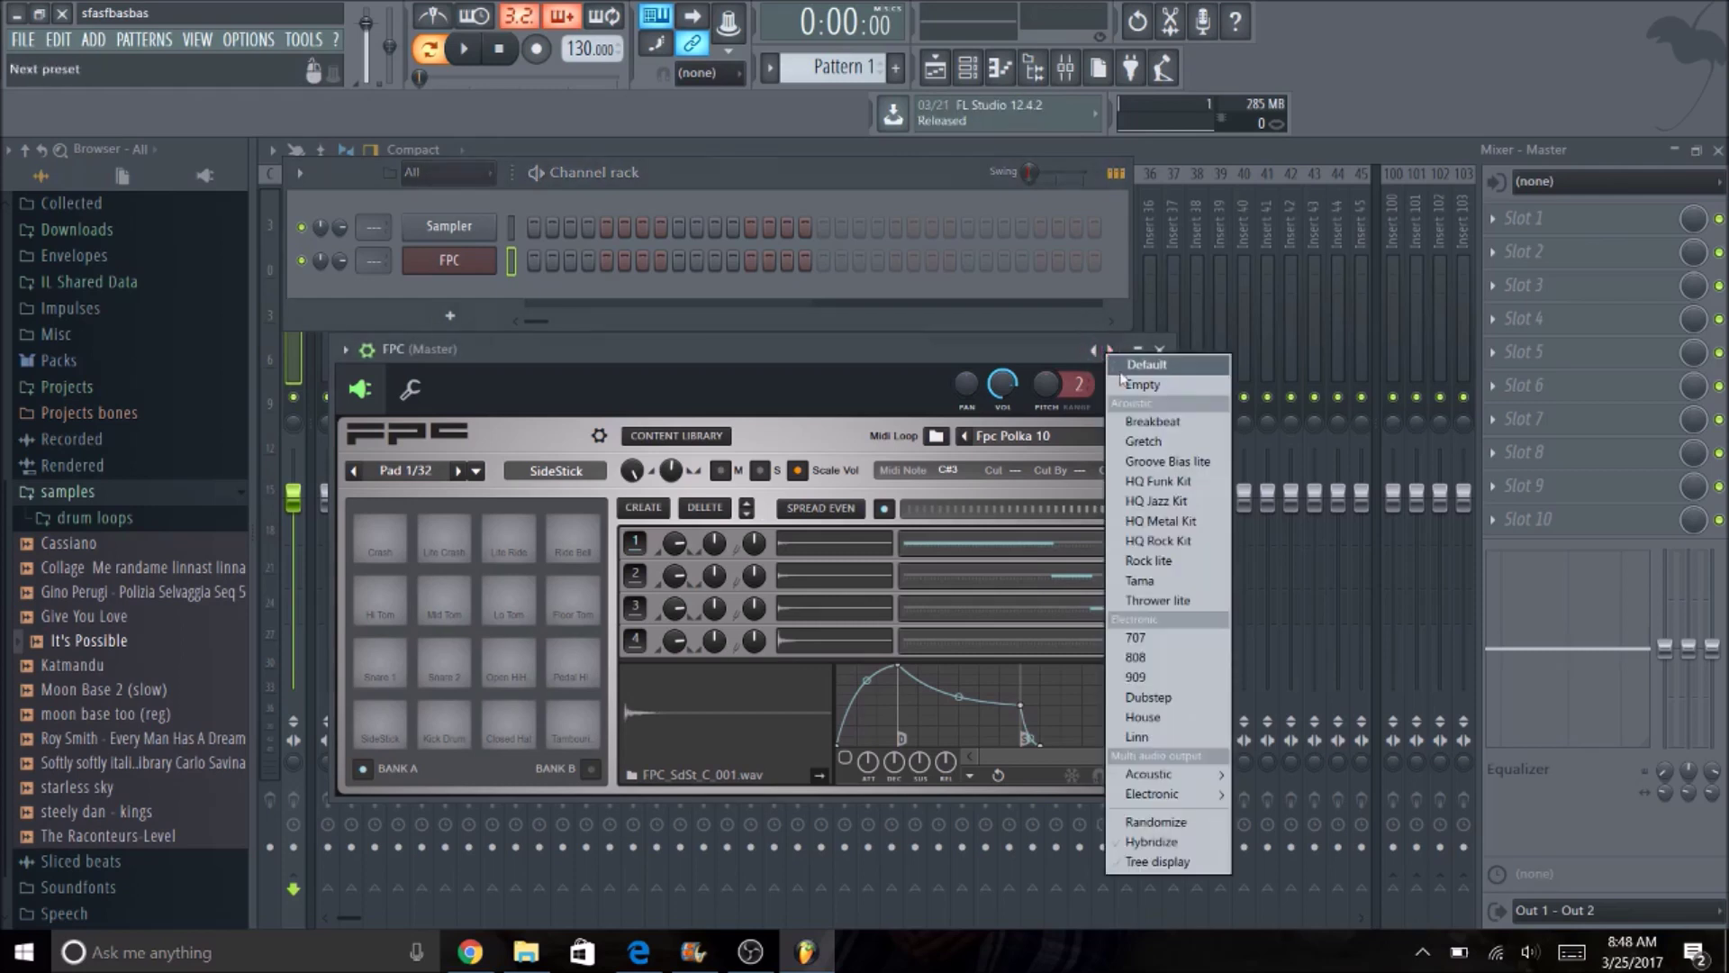
left_click(1136, 387)
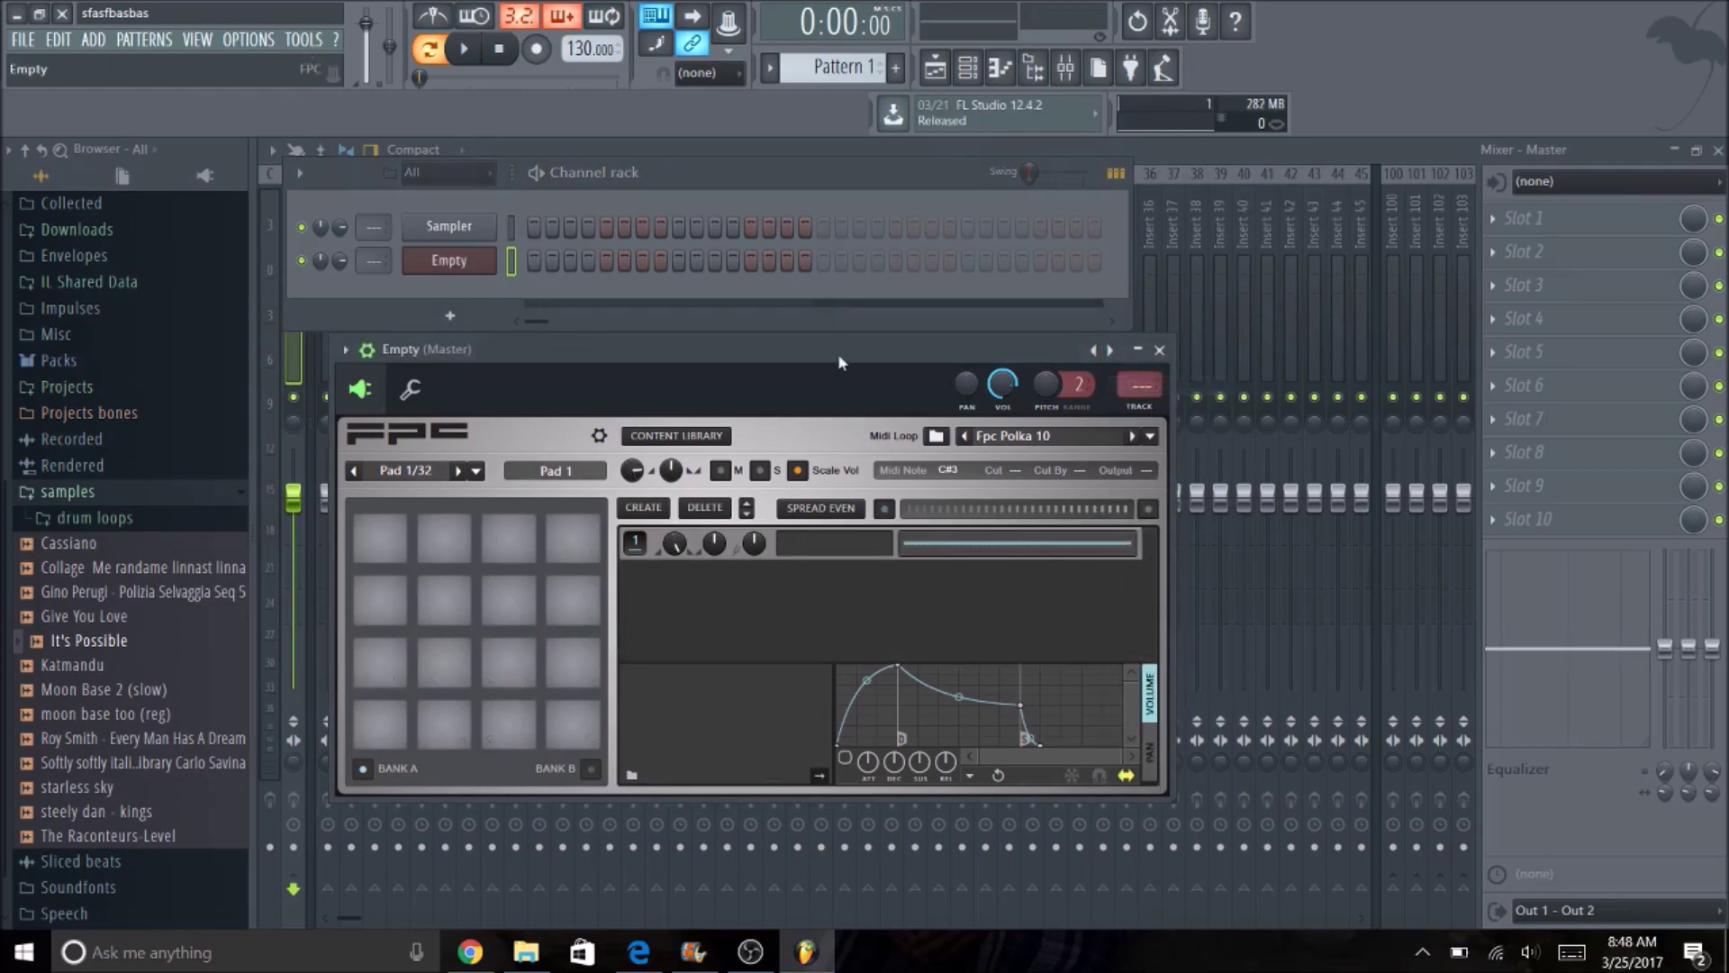
left_click_drag(838, 353, 910, 282)
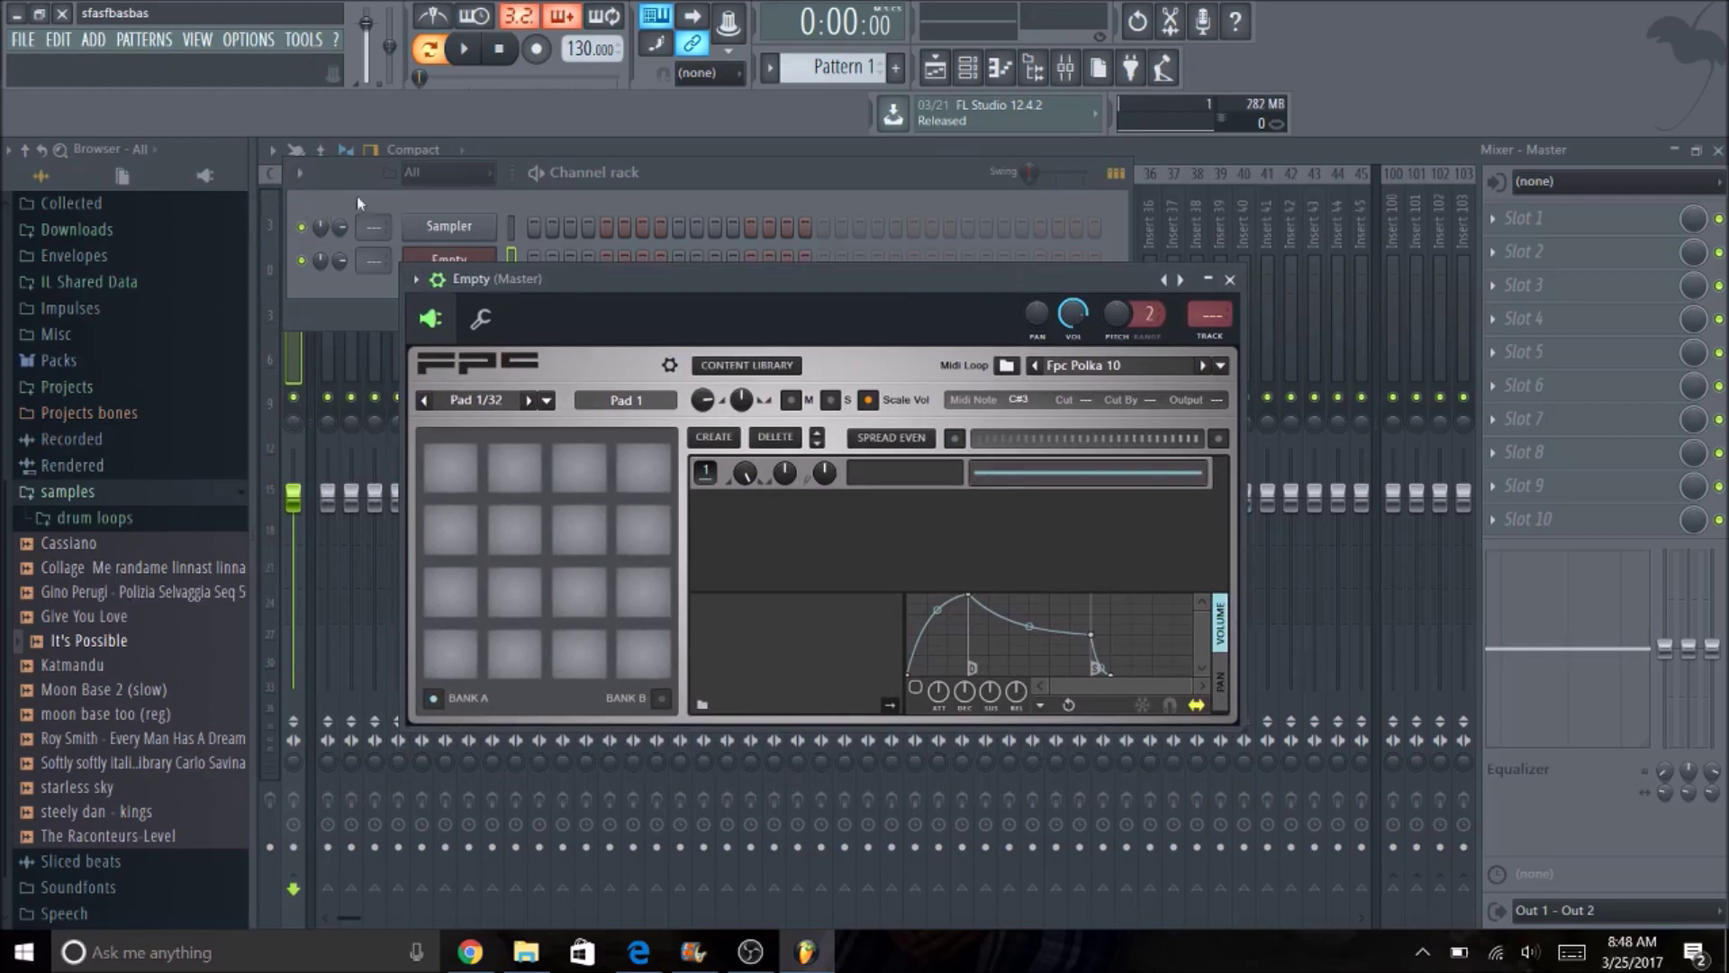
left_click(1033, 67)
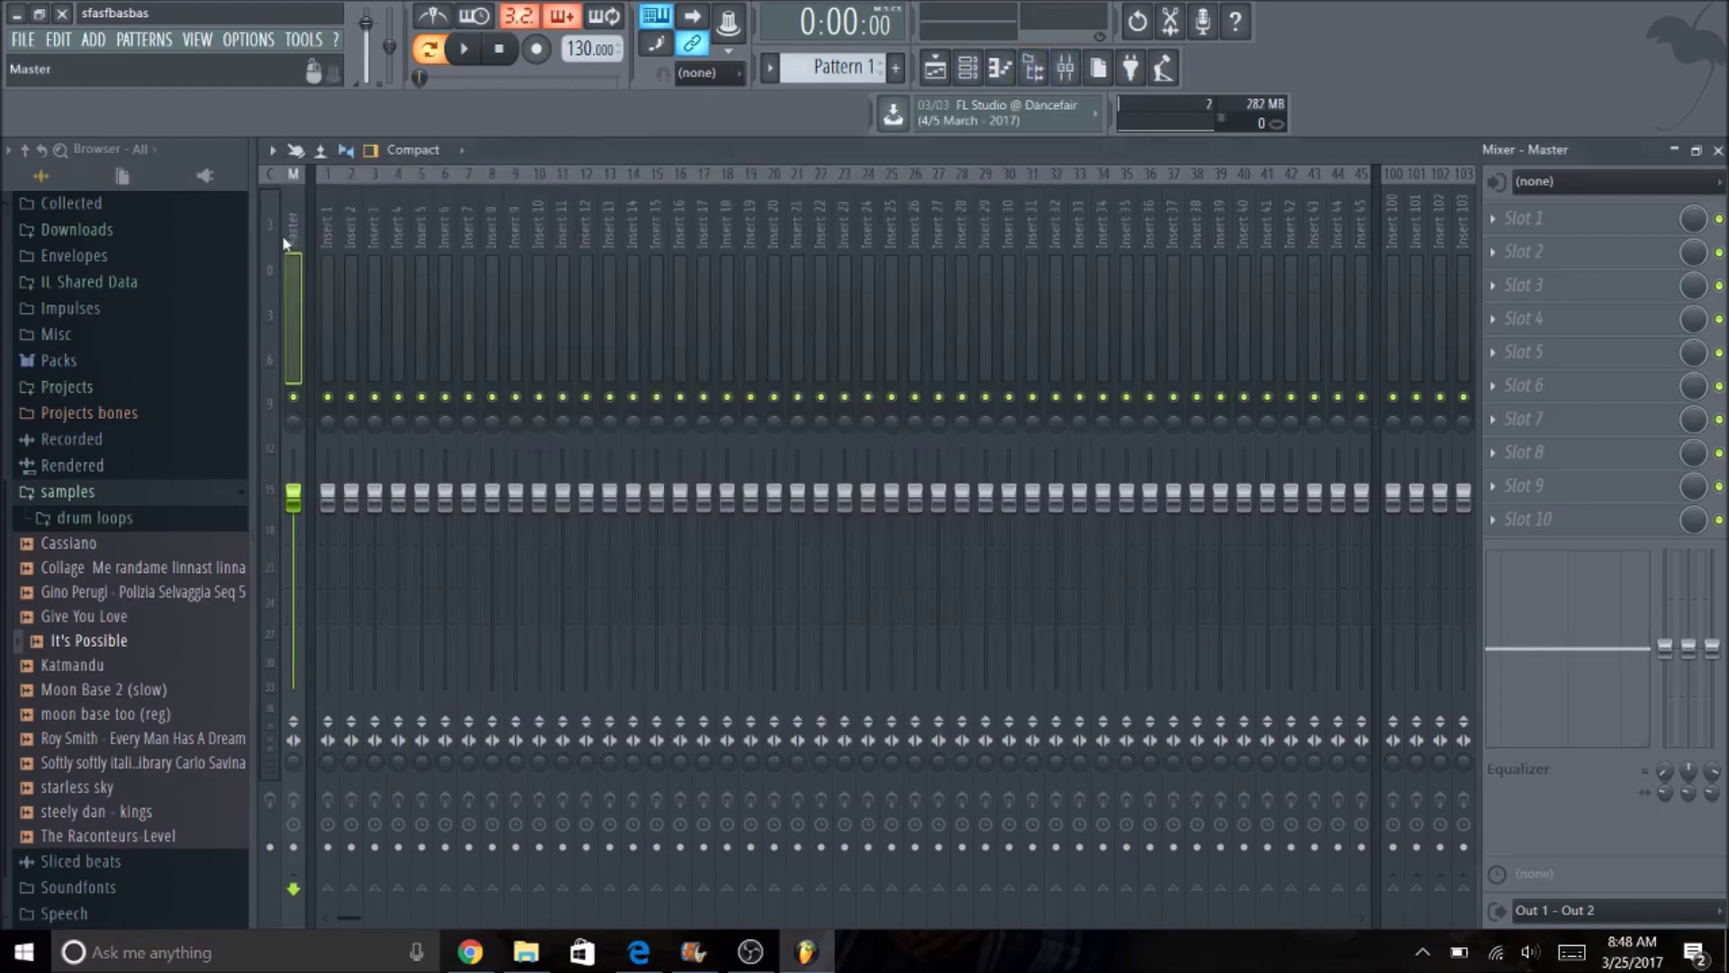
Load Edison into Slot 1 of the Master mixer track
left_click(1502, 224)
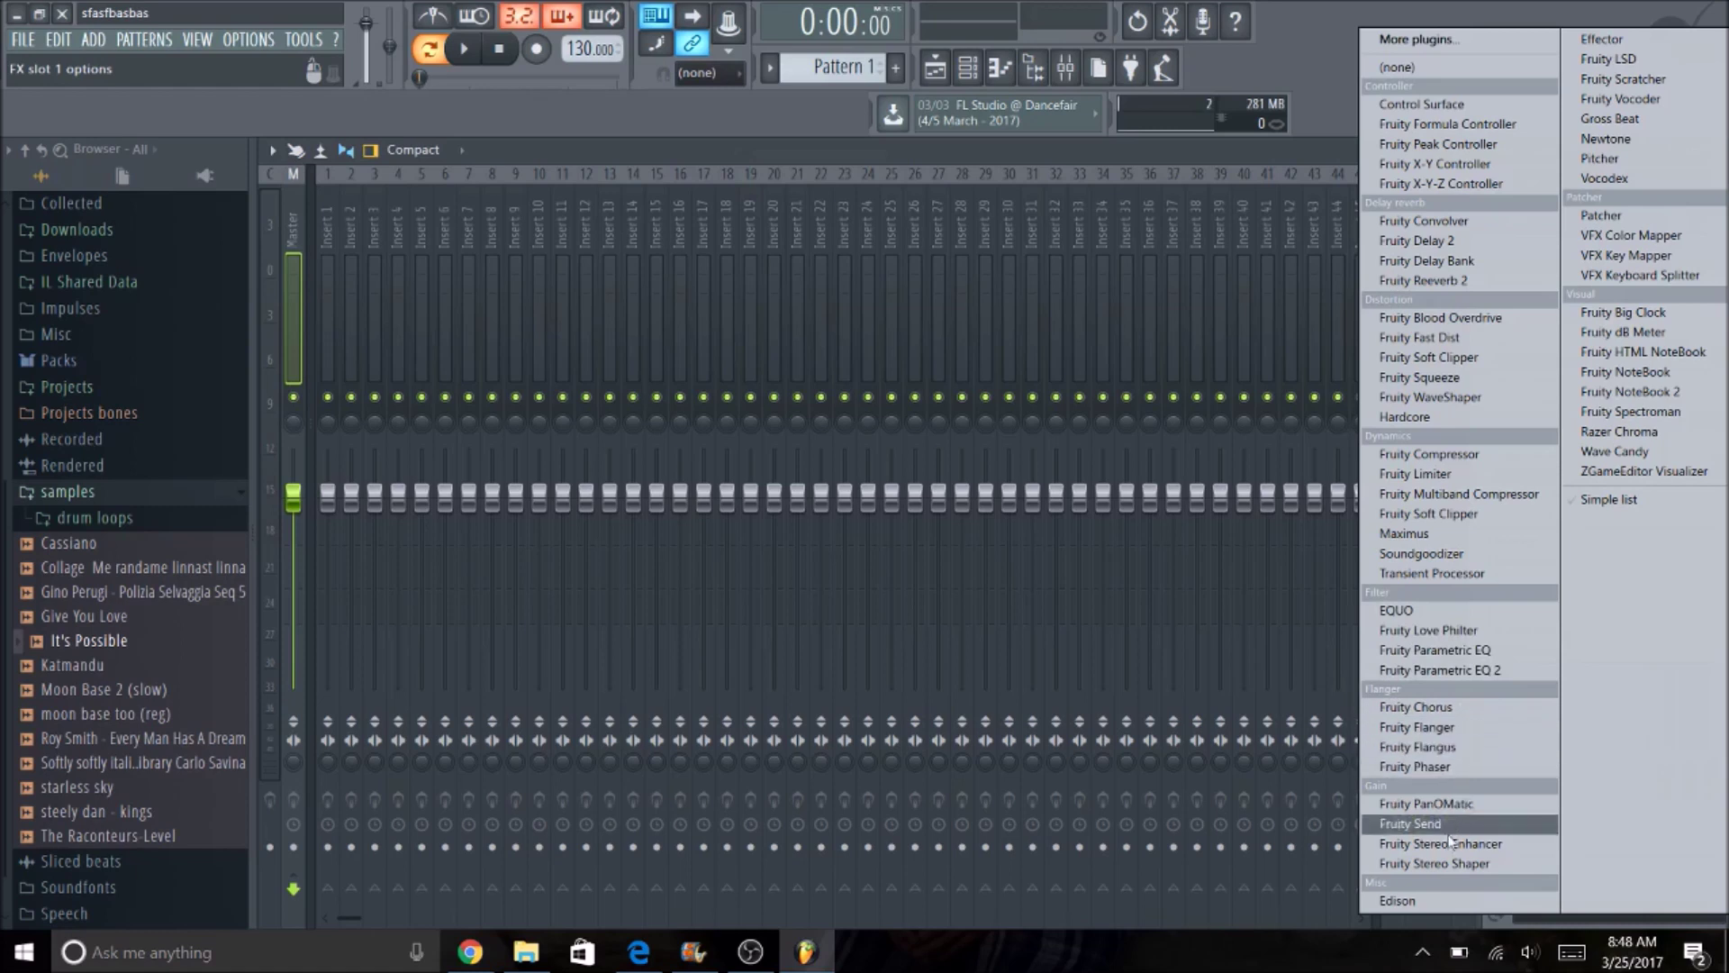
left_click(1401, 899)
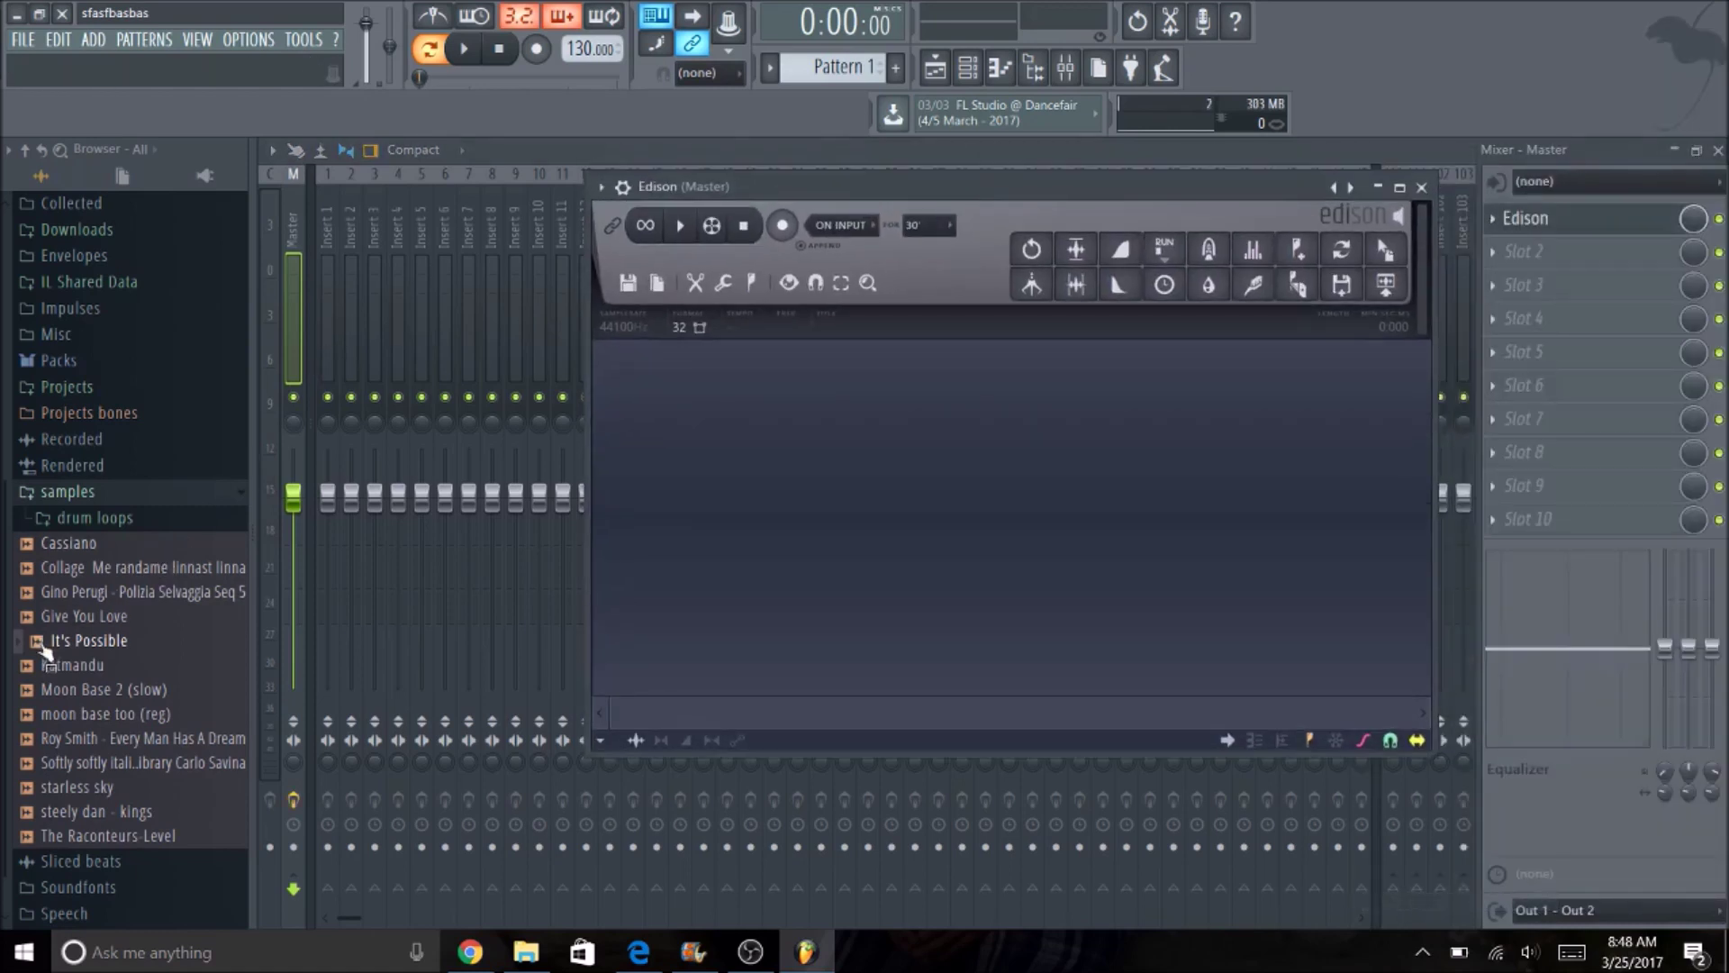
Drop the It's Possible loop into Edison and select its first kick, 6.600 to 8.570
left_click_drag(60, 650, 1007, 536)
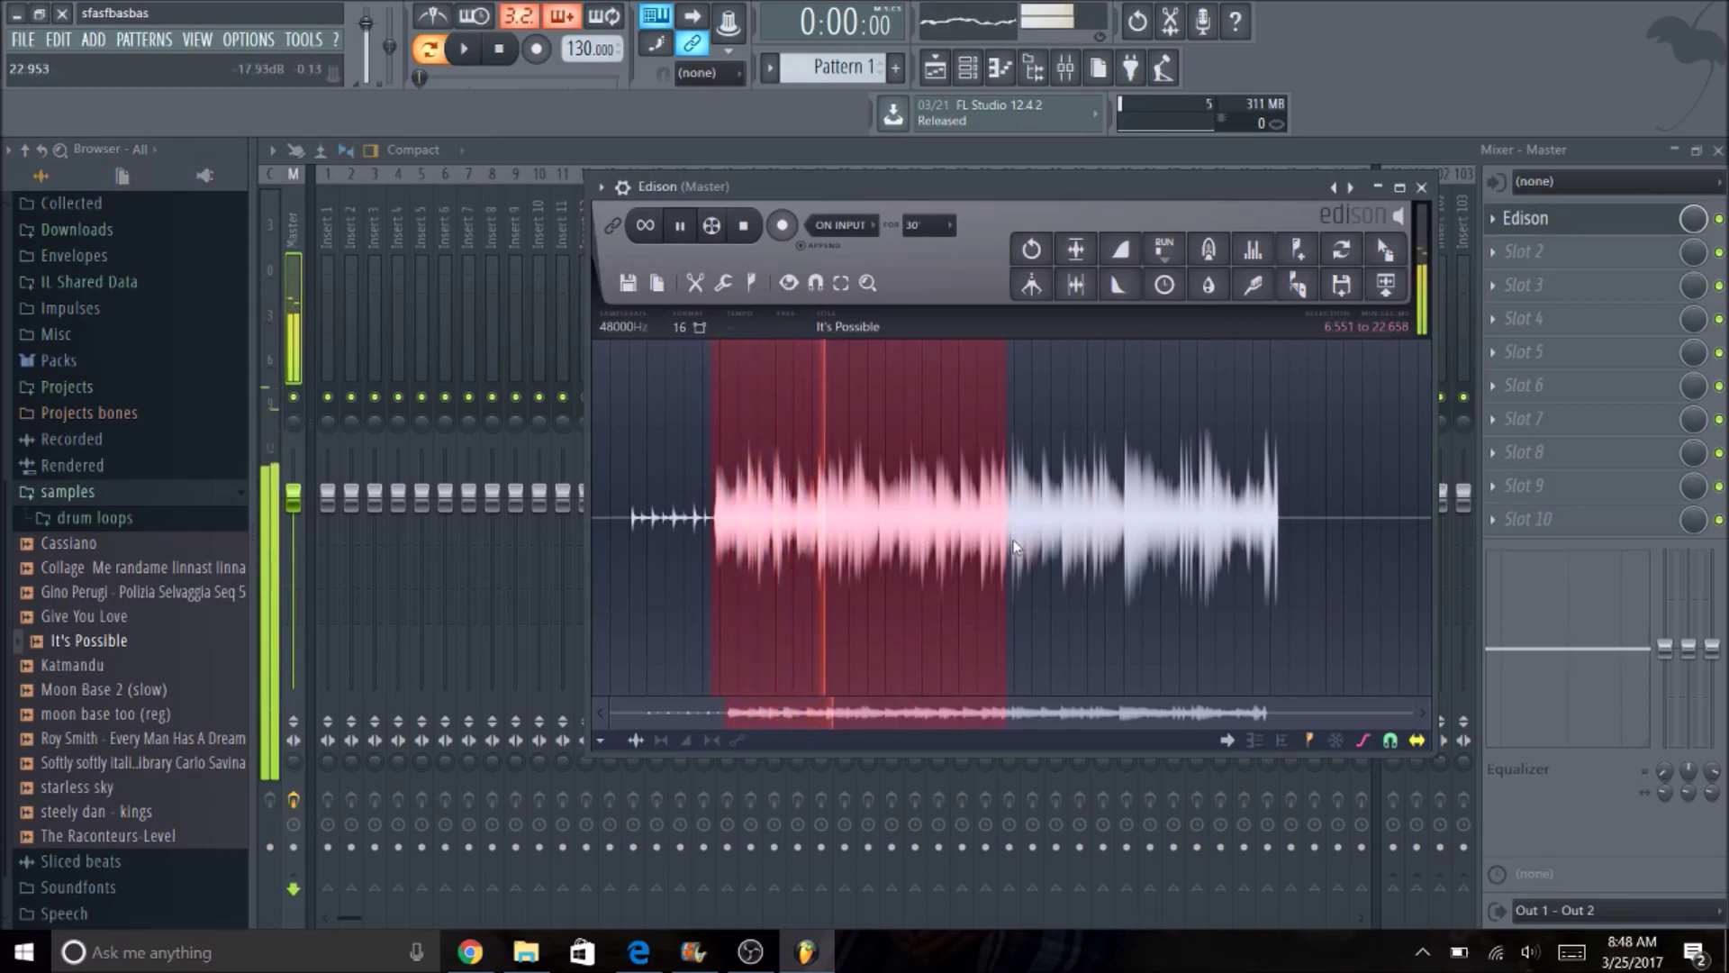
key("space")
left_click_drag(738, 595, 755, 594)
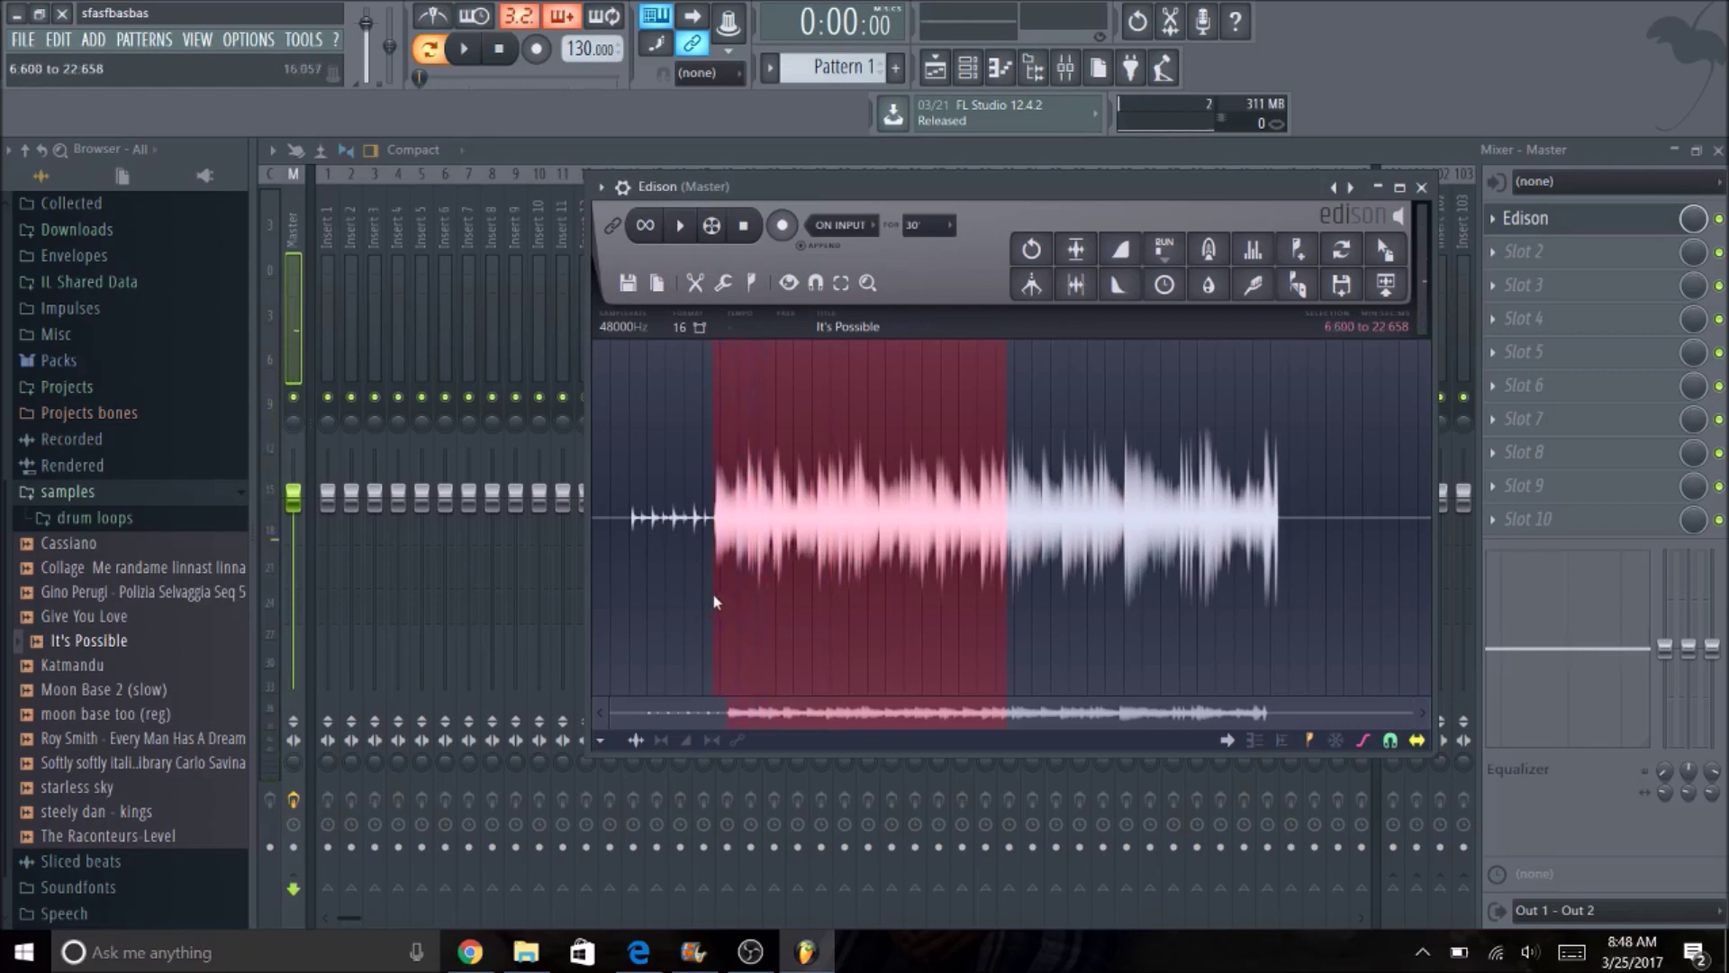
left_click_drag(1006, 593, 979, 593)
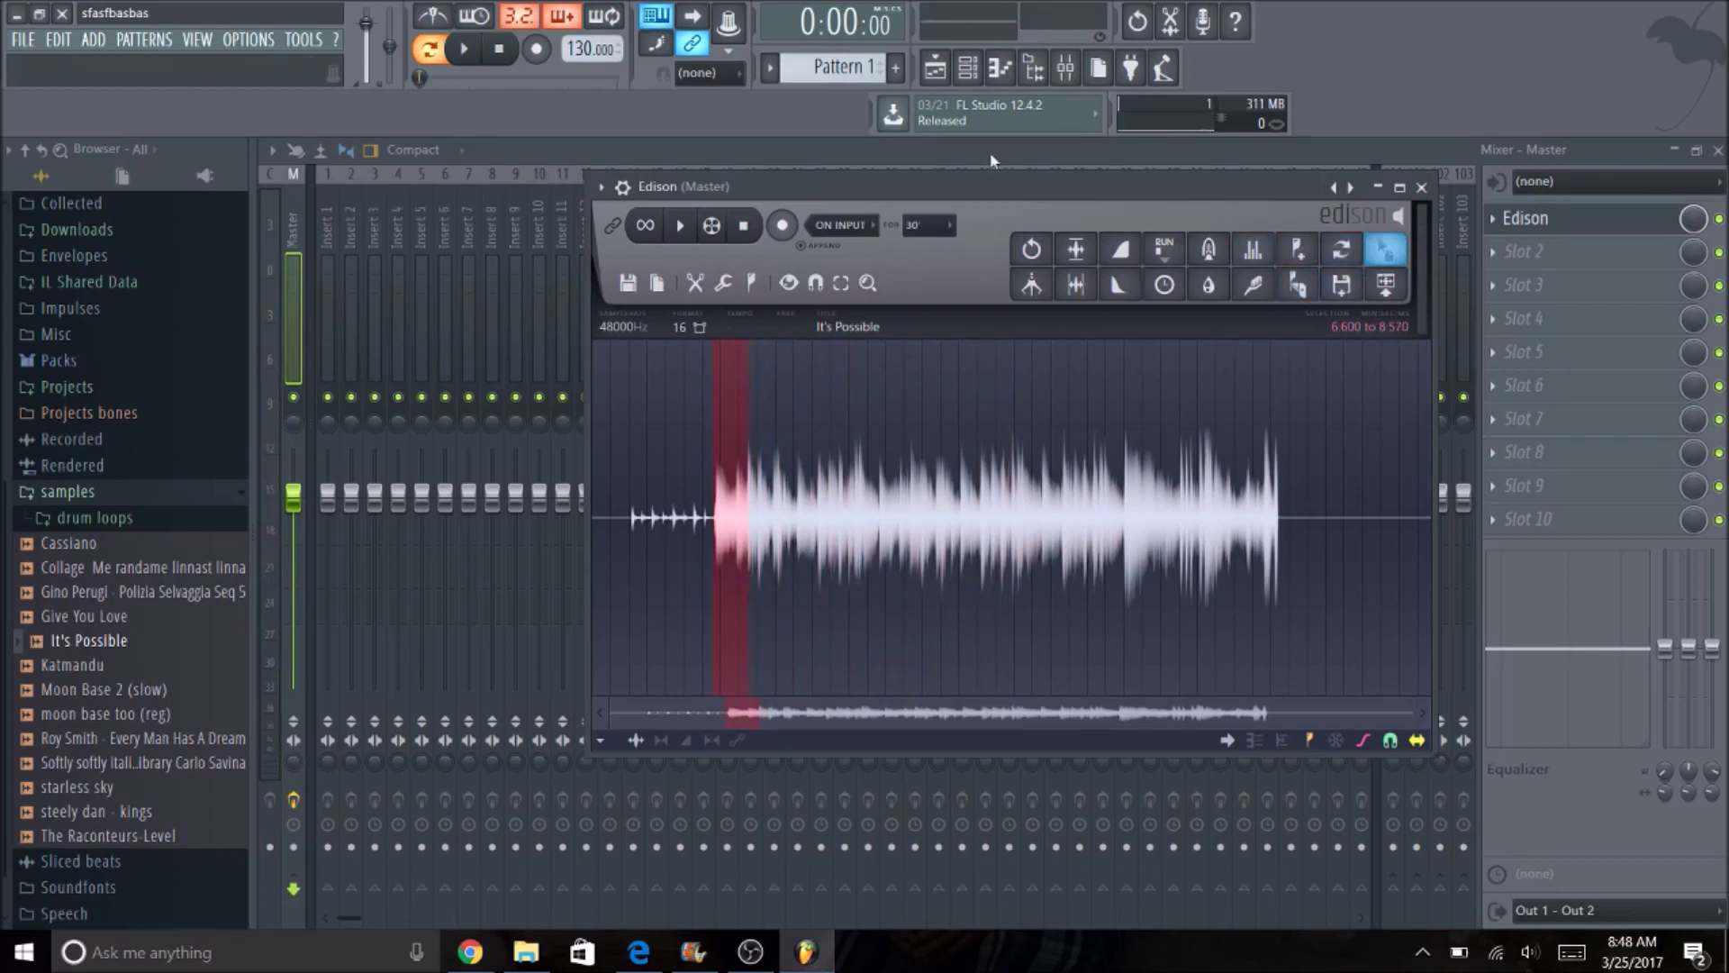
left_click_drag(1039, 181, 1296, 148)
Drag the selected Edison kick slice onto Pad 1 of the emptied FPC kit
left_click(967, 67)
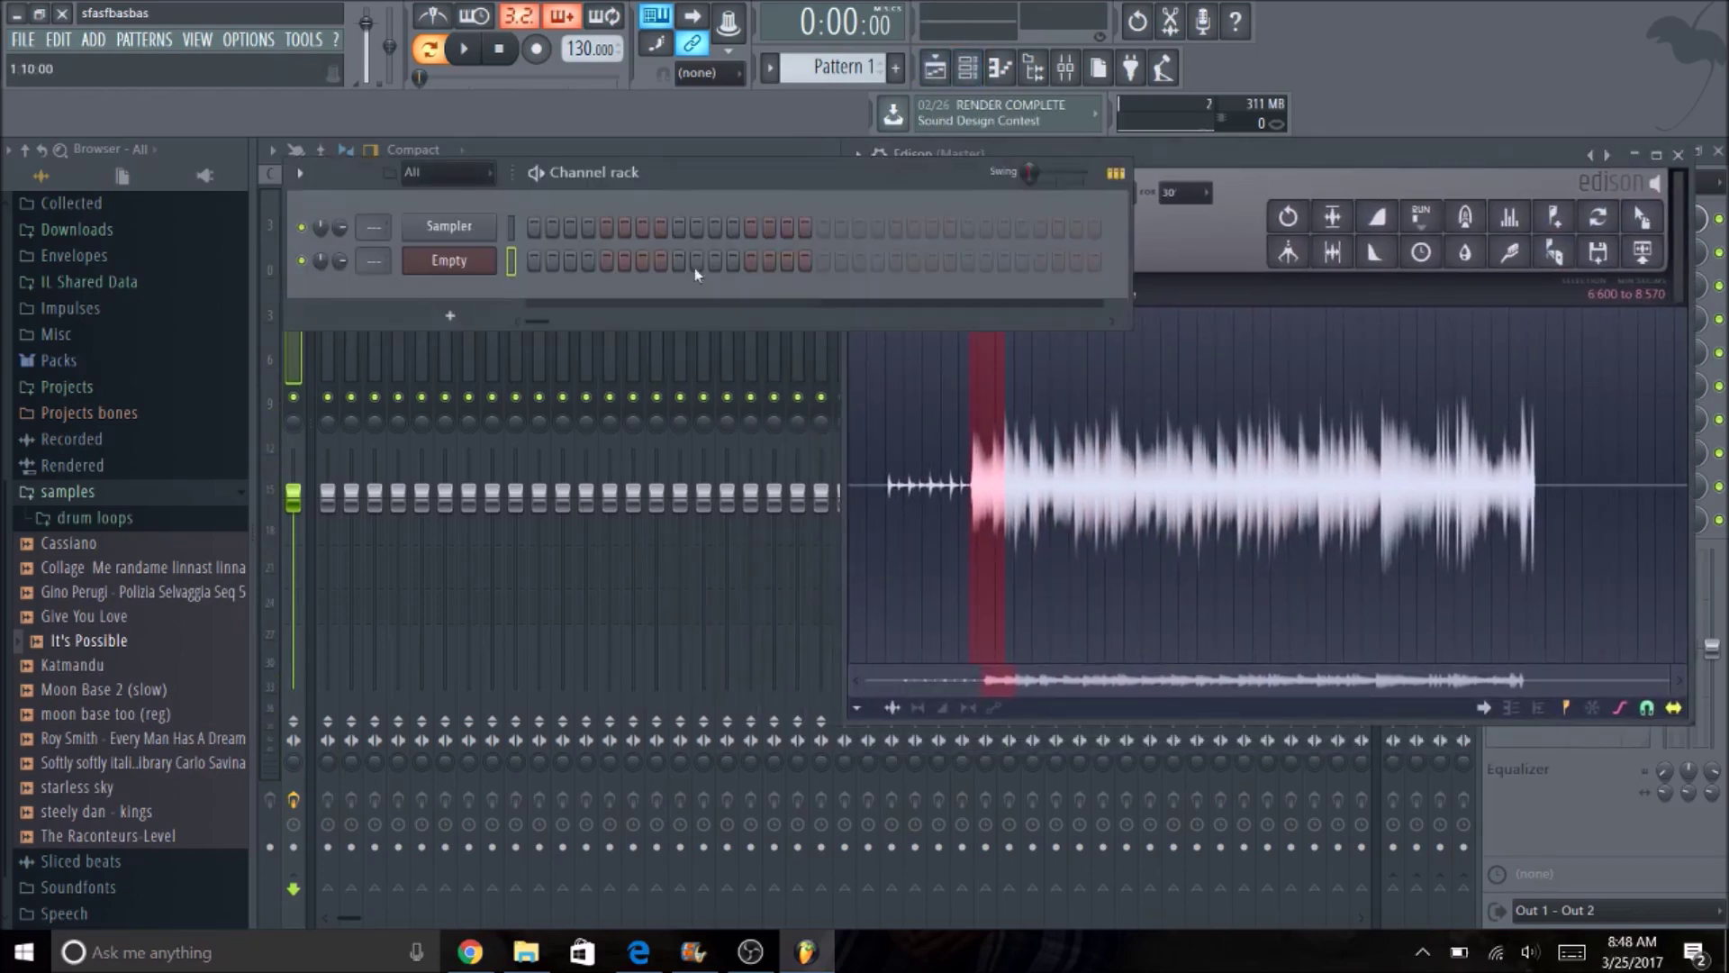
left_click(457, 261)
left_click_drag(756, 271, 674, 273)
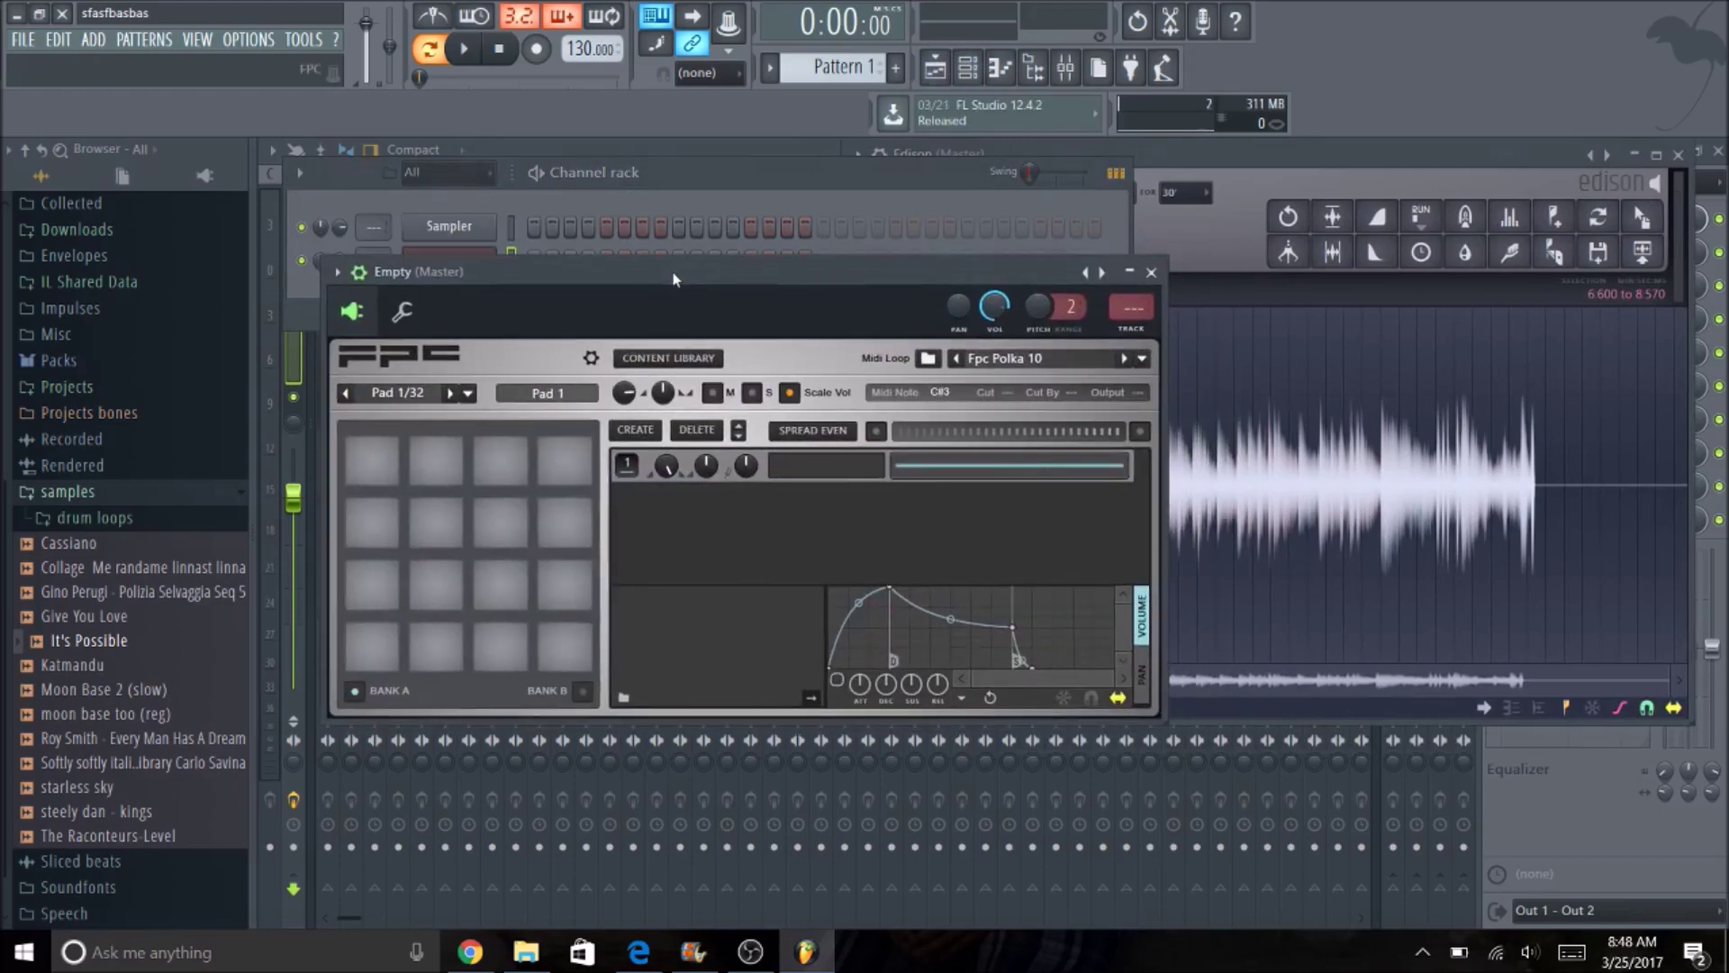
left_click(1297, 158)
left_click_drag(1641, 217, 375, 648)
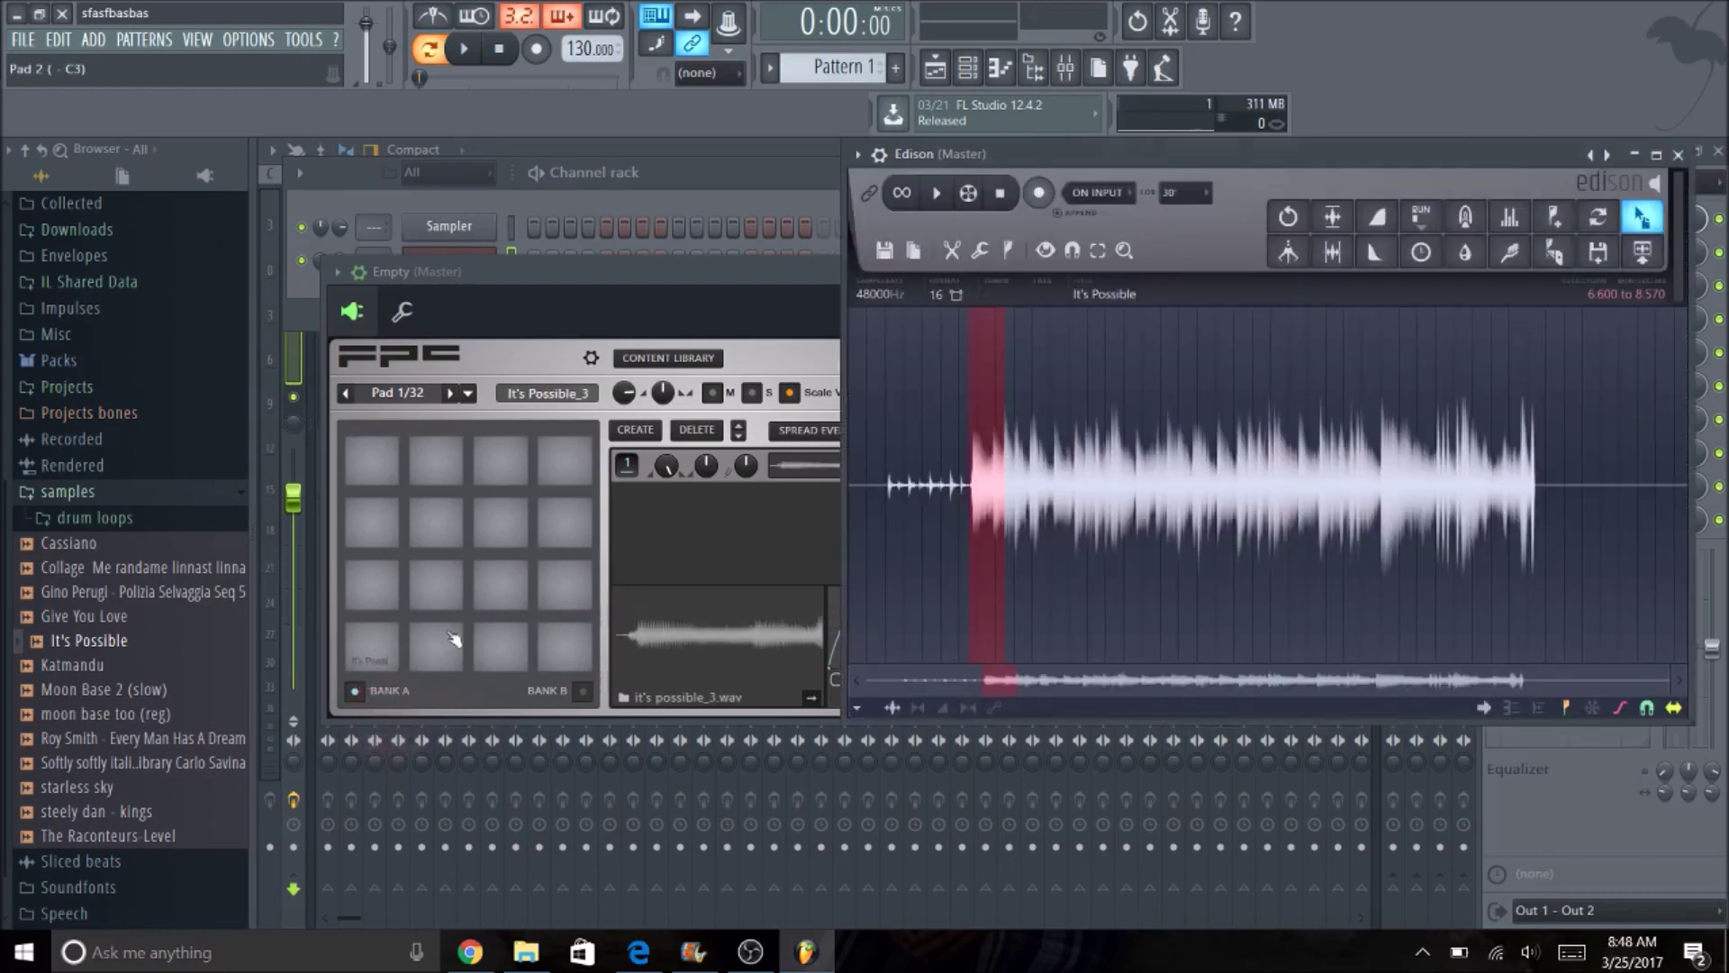
left_click(574, 266)
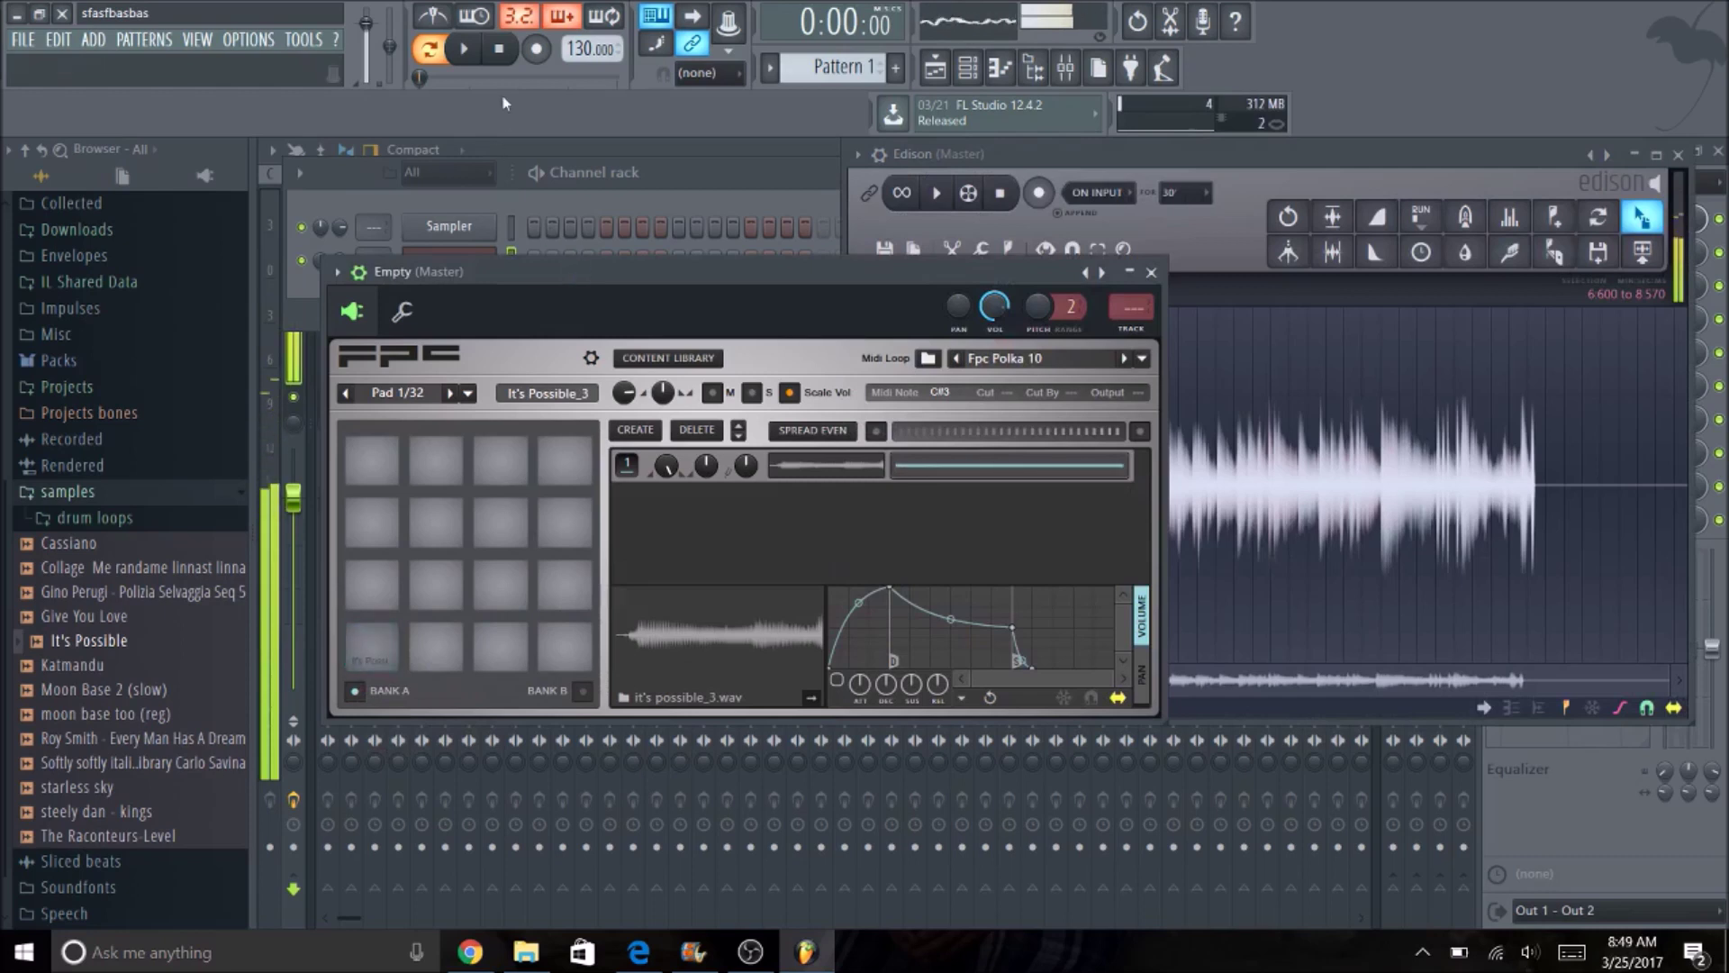
Add Markers #1, #2 and #3 at three selections in the It's Possible loop
left_click(1409, 171)
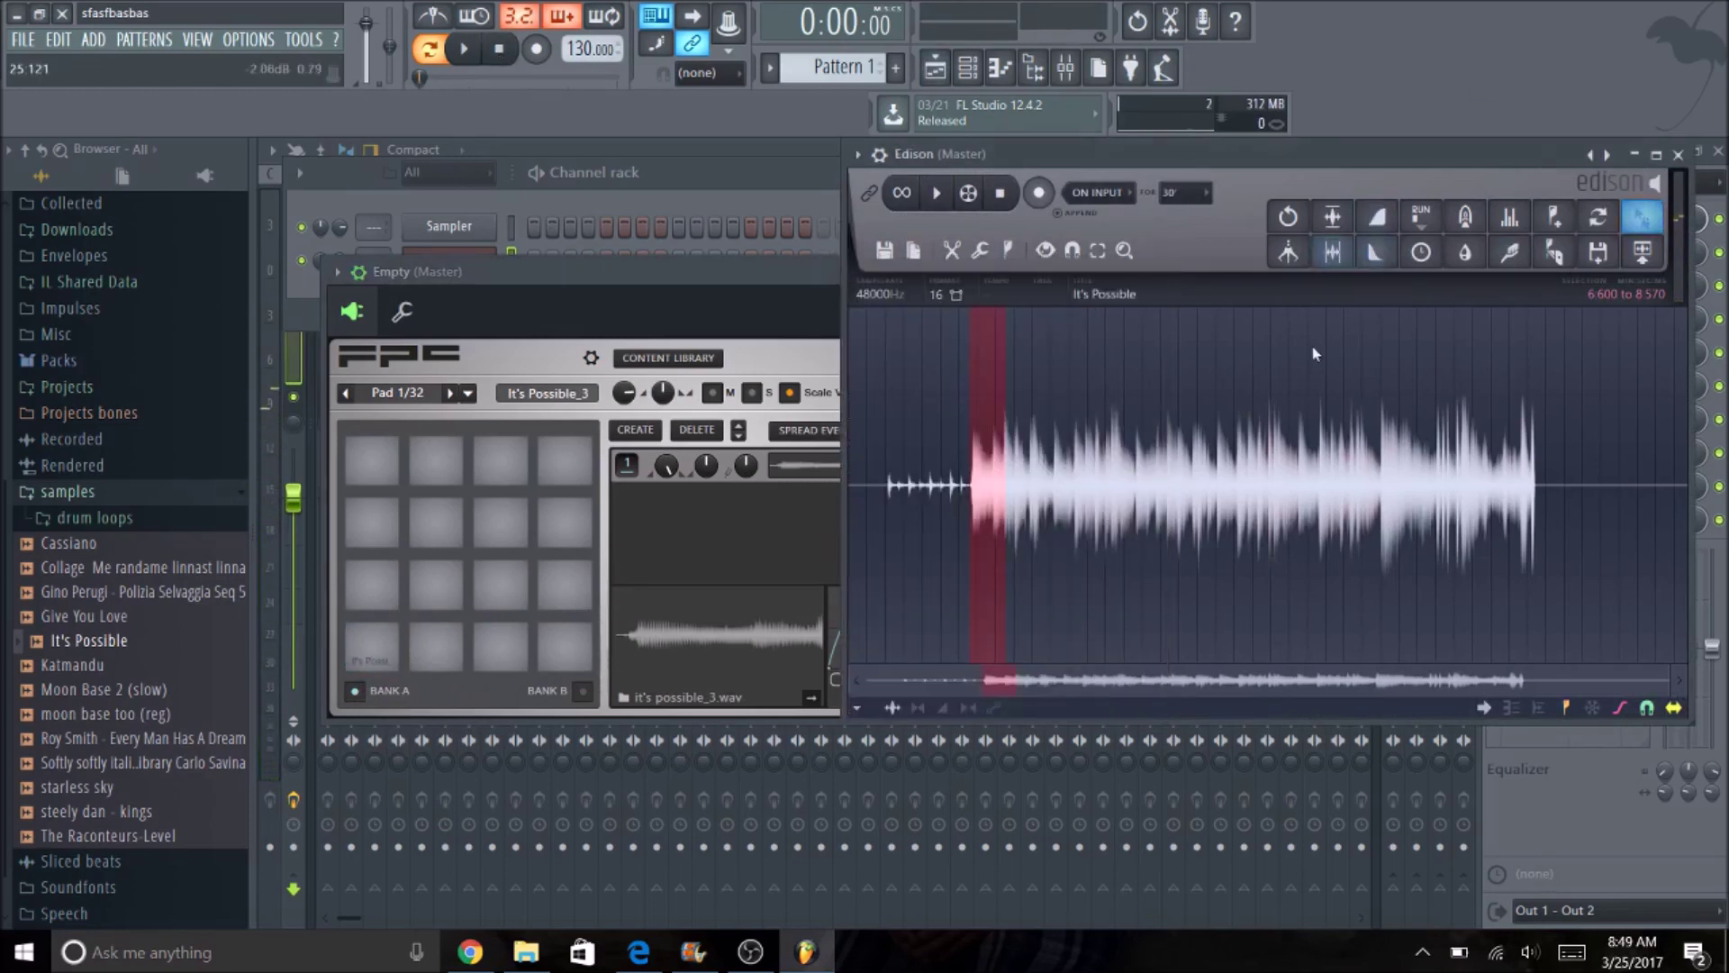
left_click_drag(1007, 518, 1093, 535)
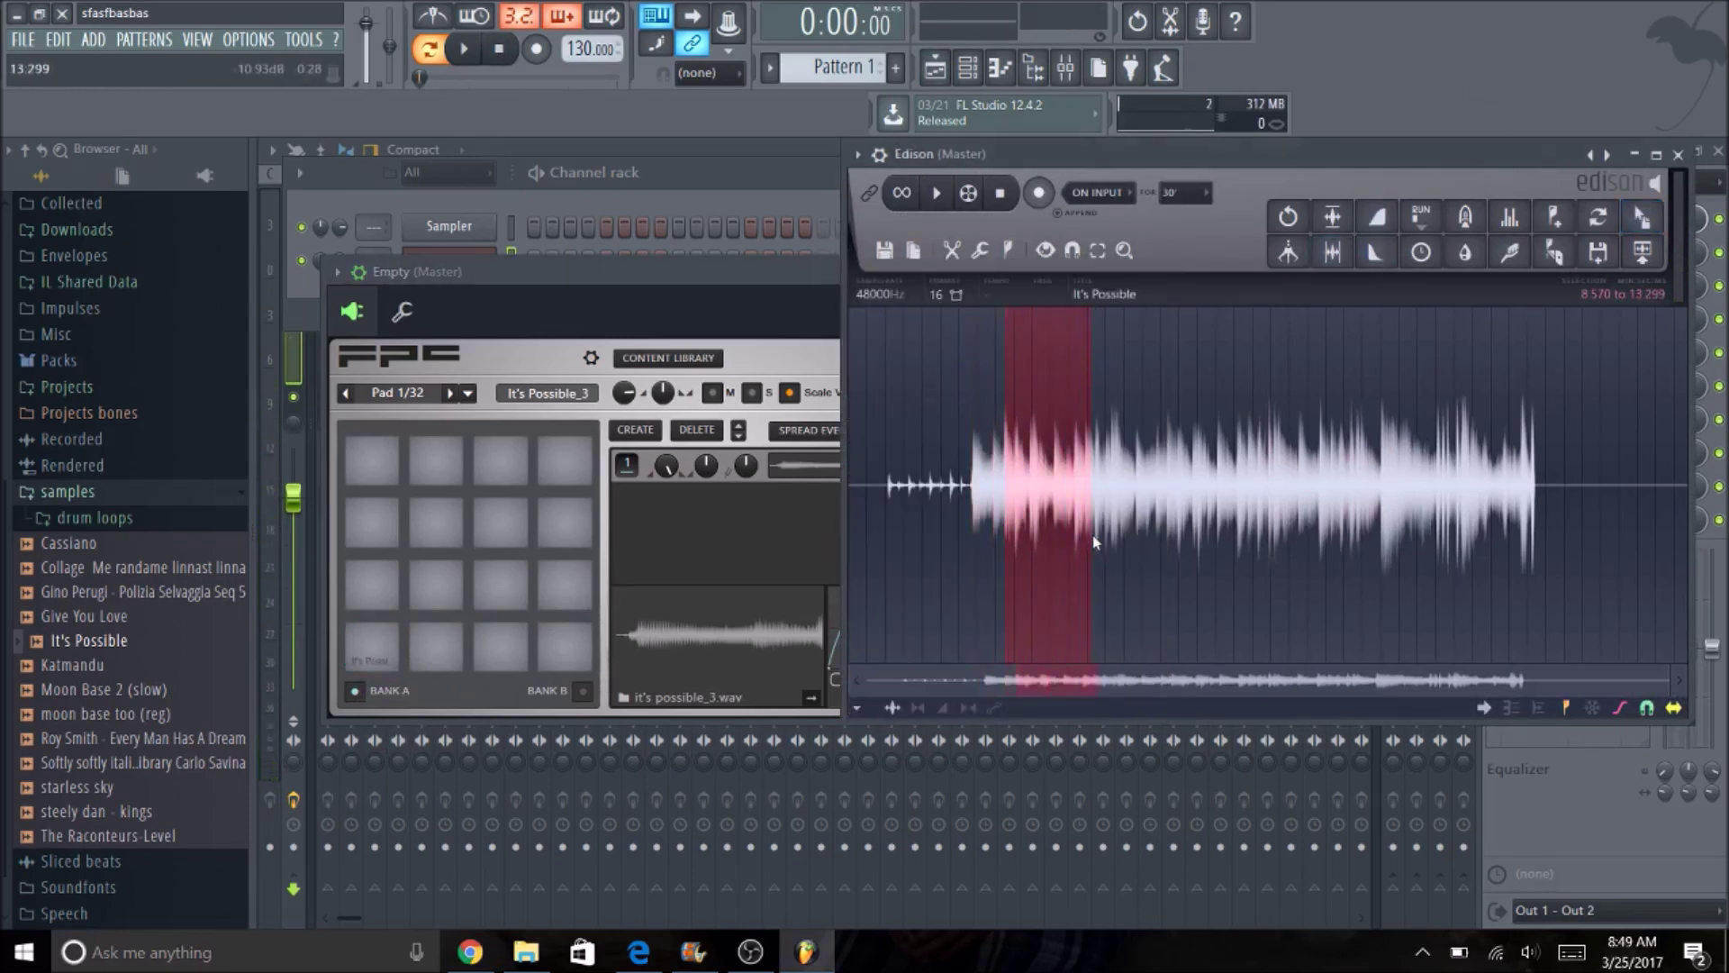
left_click(1553, 217)
left_click_drag(1025, 539, 1036, 551)
left_click(1554, 217)
left_click_drag(1104, 538, 1187, 552)
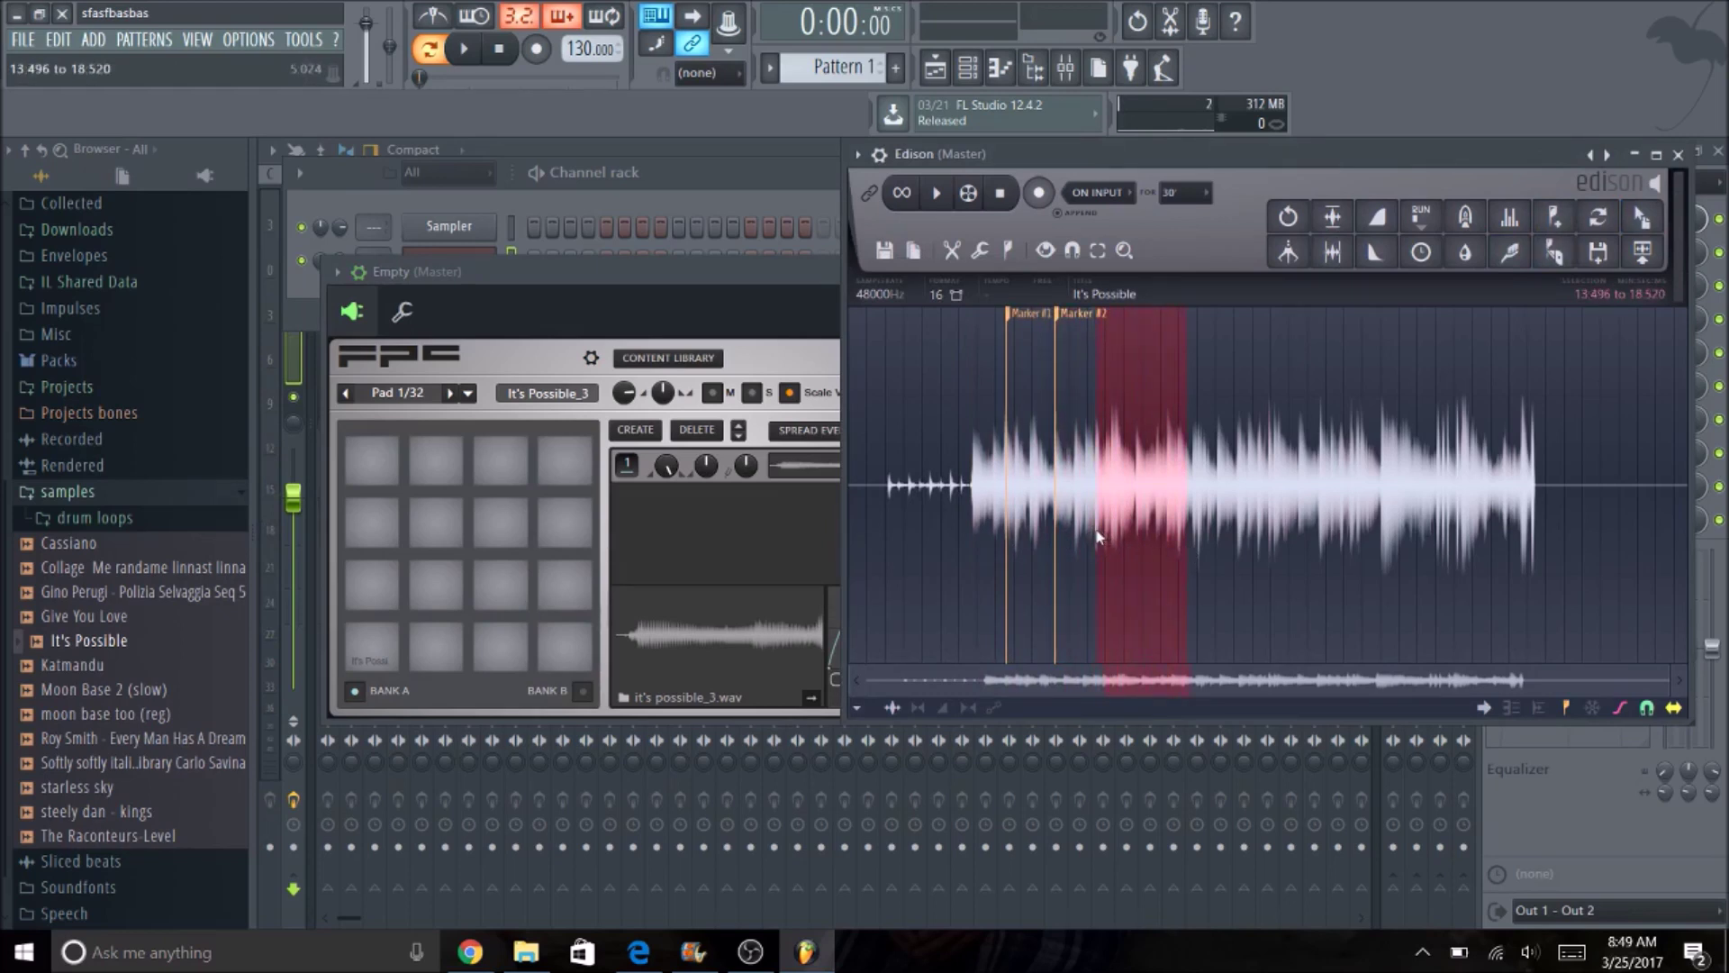
left_click(1554, 217)
Drag the Marker #1 and Marker #2 slices onto FPC pads 2 and 3
mouse_move(1098, 504)
left_mouse_down()
mouse_move(1009, 520)
mouse_move(1093, 515)
left_mouse_up()
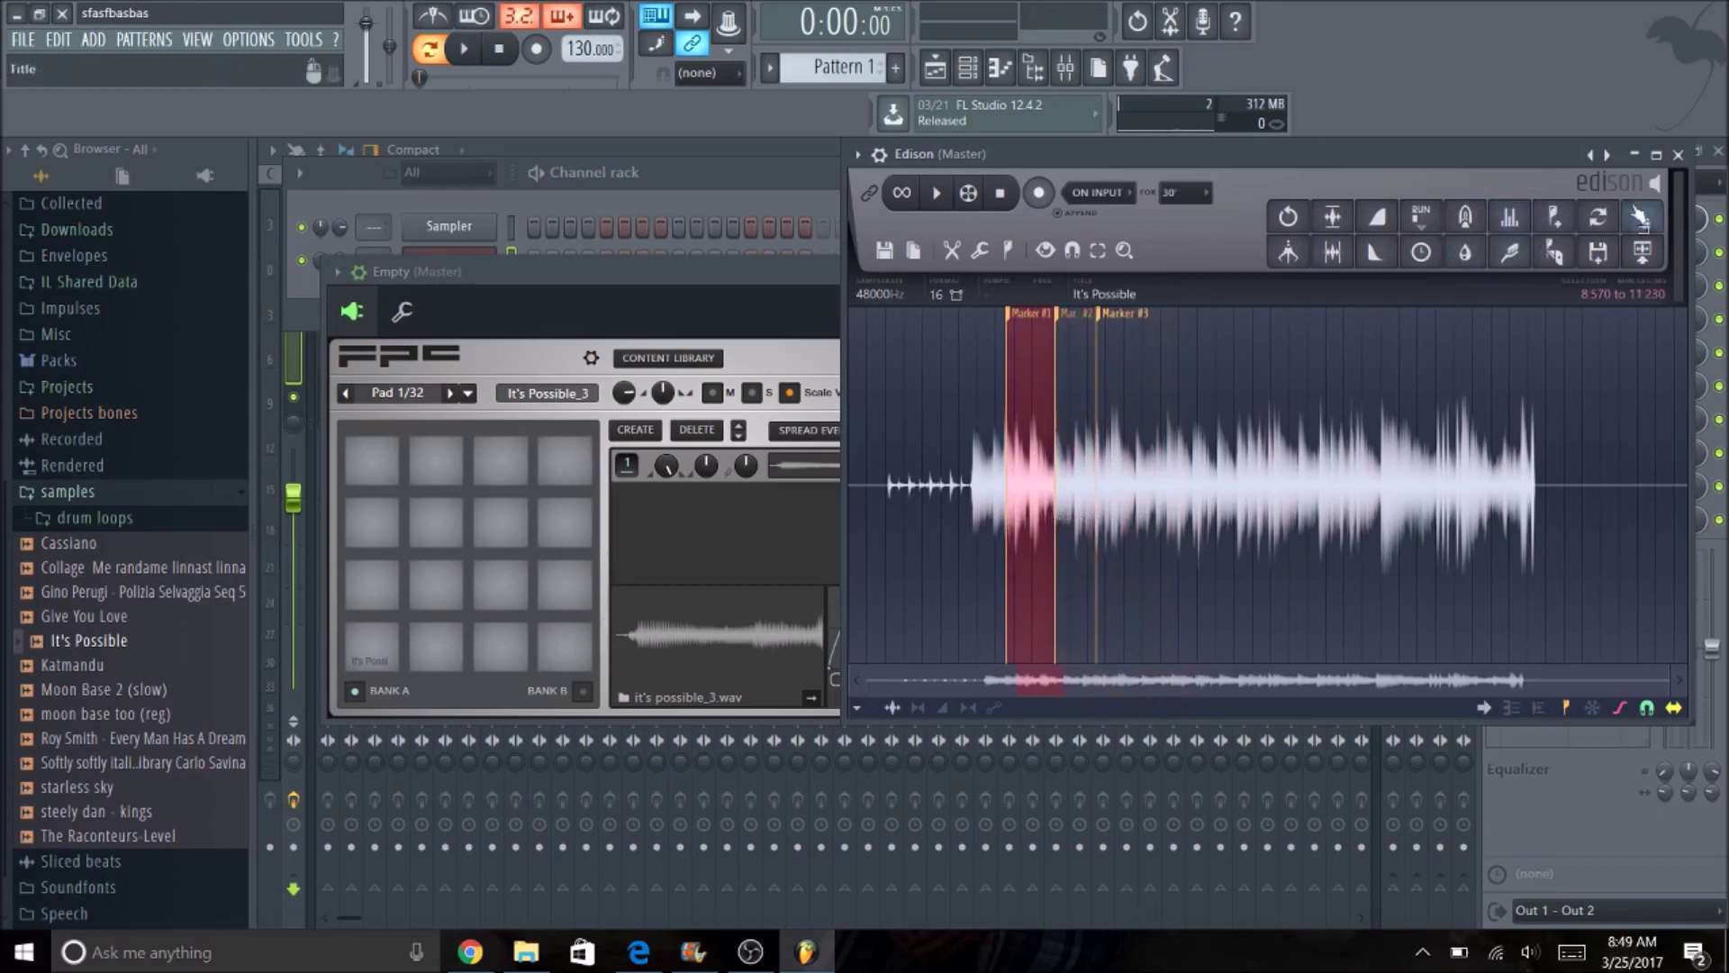
left_click_drag(1641, 217, 445, 643)
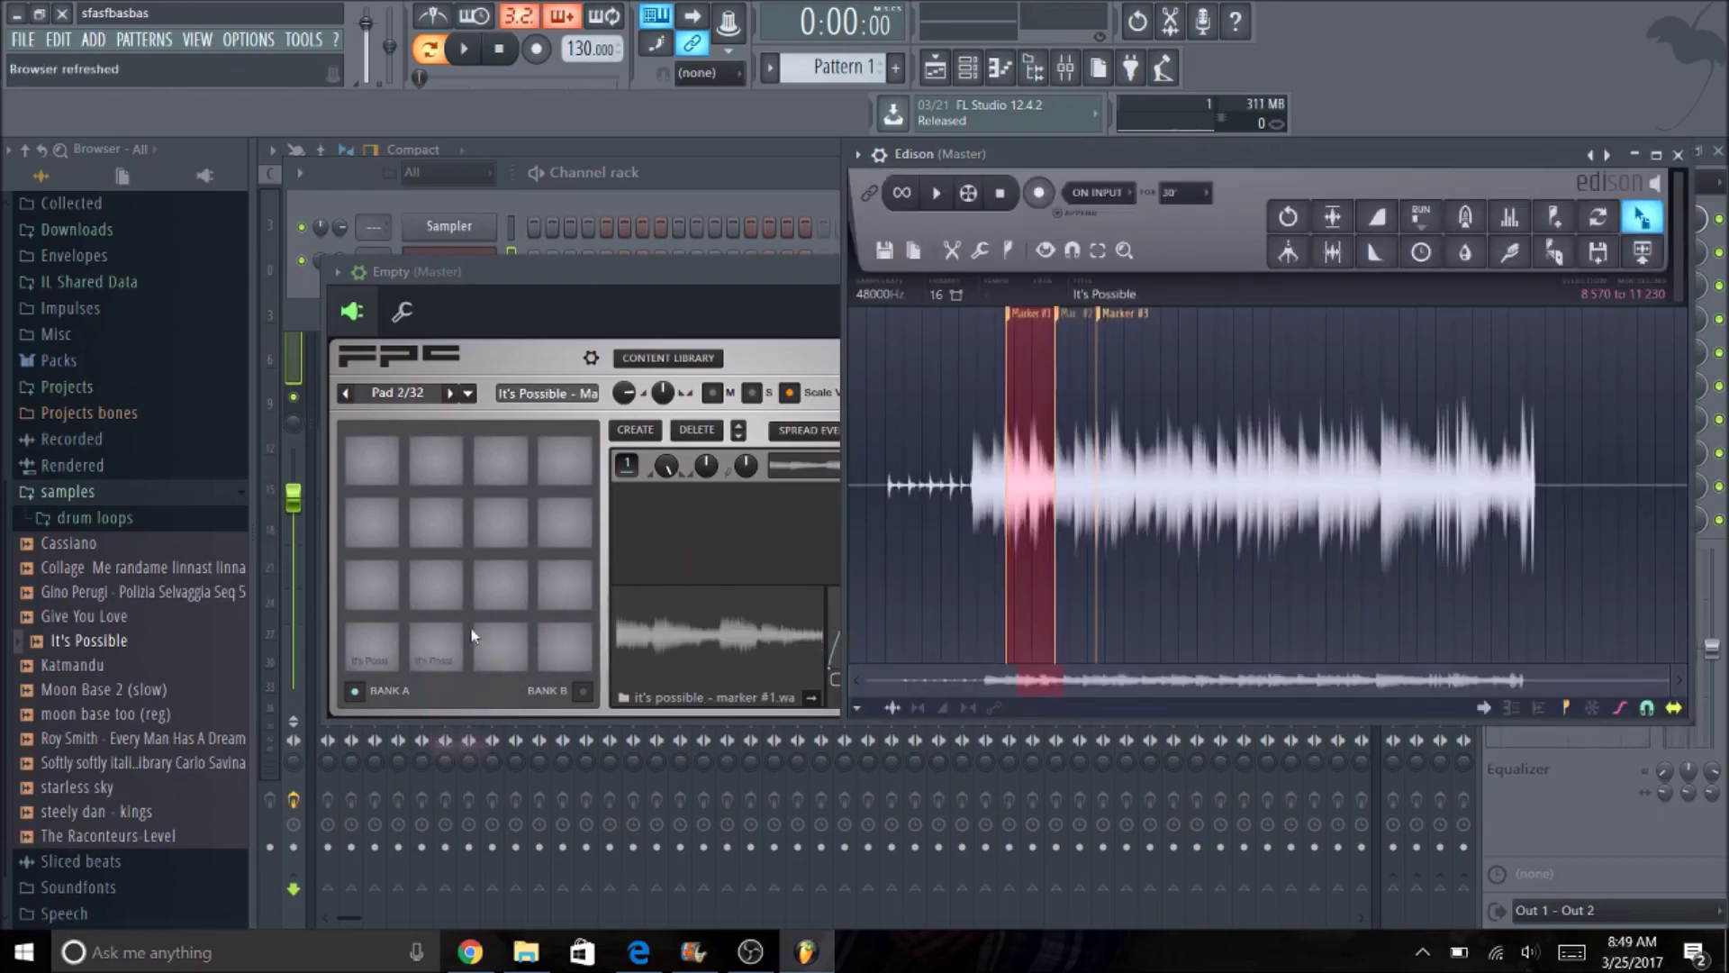
double_click(1080, 457)
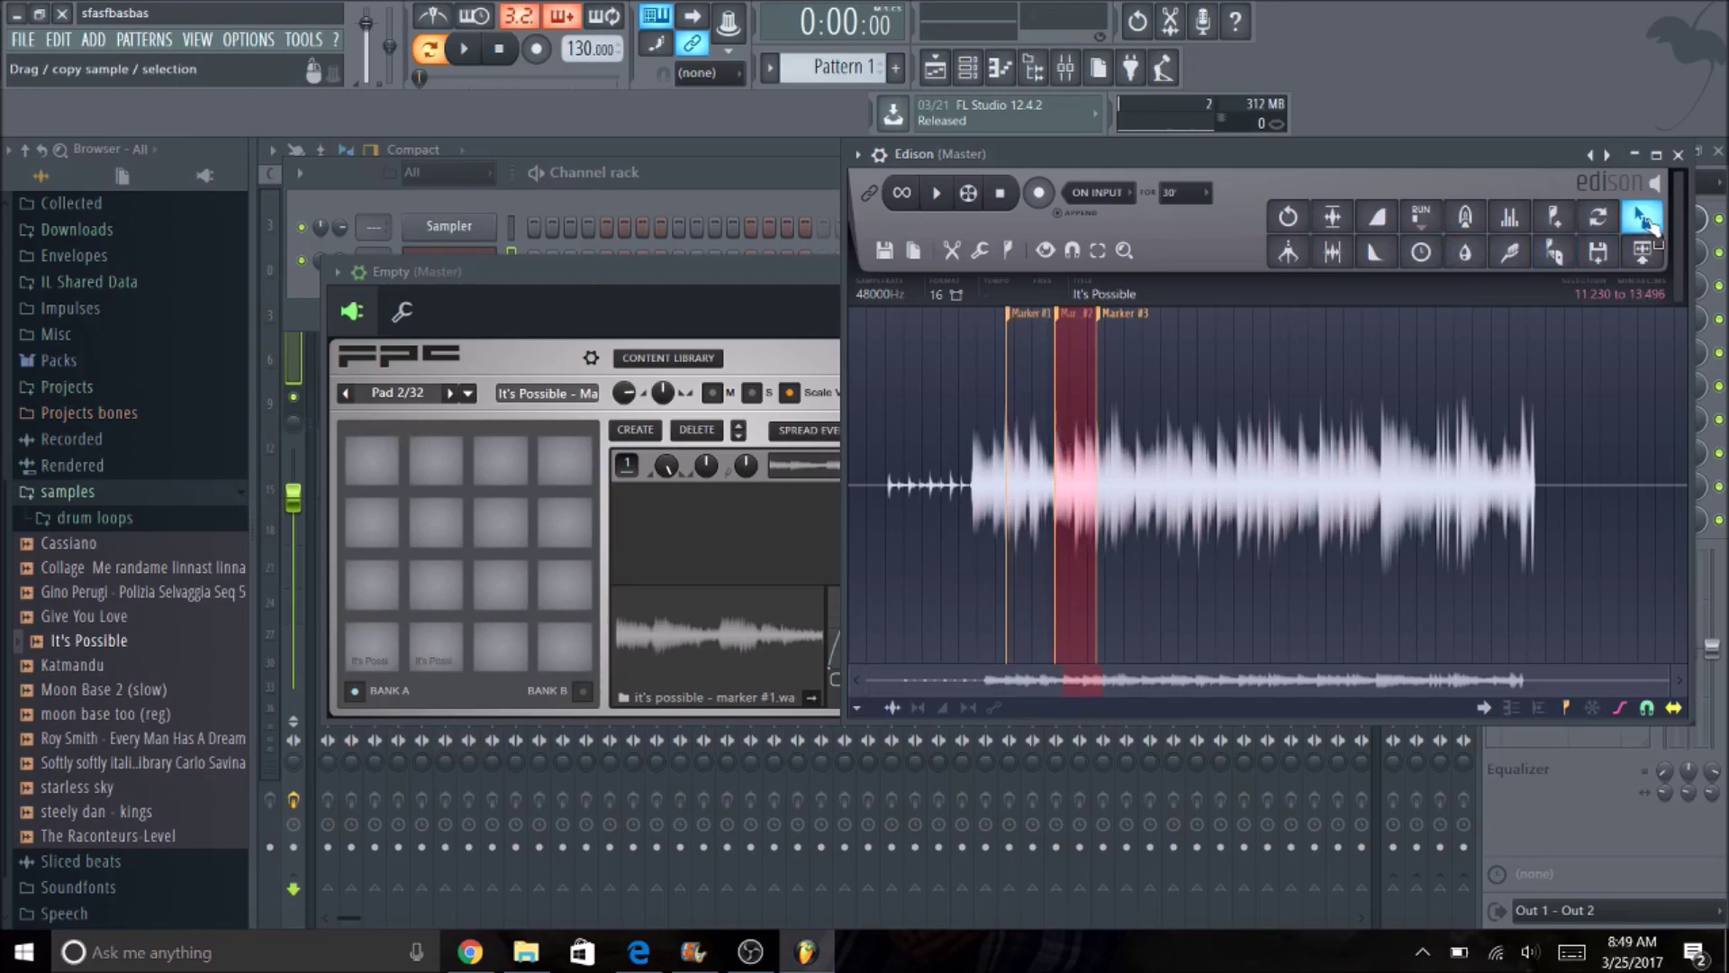
mouse_move(1651, 223)
left_mouse_down()
mouse_move(1122, 365)
mouse_move(563, 585)
mouse_move(505, 646)
left_mouse_up()
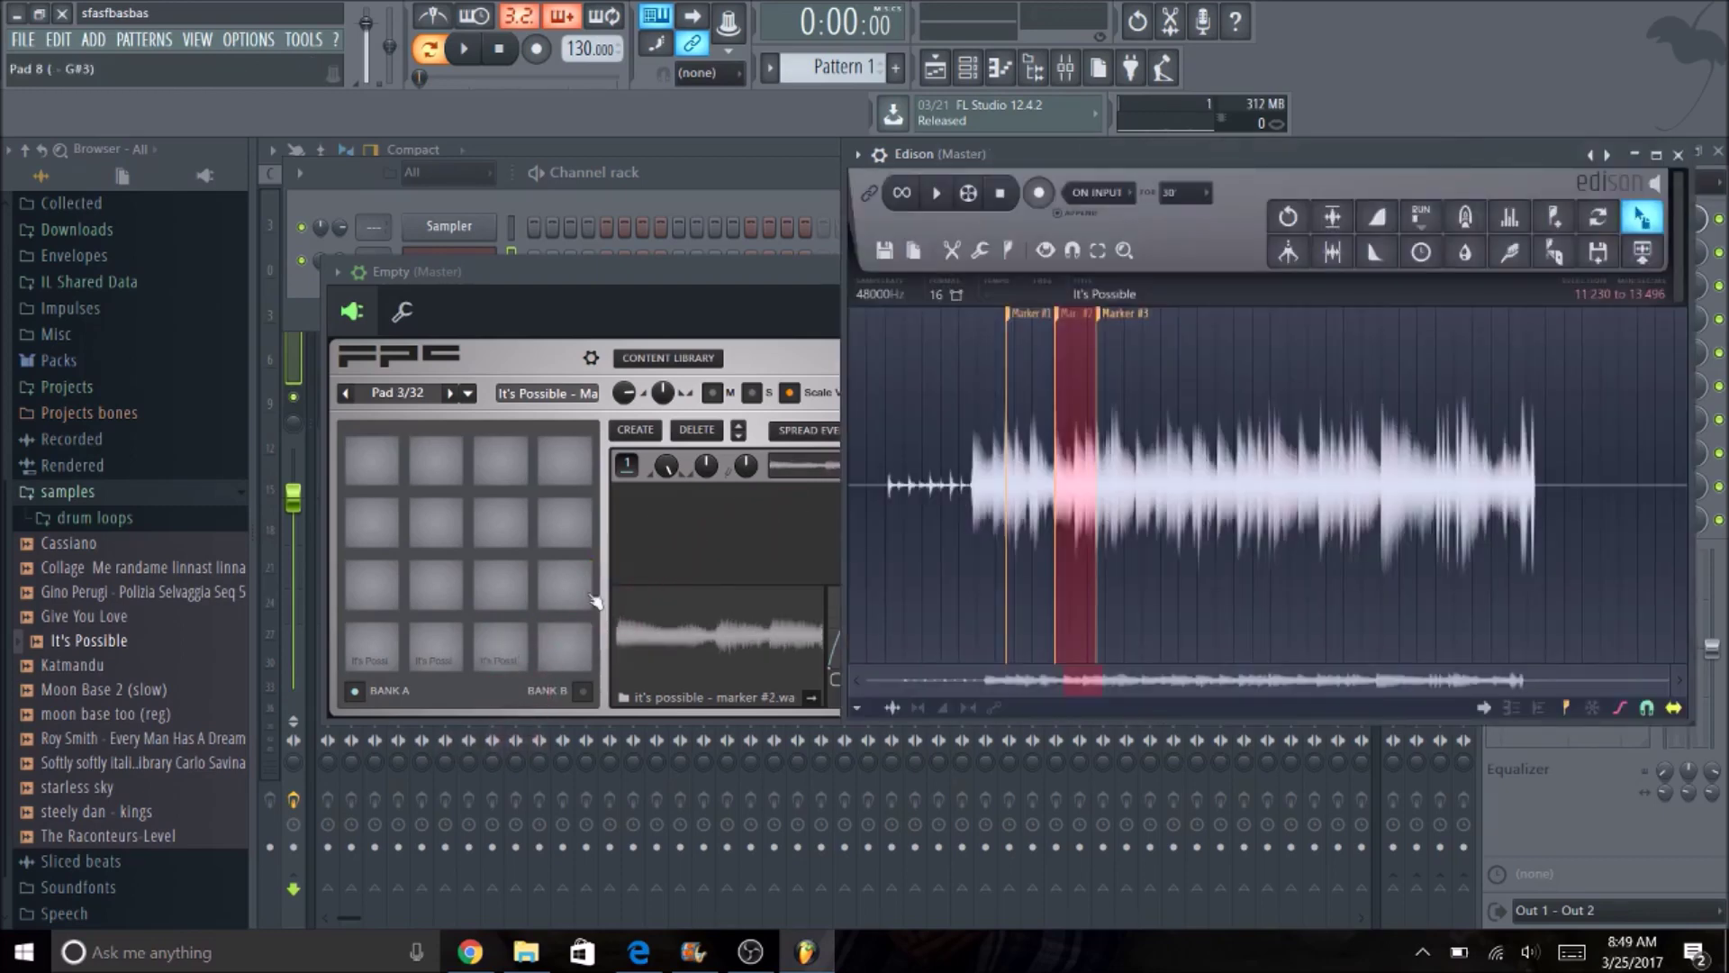
left_click(618, 273)
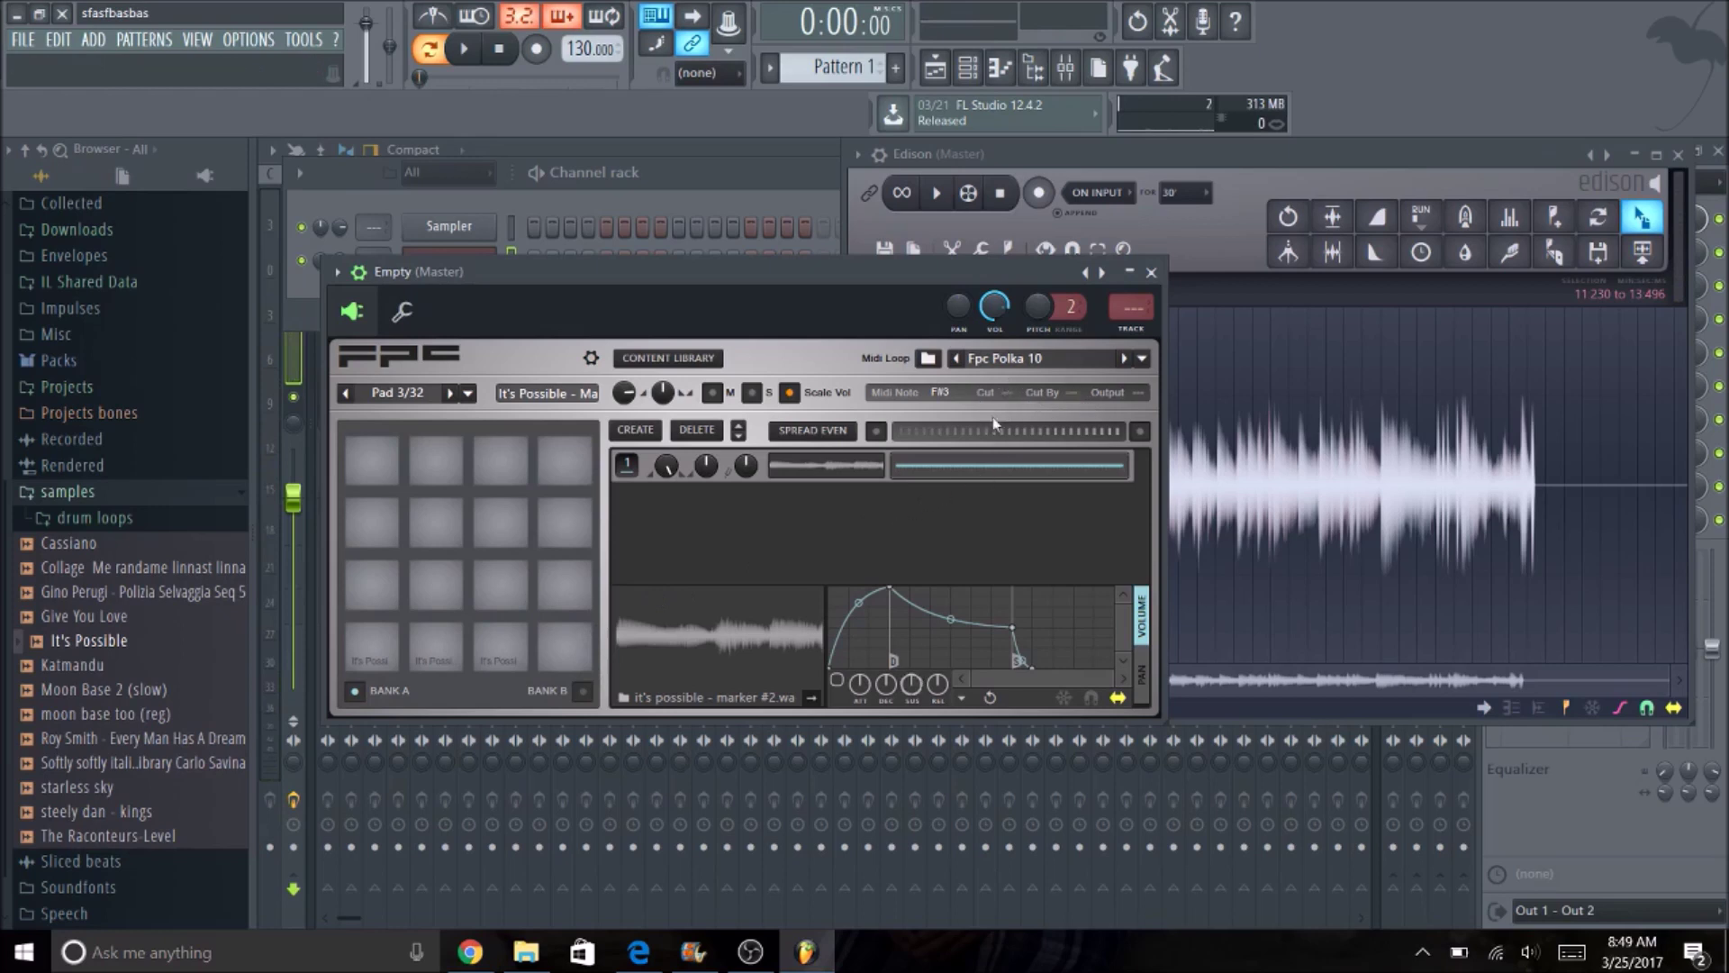
left_click(371, 644)
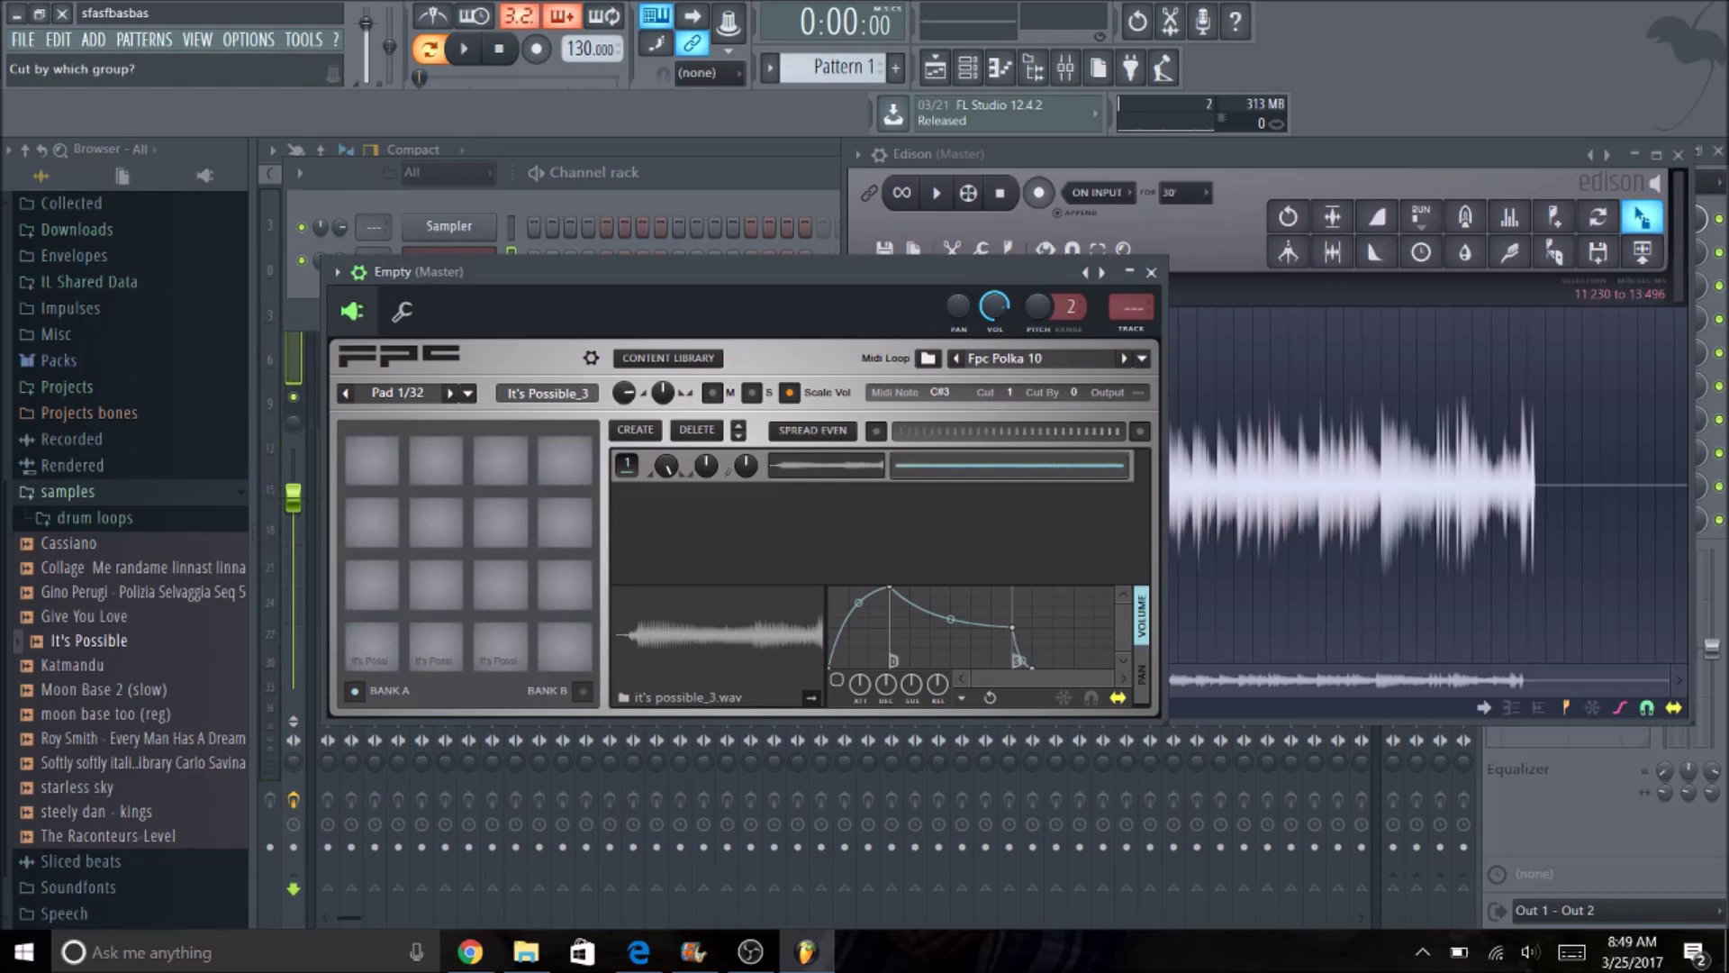
Set FPC Pads 2 and 3 to Cut 1 and Cut By 1
key("z")
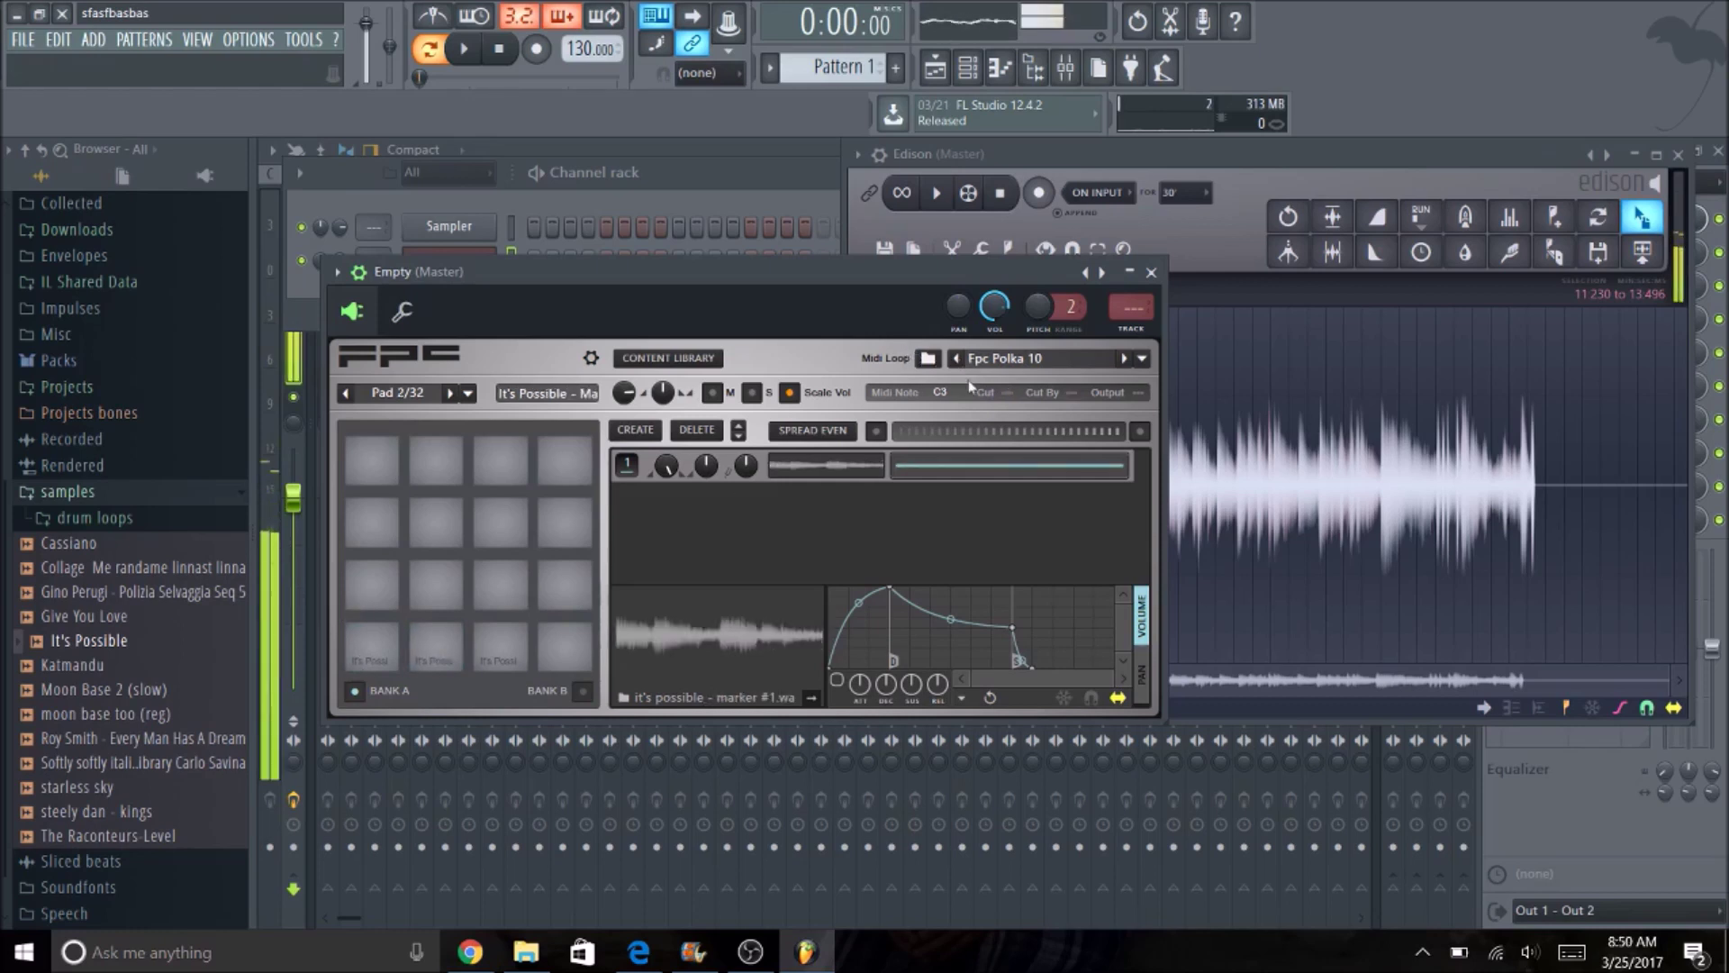
scroll(1013, 392, "up", 1)
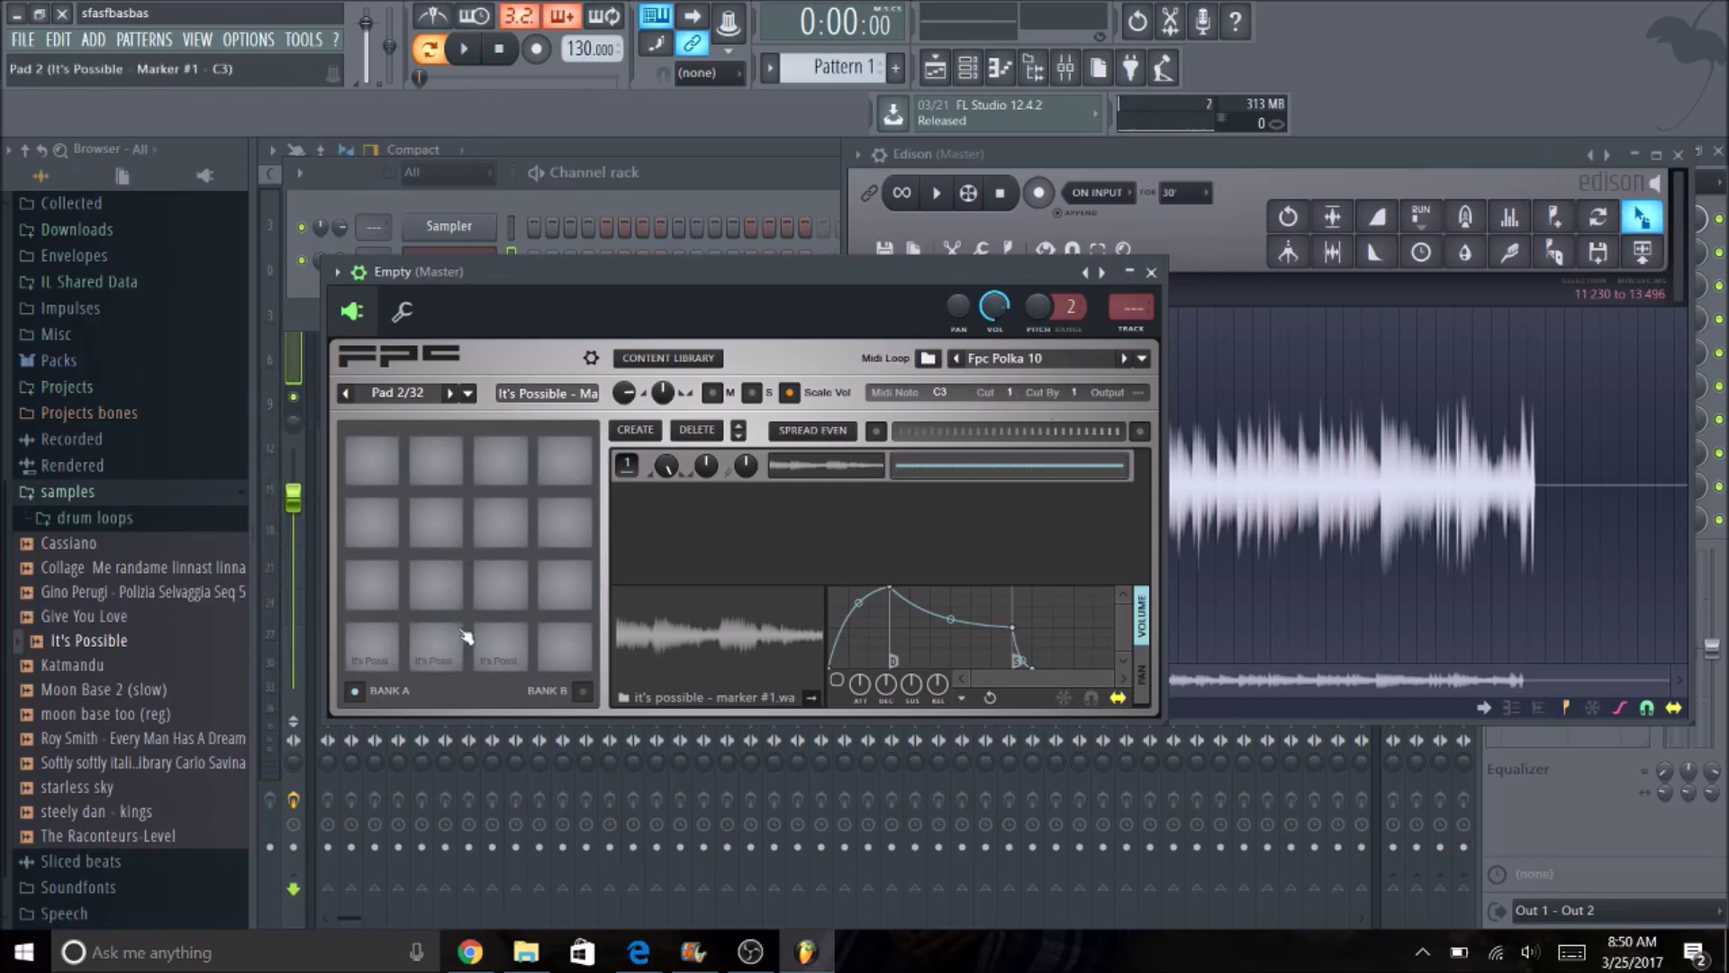
left_click(500, 647)
scroll(1009, 393, "up", 1)
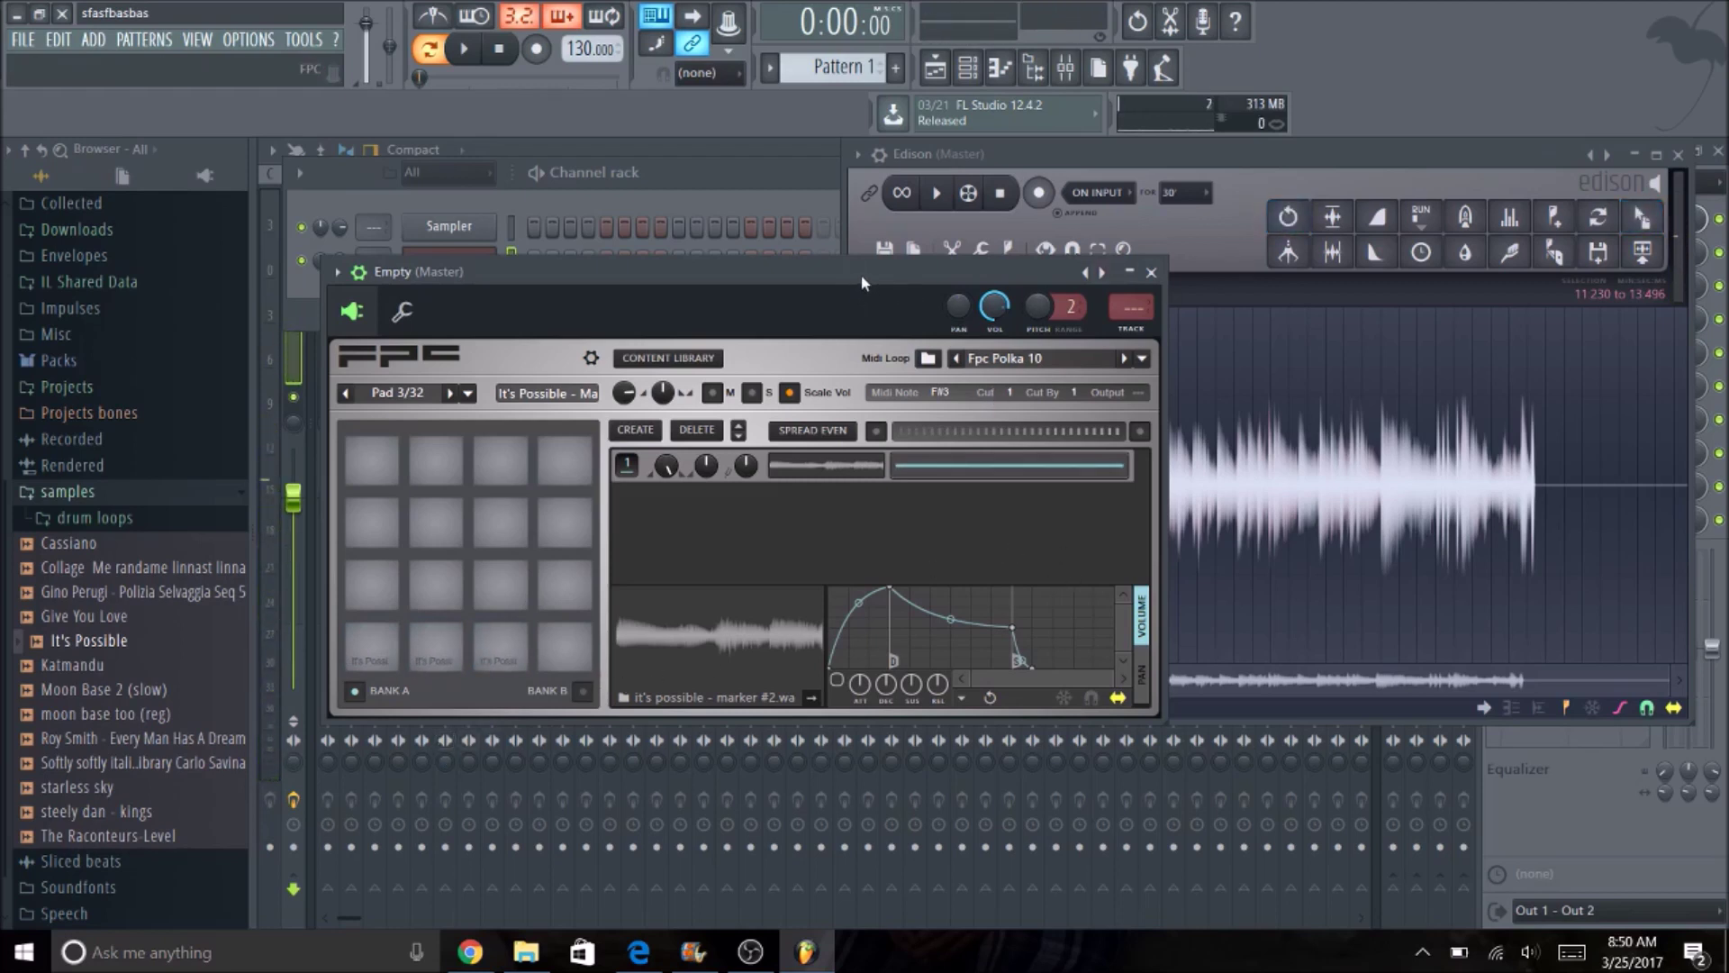
left_click_drag(857, 278, 867, 244)
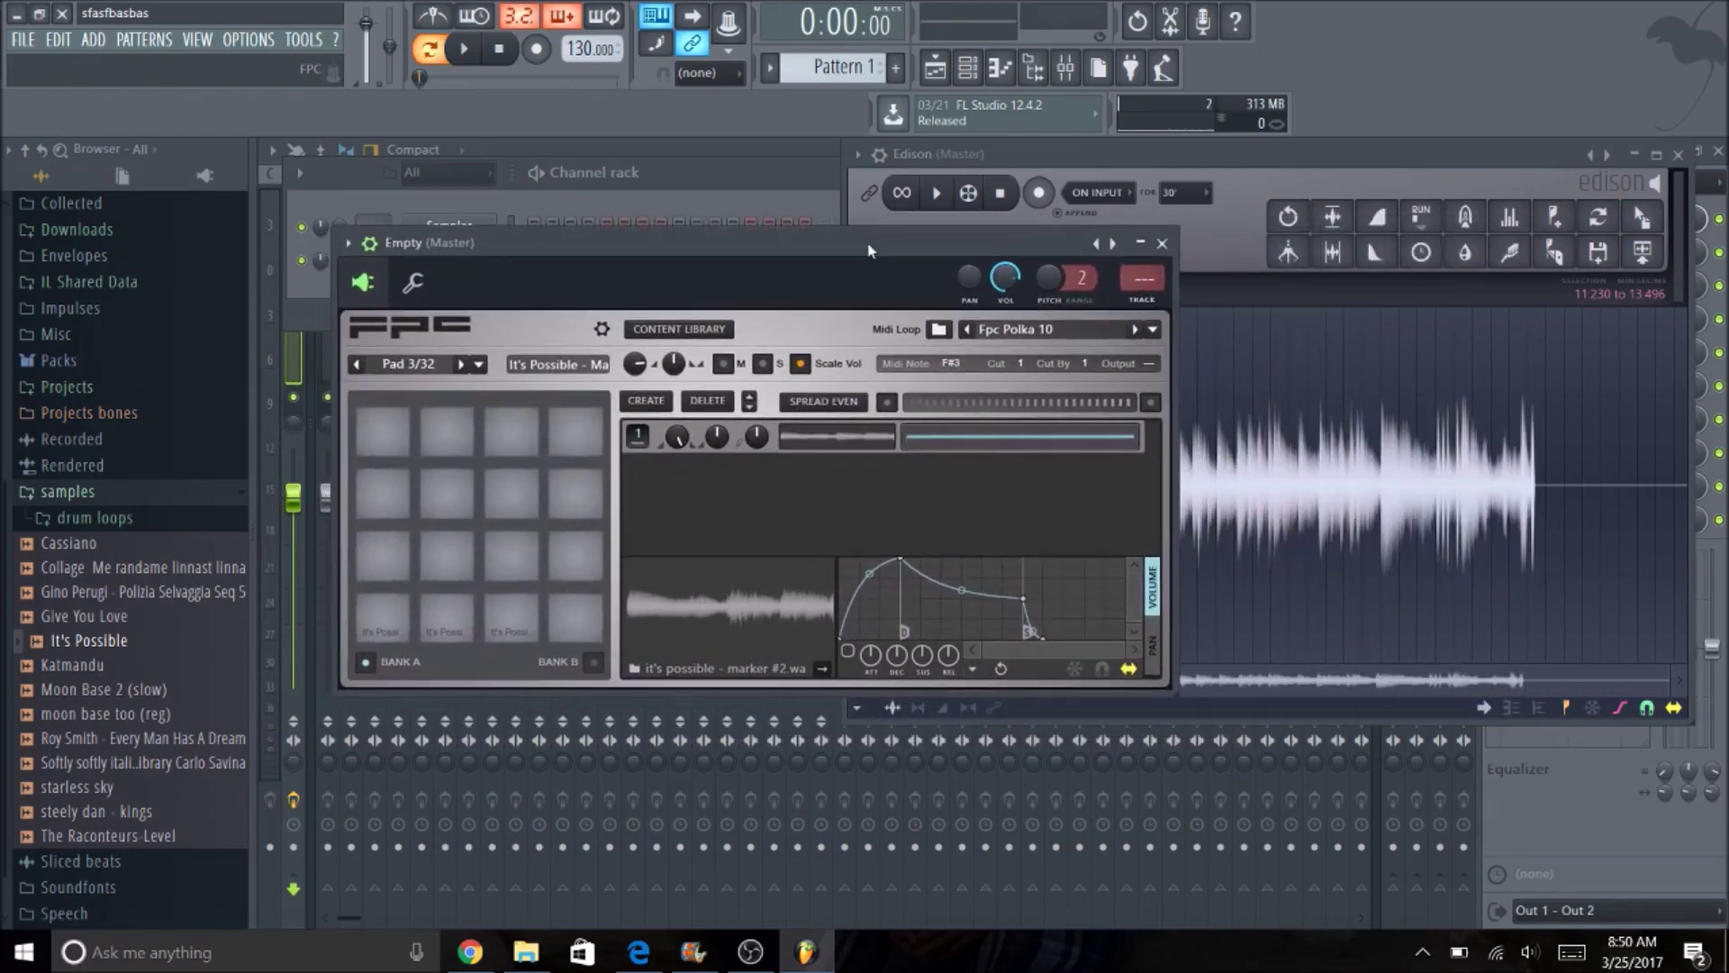
Give Pads 4, 5, 9, 14 and 16 Cut 1 and Cut By 1
left_click(595, 615)
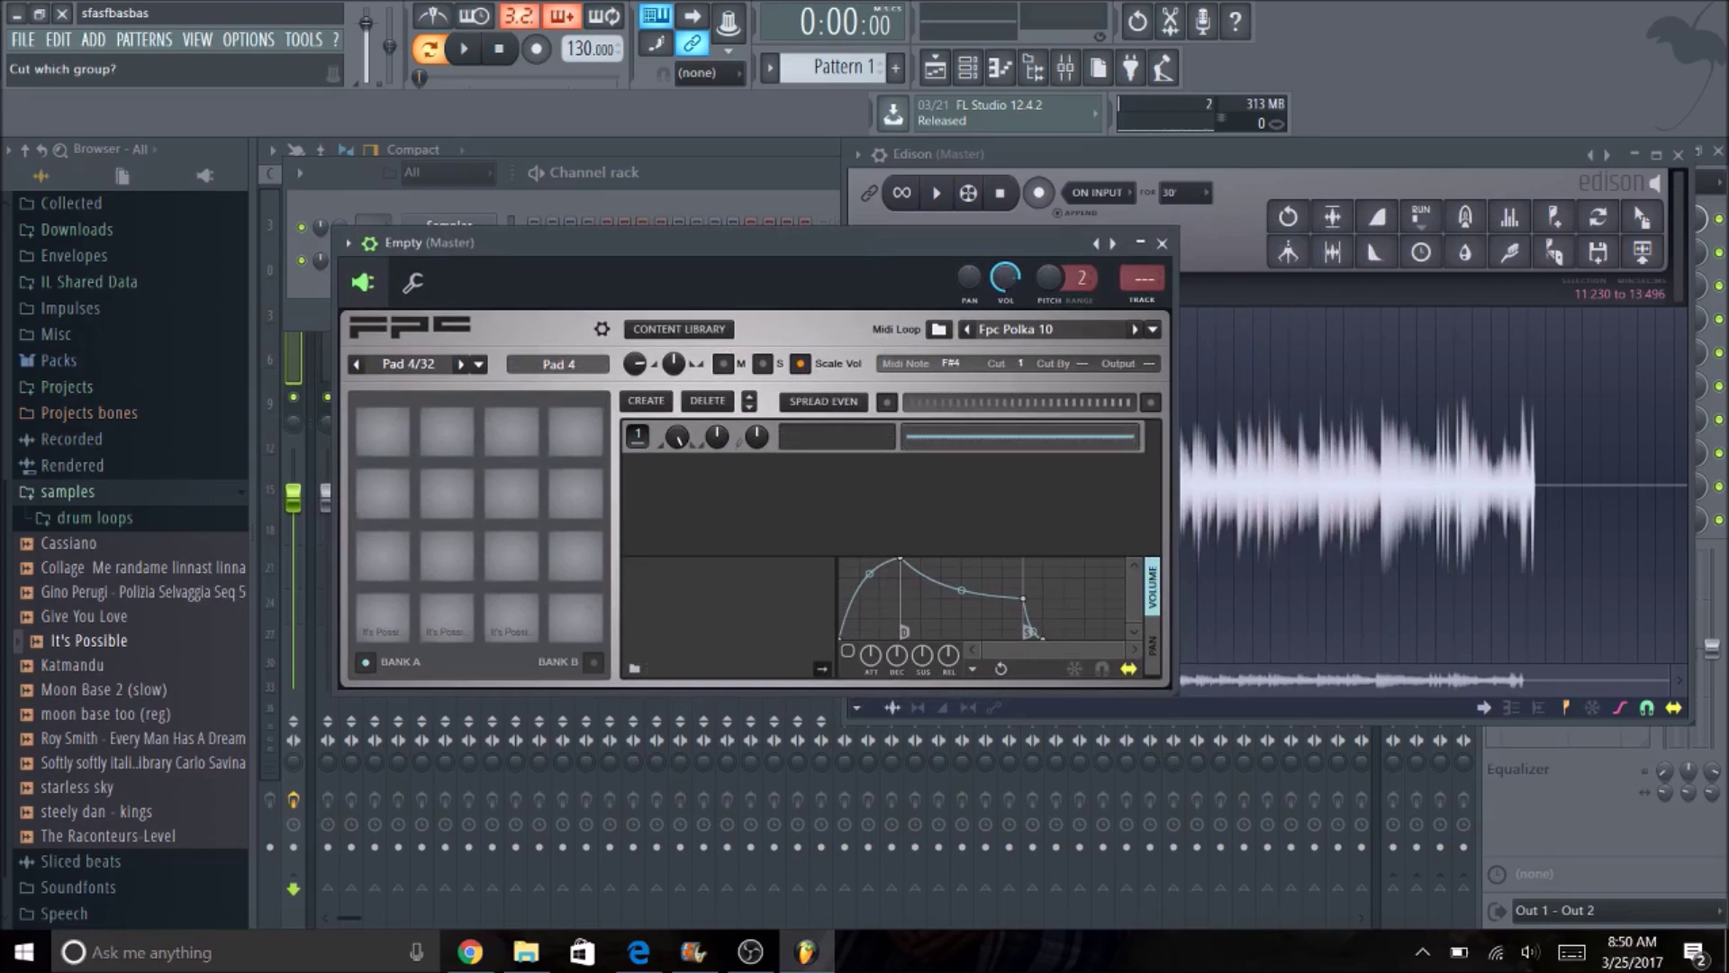
left_click(401, 557)
scroll(1013, 363, "up", 1)
left_click(383, 494)
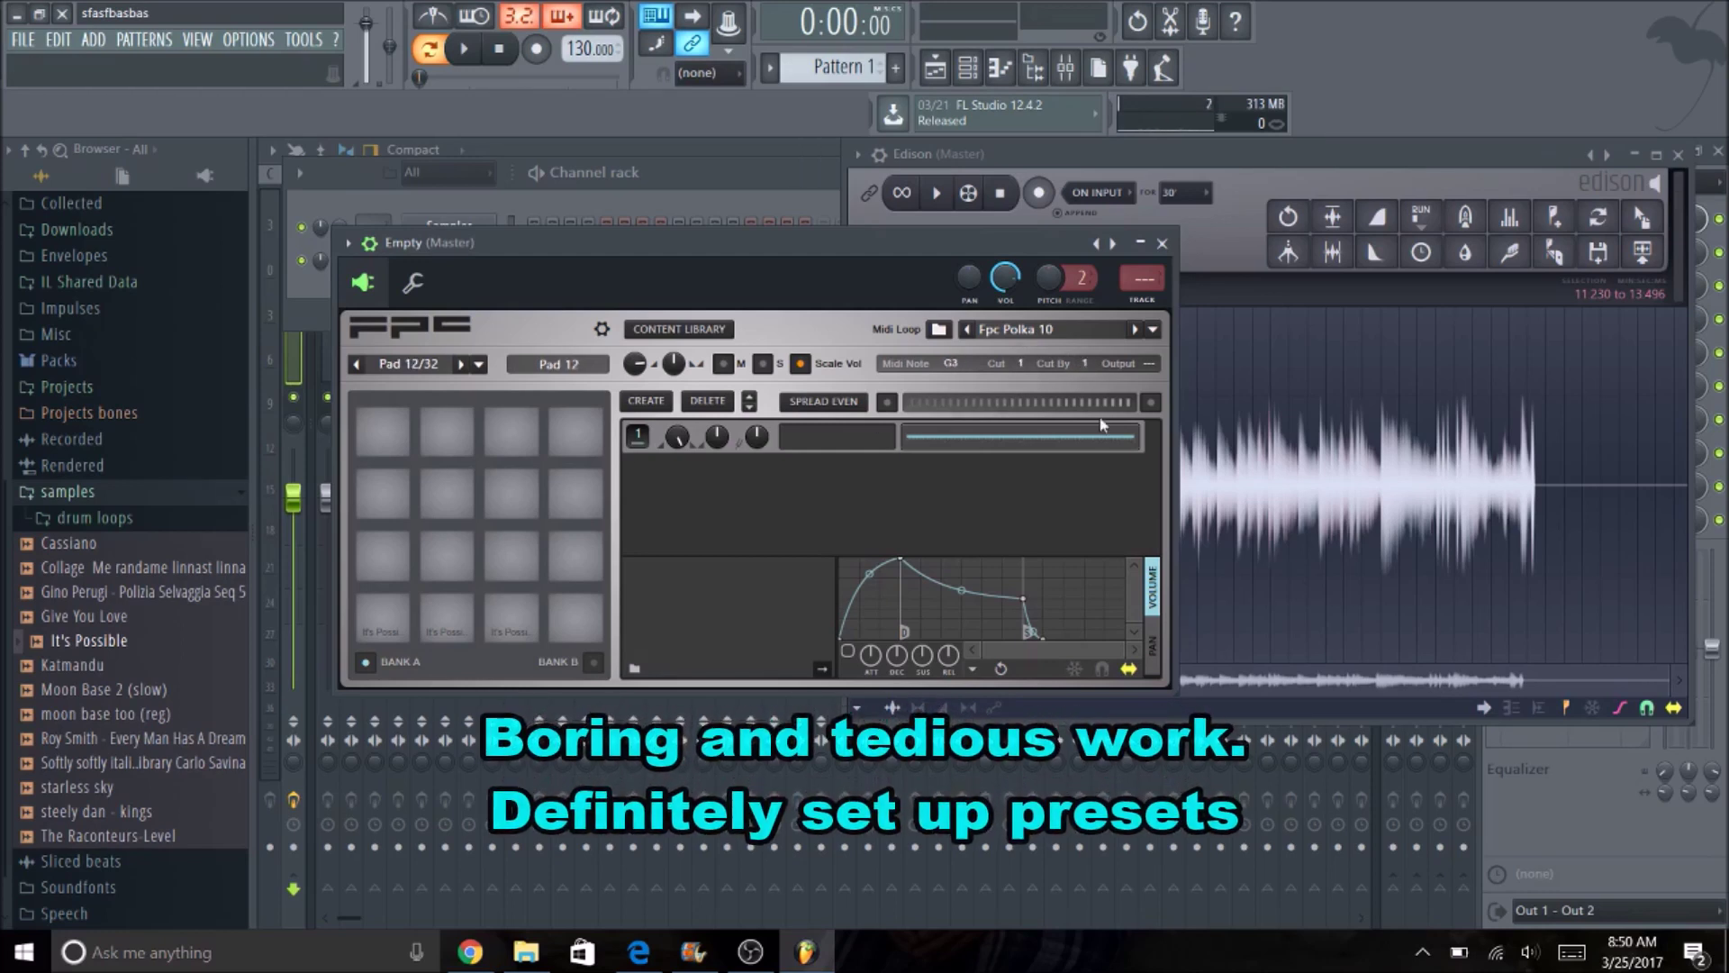
scroll(1055, 363, "up", 1)
left_click(447, 433)
left_click(569, 433)
scroll(1013, 363, "up", 1)
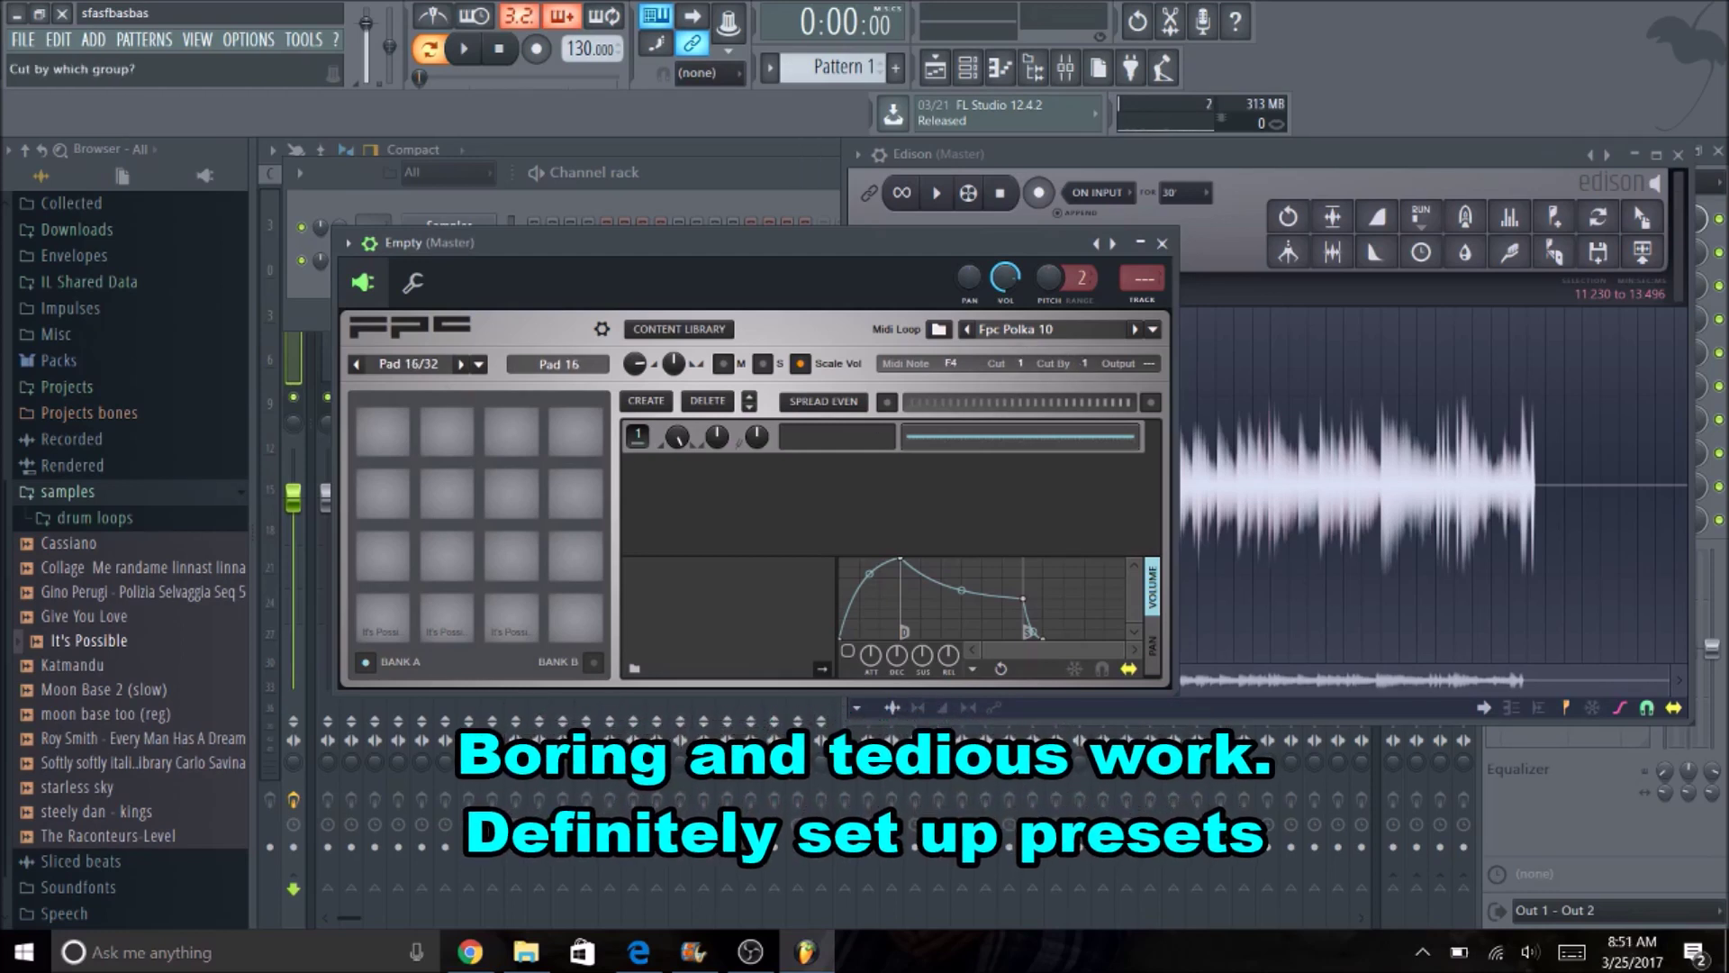
Map notes for the entire FPC bank, assigning keys Z, X, C, J and Q to successive pads
left_click(480, 366)
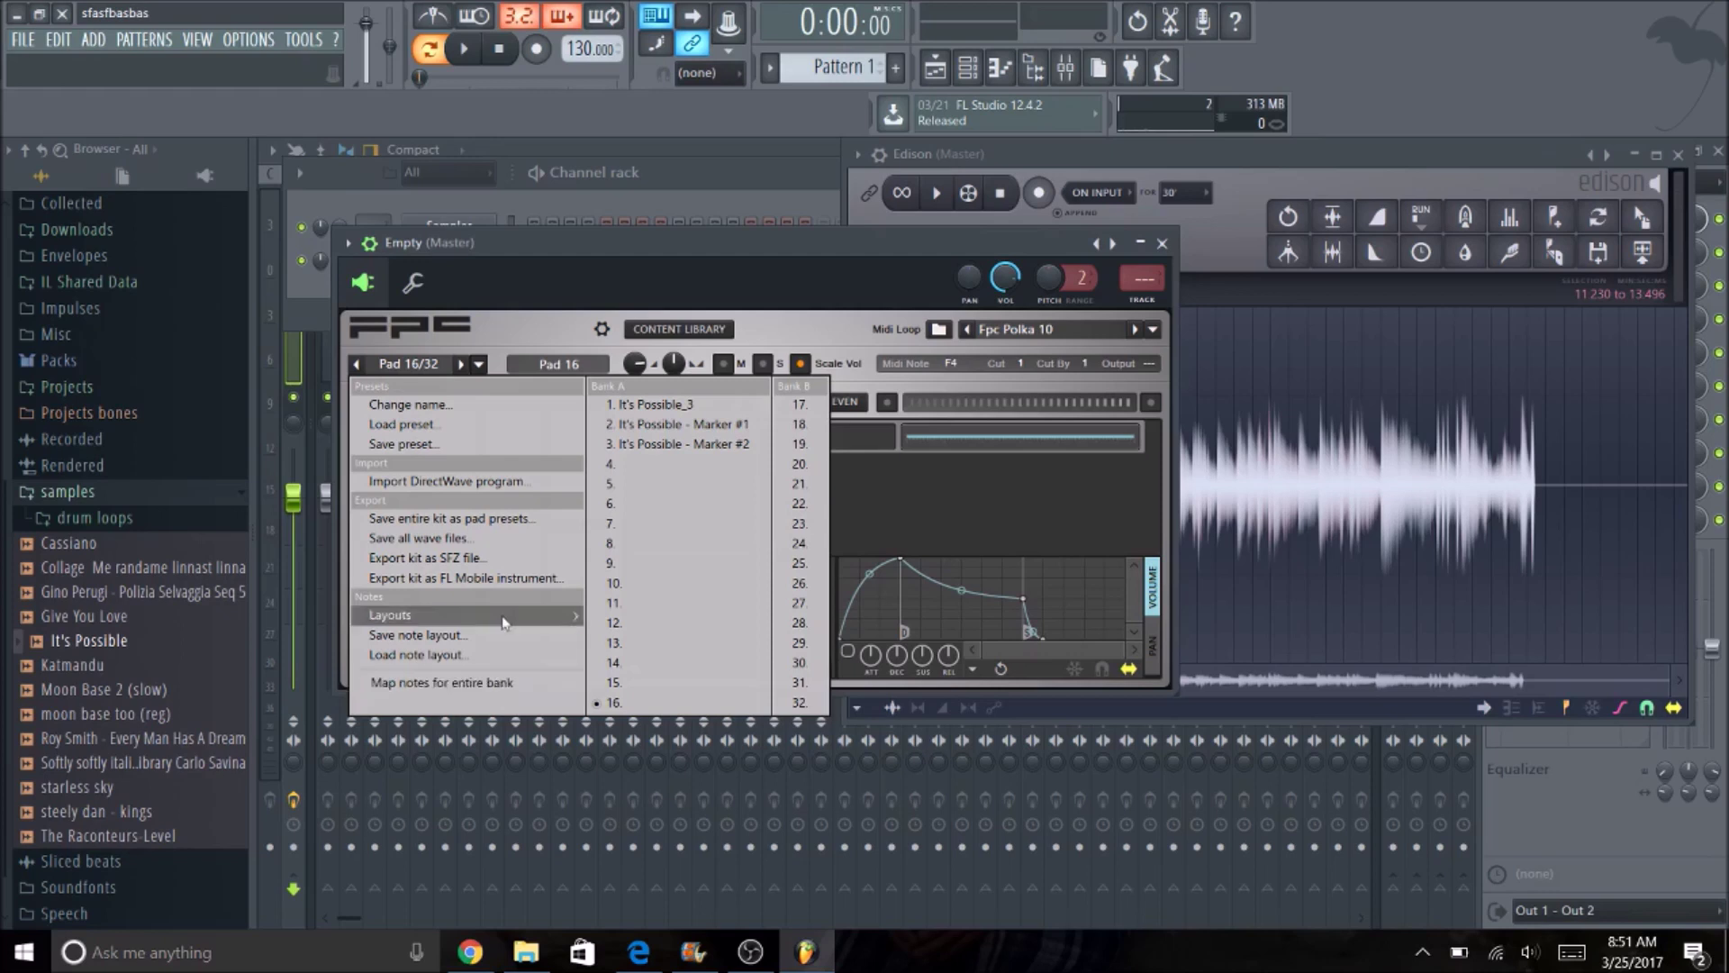
left_click(468, 684)
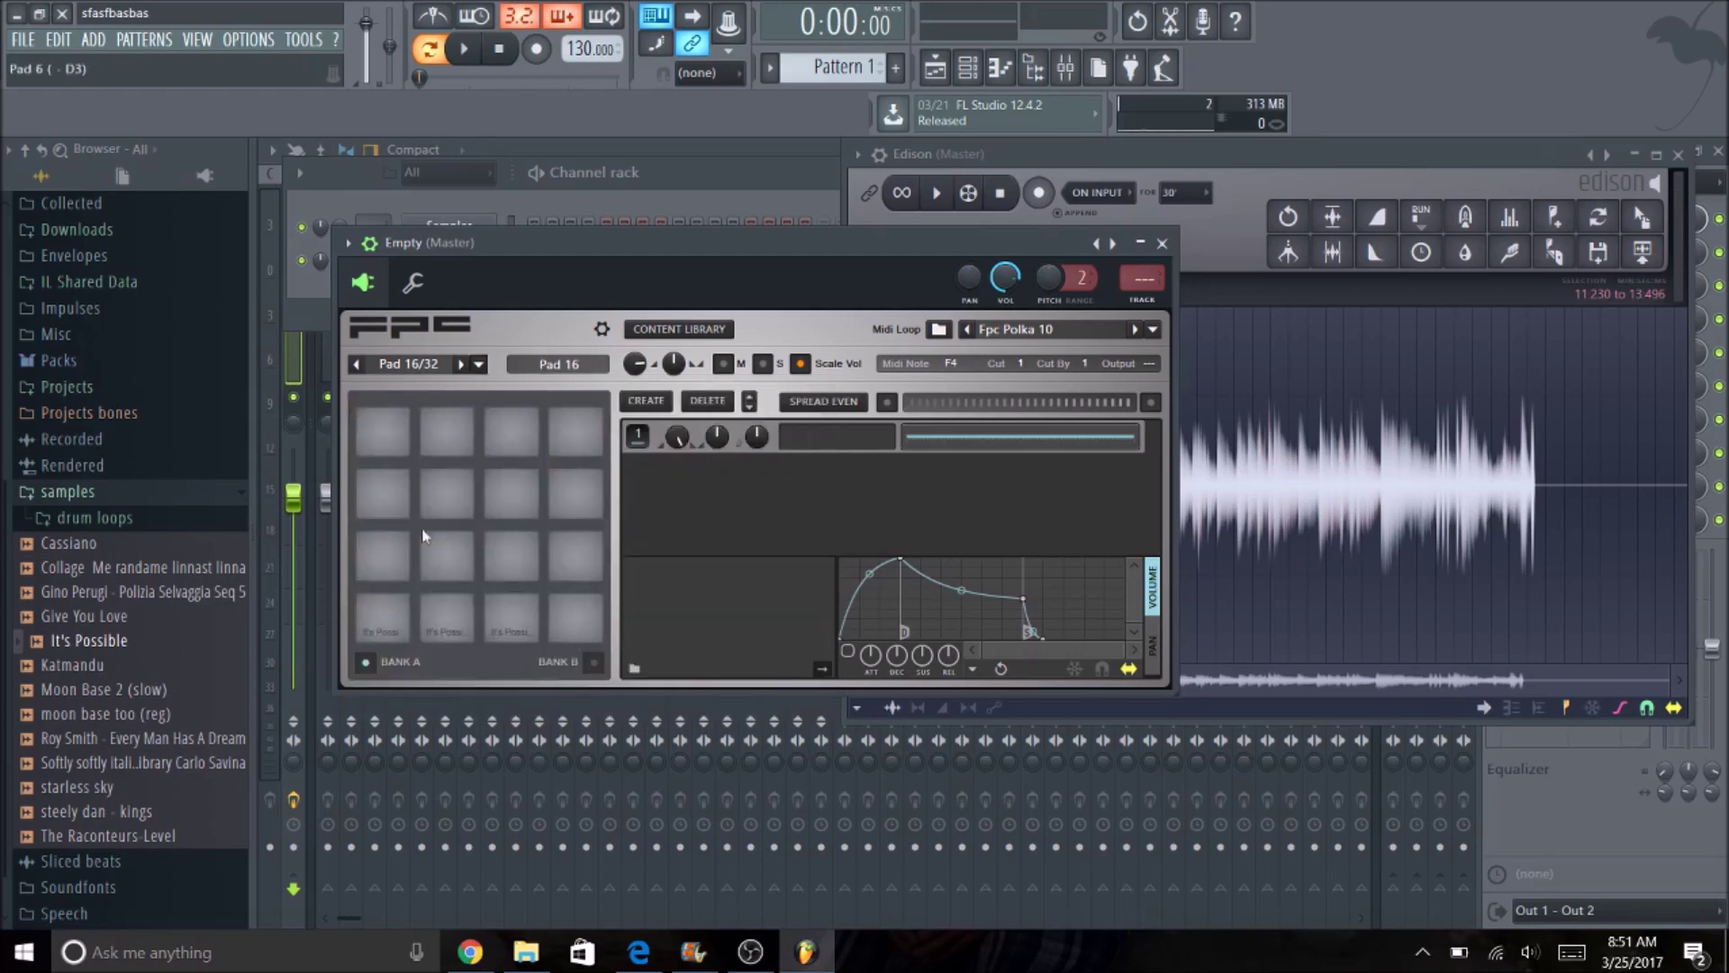
left_click(479, 364)
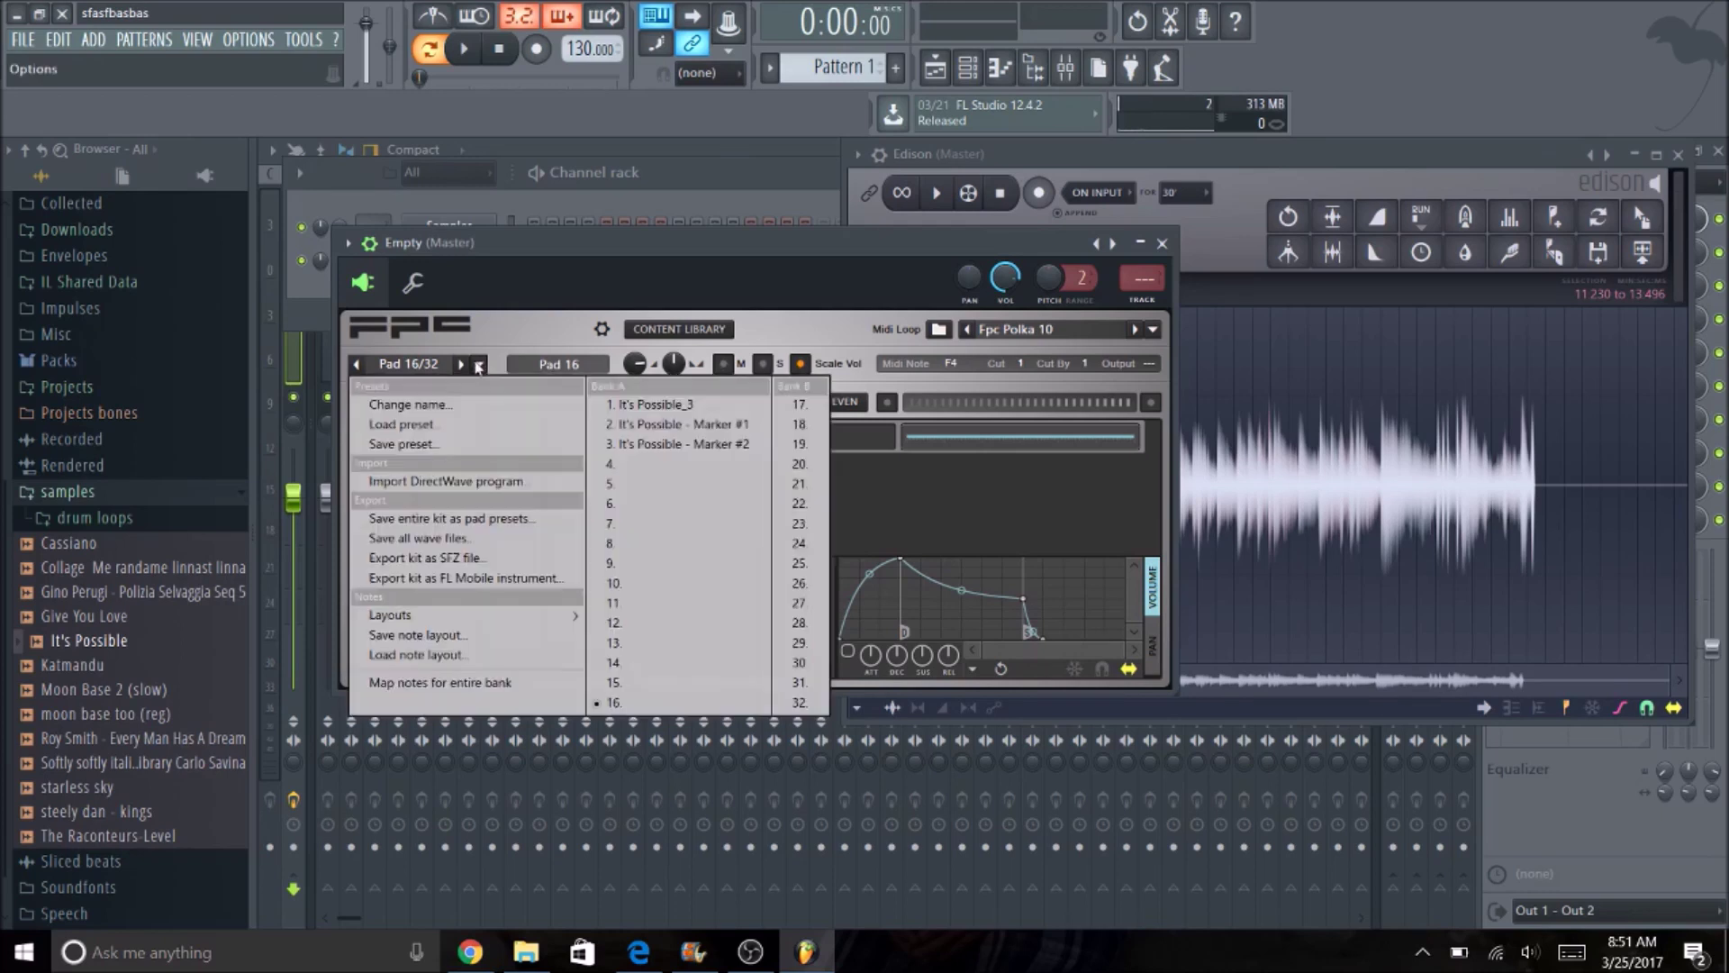
left_click(458, 686)
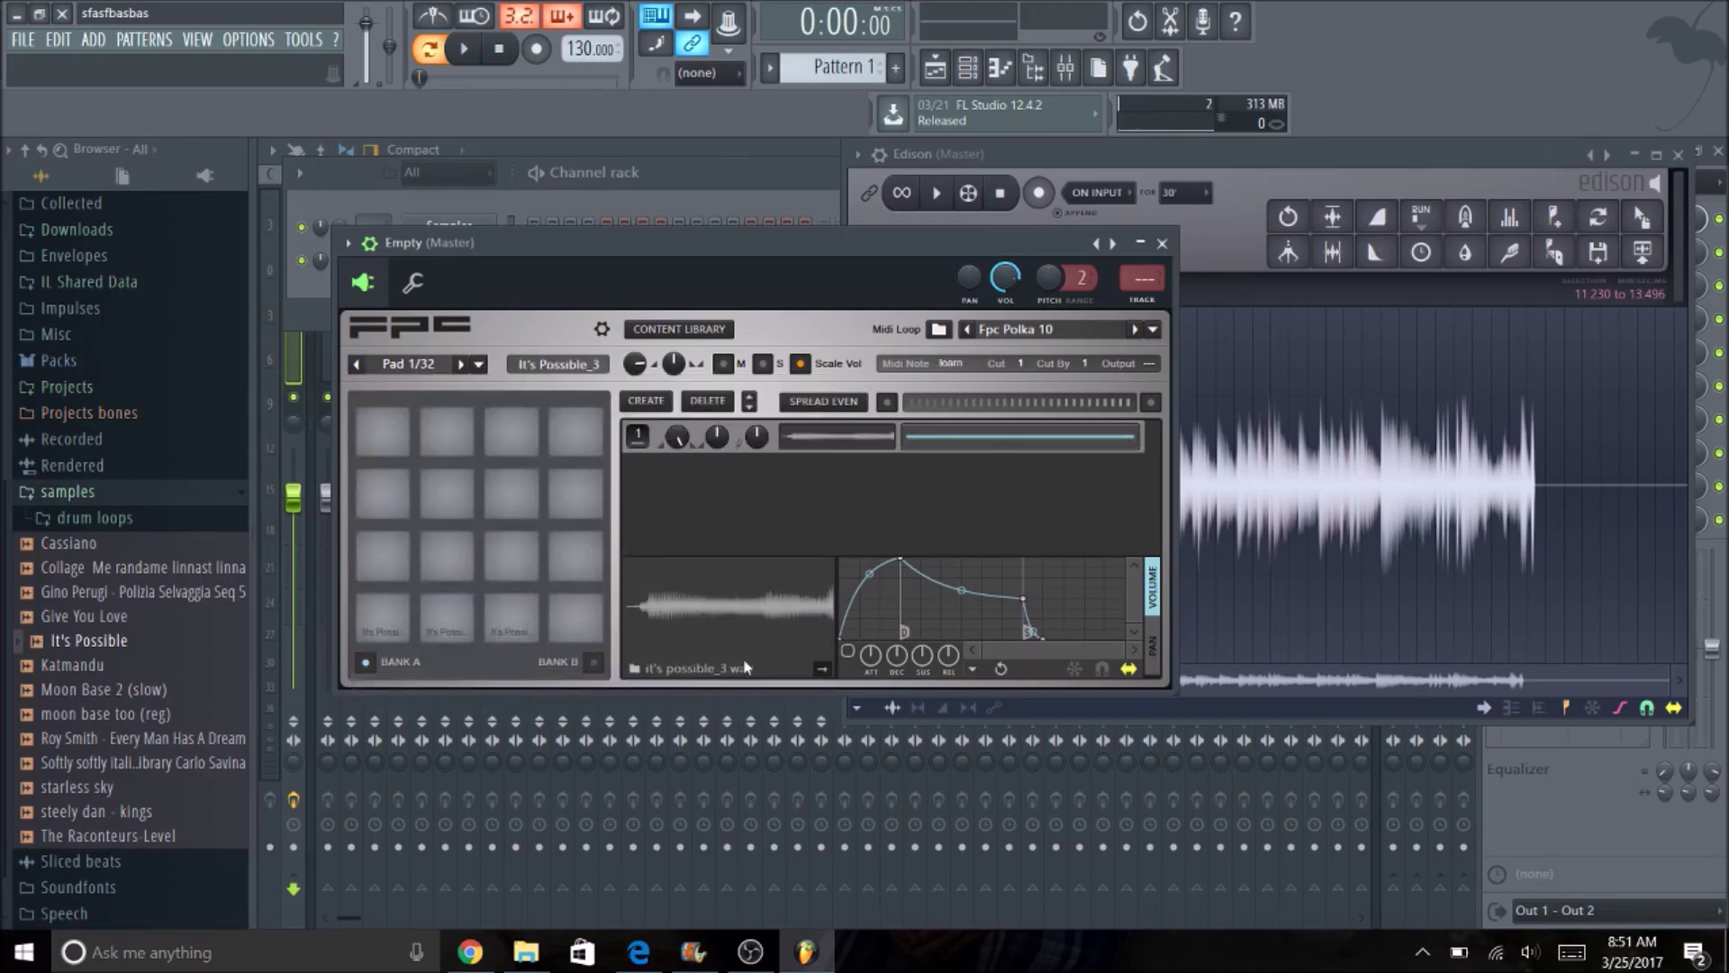
key("z")
key("x")
key("c")
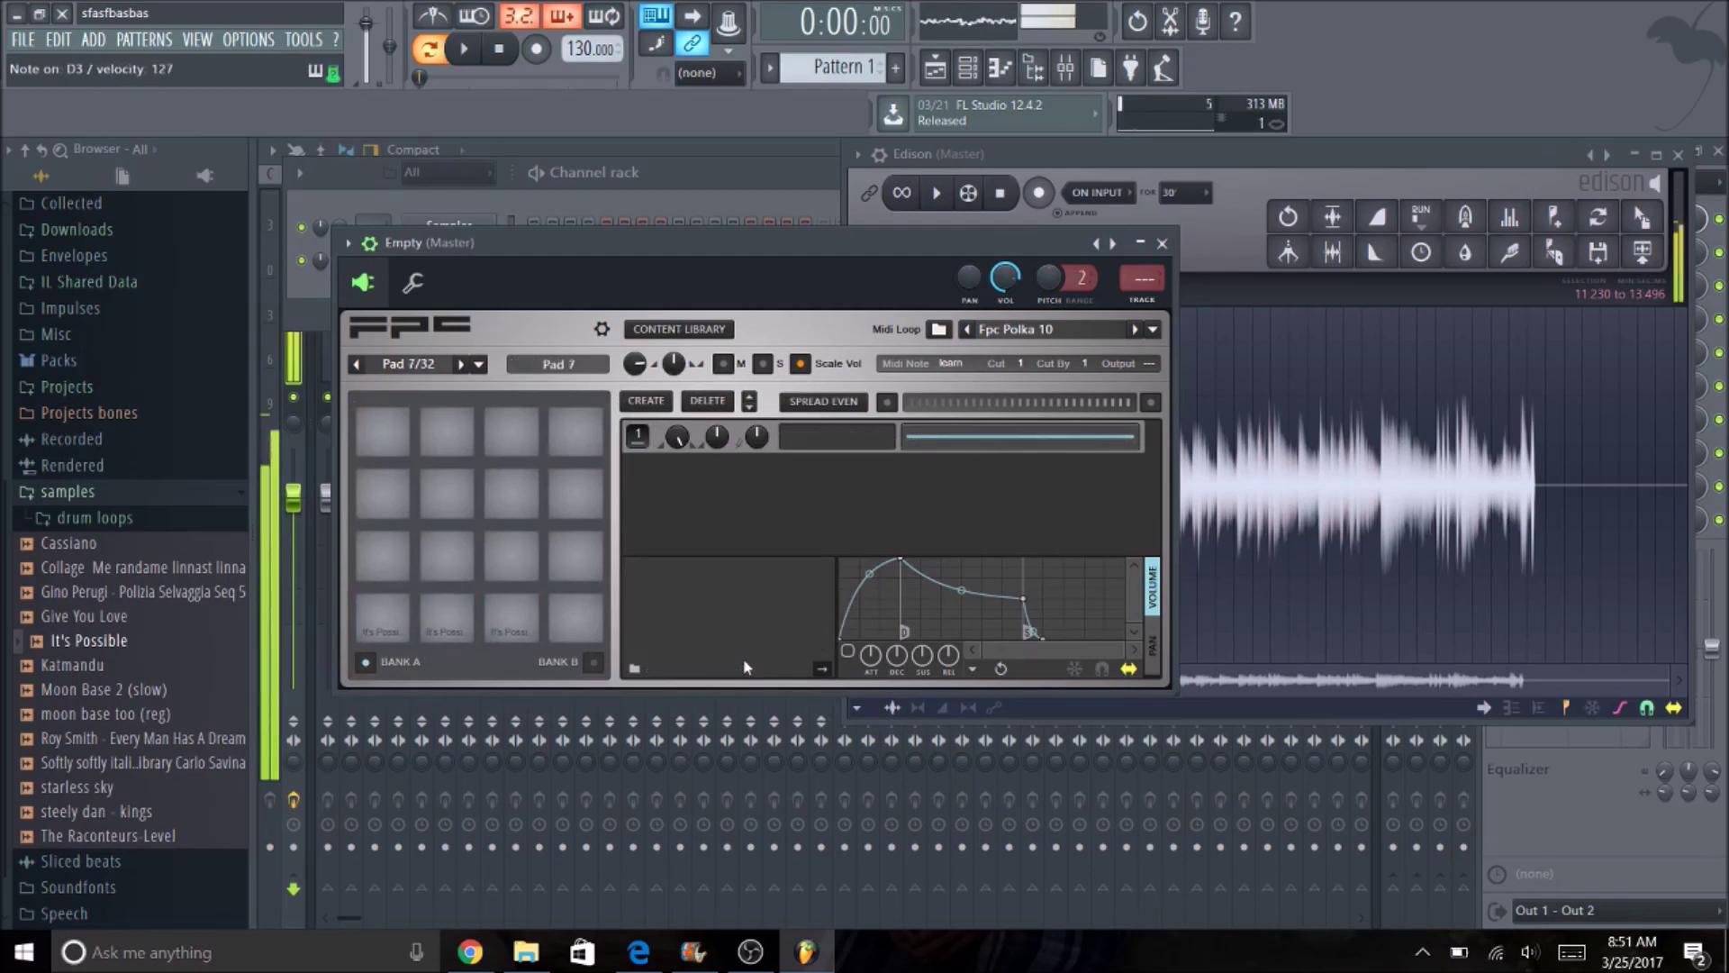
key("j")
key("q")
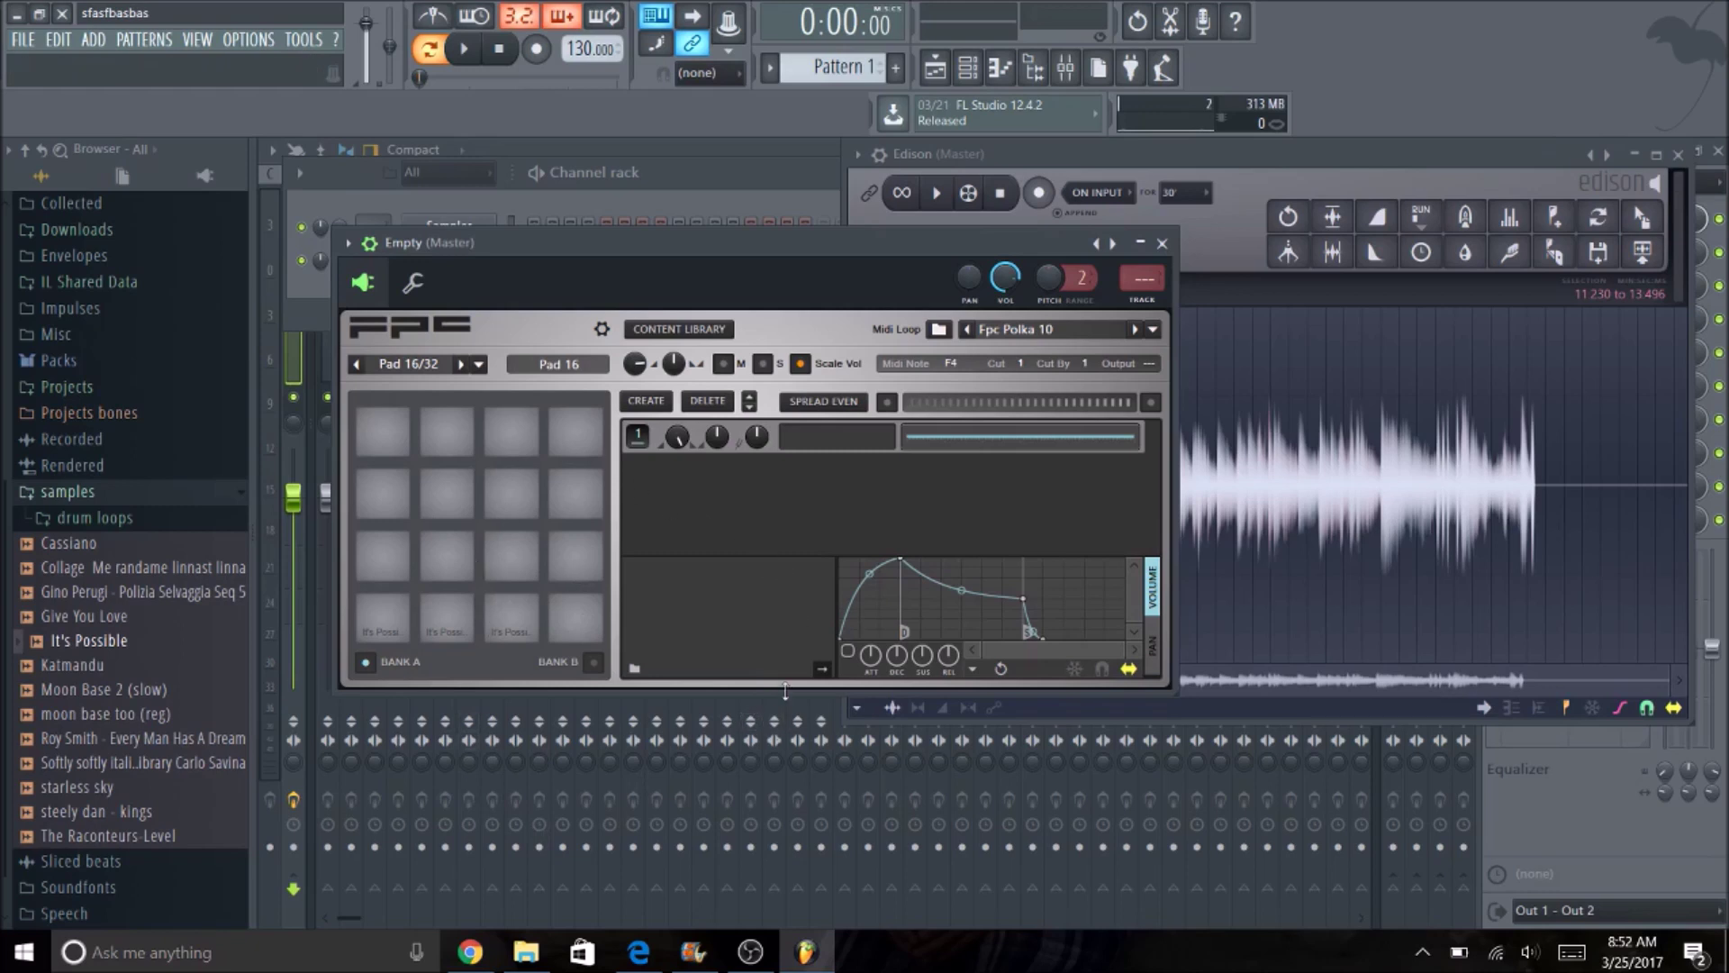
left_click(479, 364)
Save the pad note mapping over mpc.notelayout, confirming the replacement
left_click(770, 605)
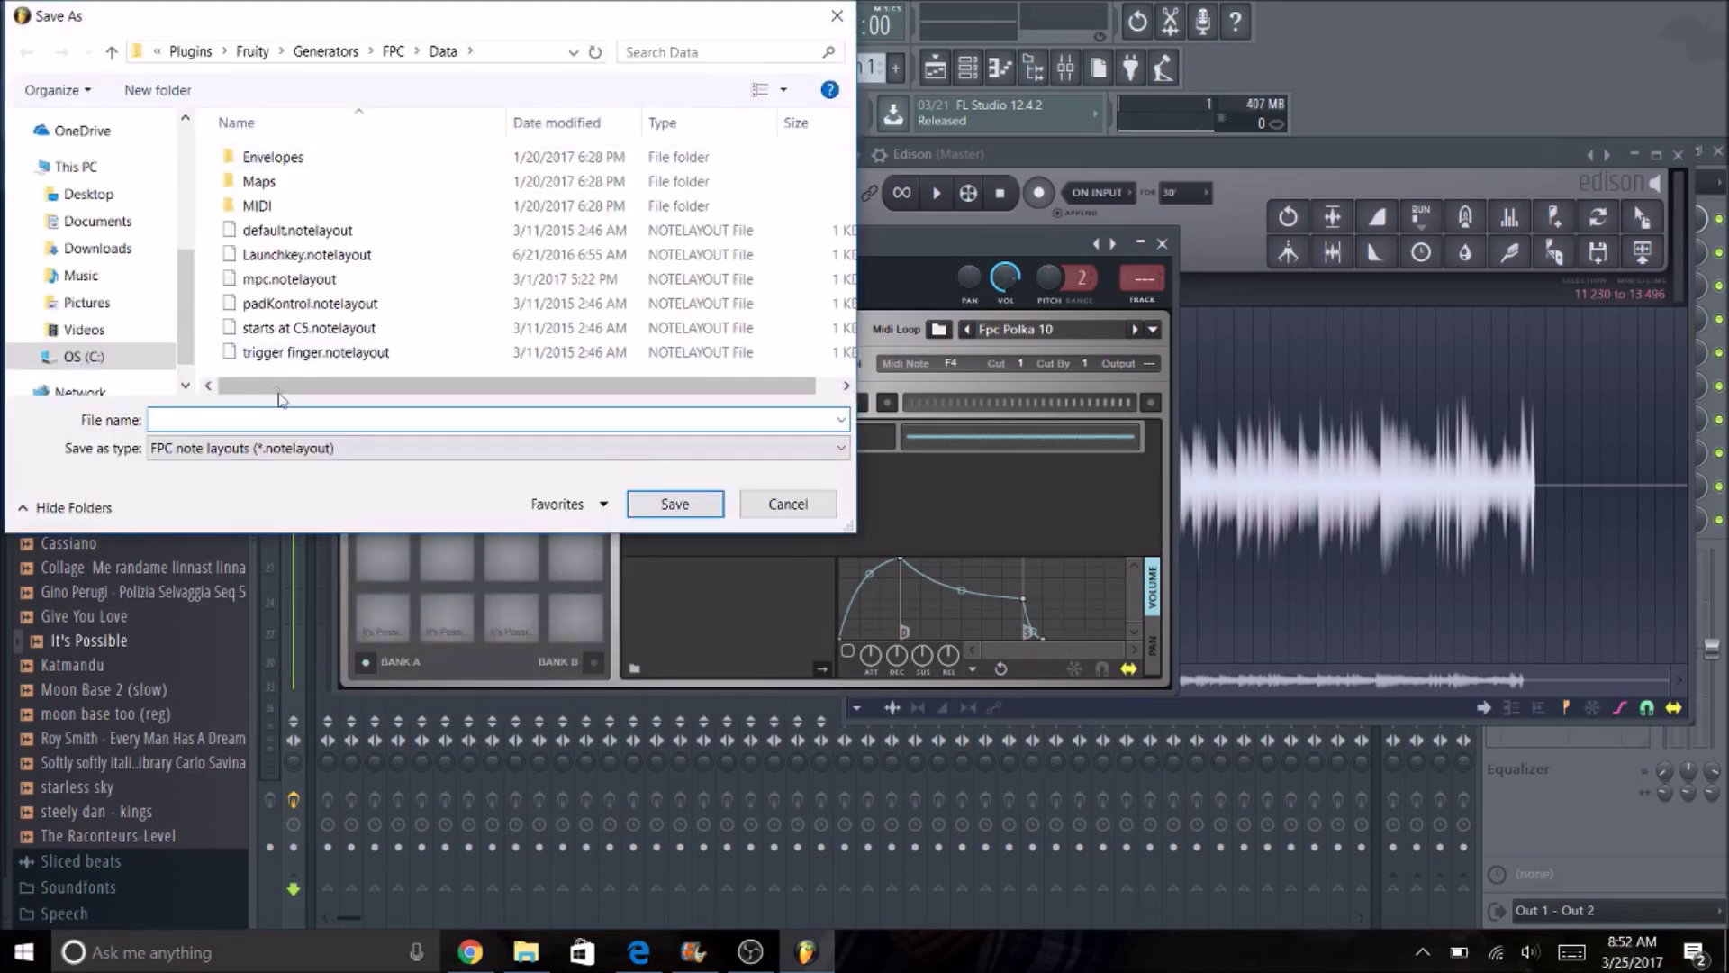
left_click(289, 279)
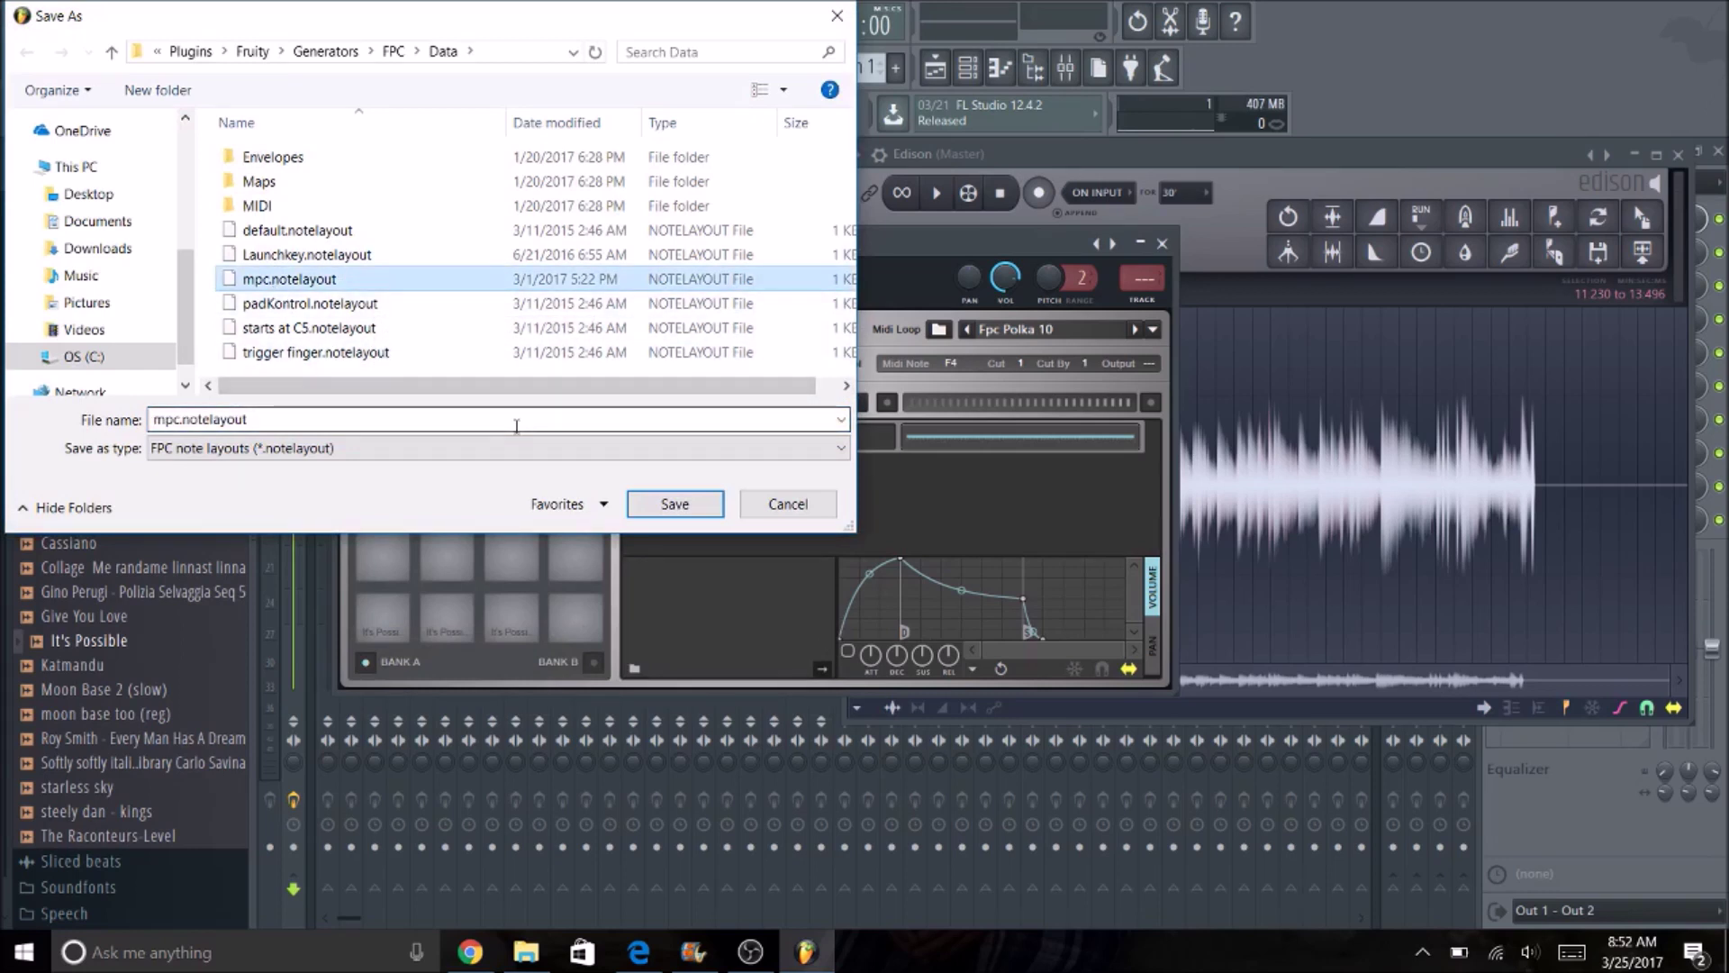
left_click(691, 515)
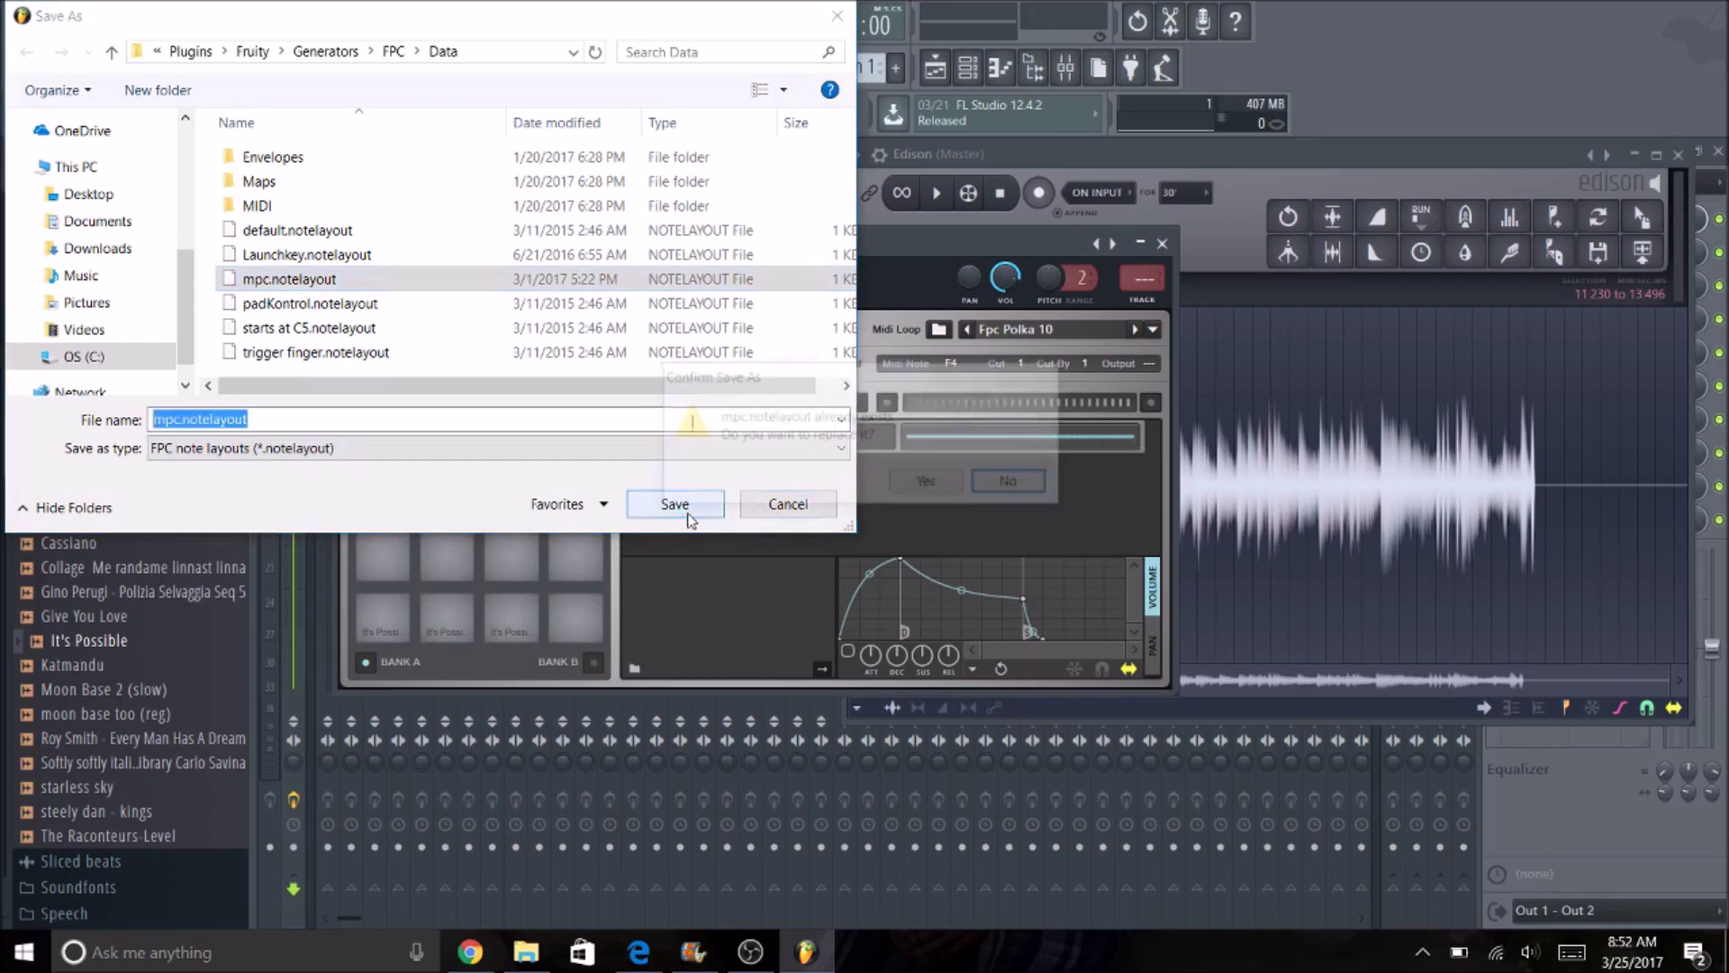
left_click(928, 486)
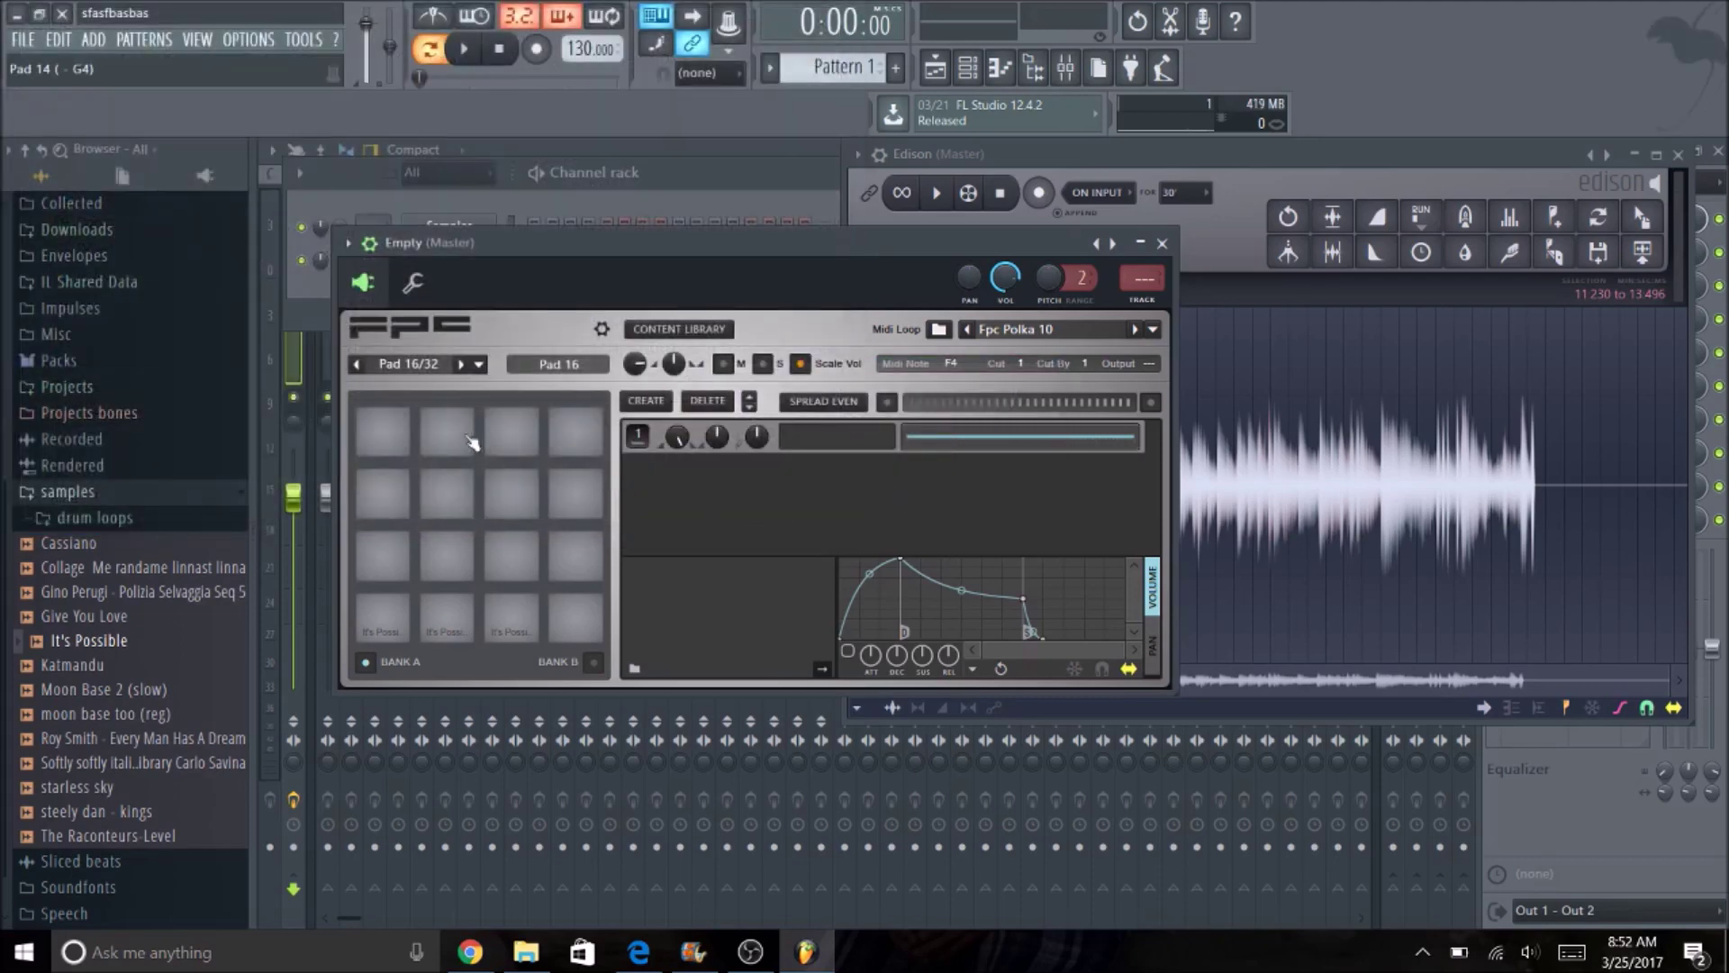
Apply the saved mpc note layout to the FPC pads
left_click(482, 364)
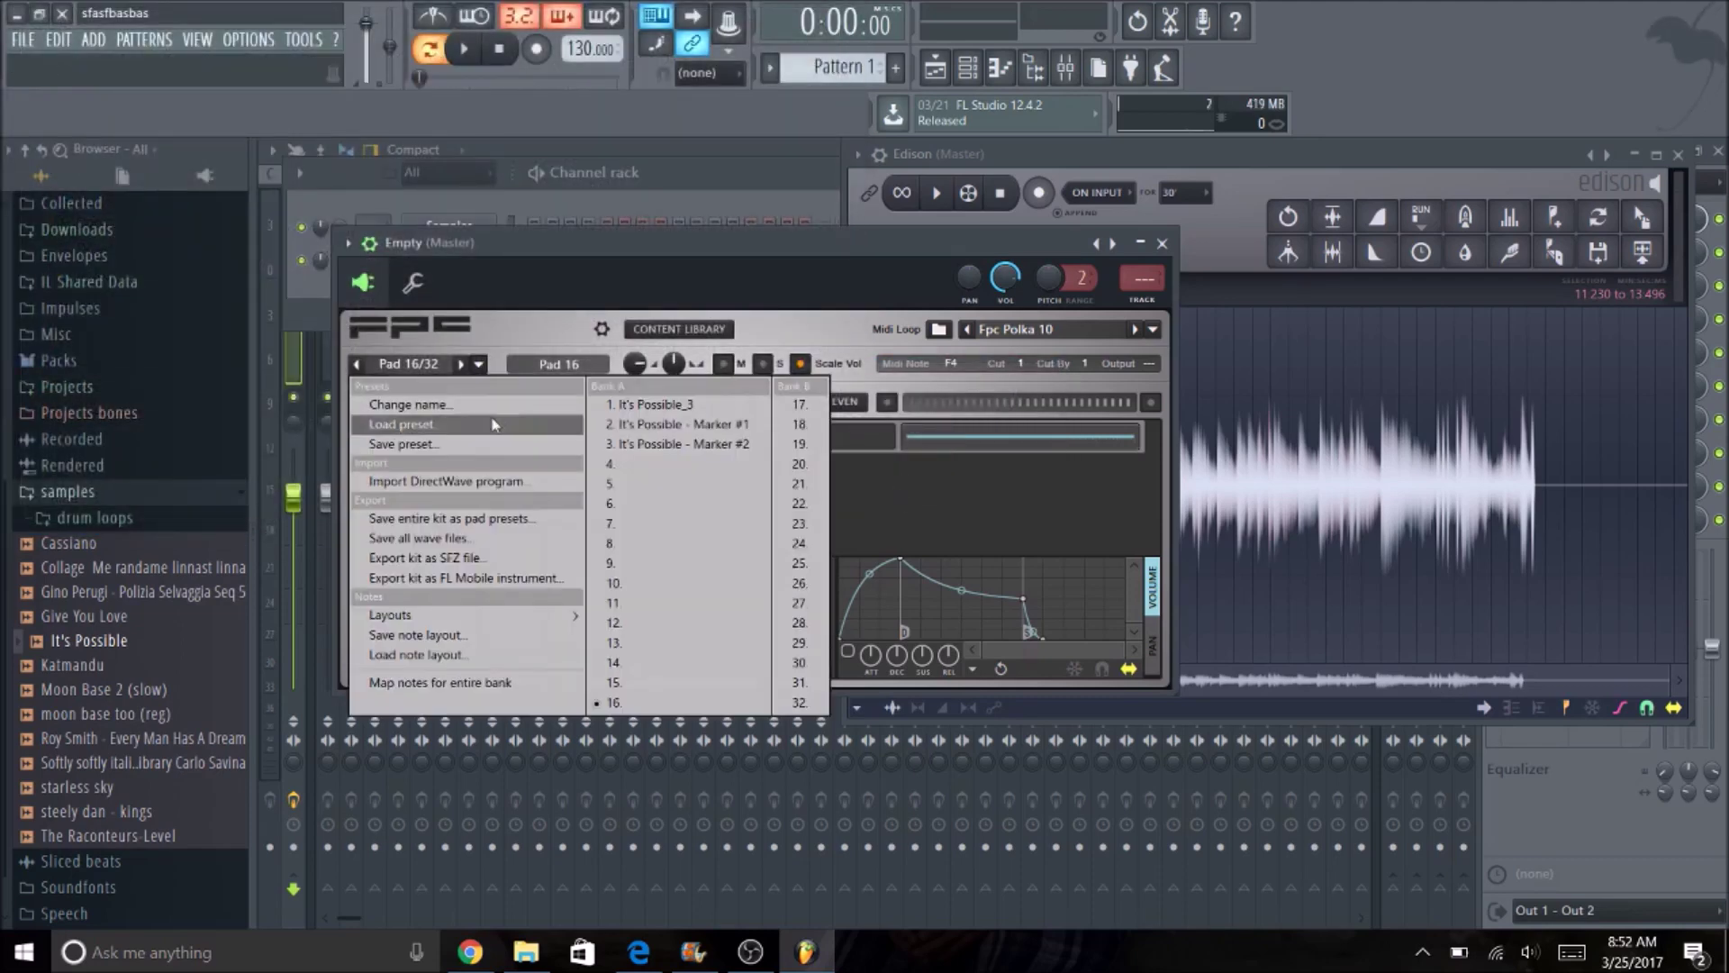
mouse_move(411, 621)
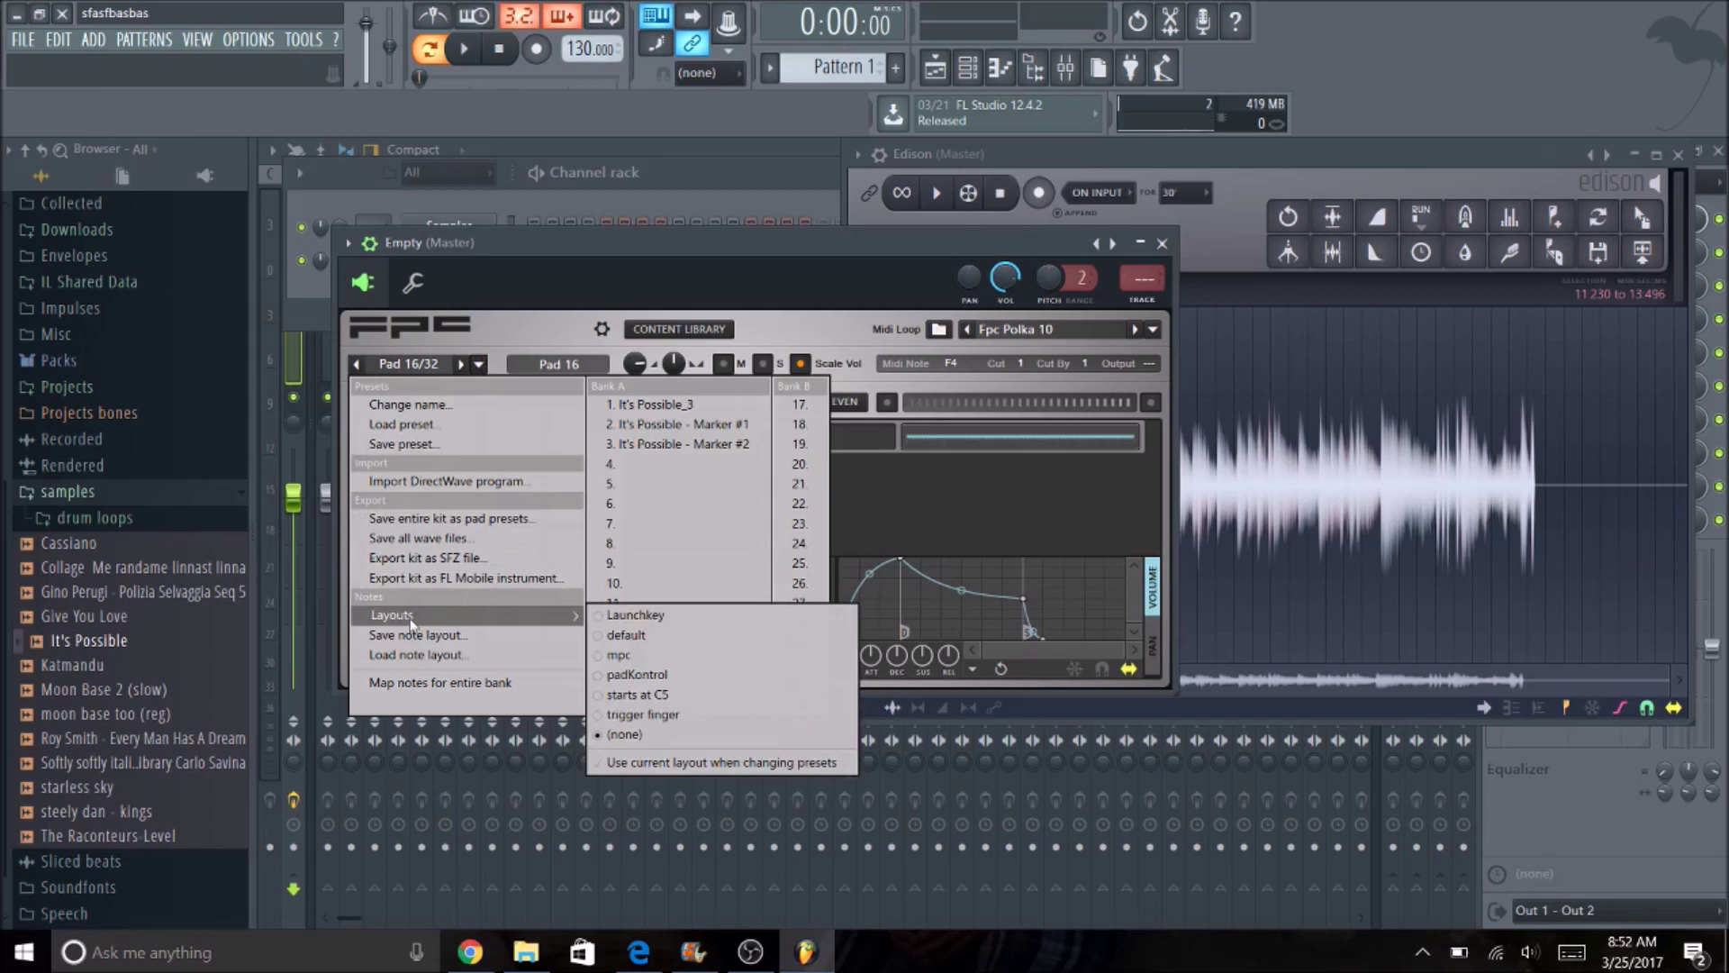
left_click(628, 657)
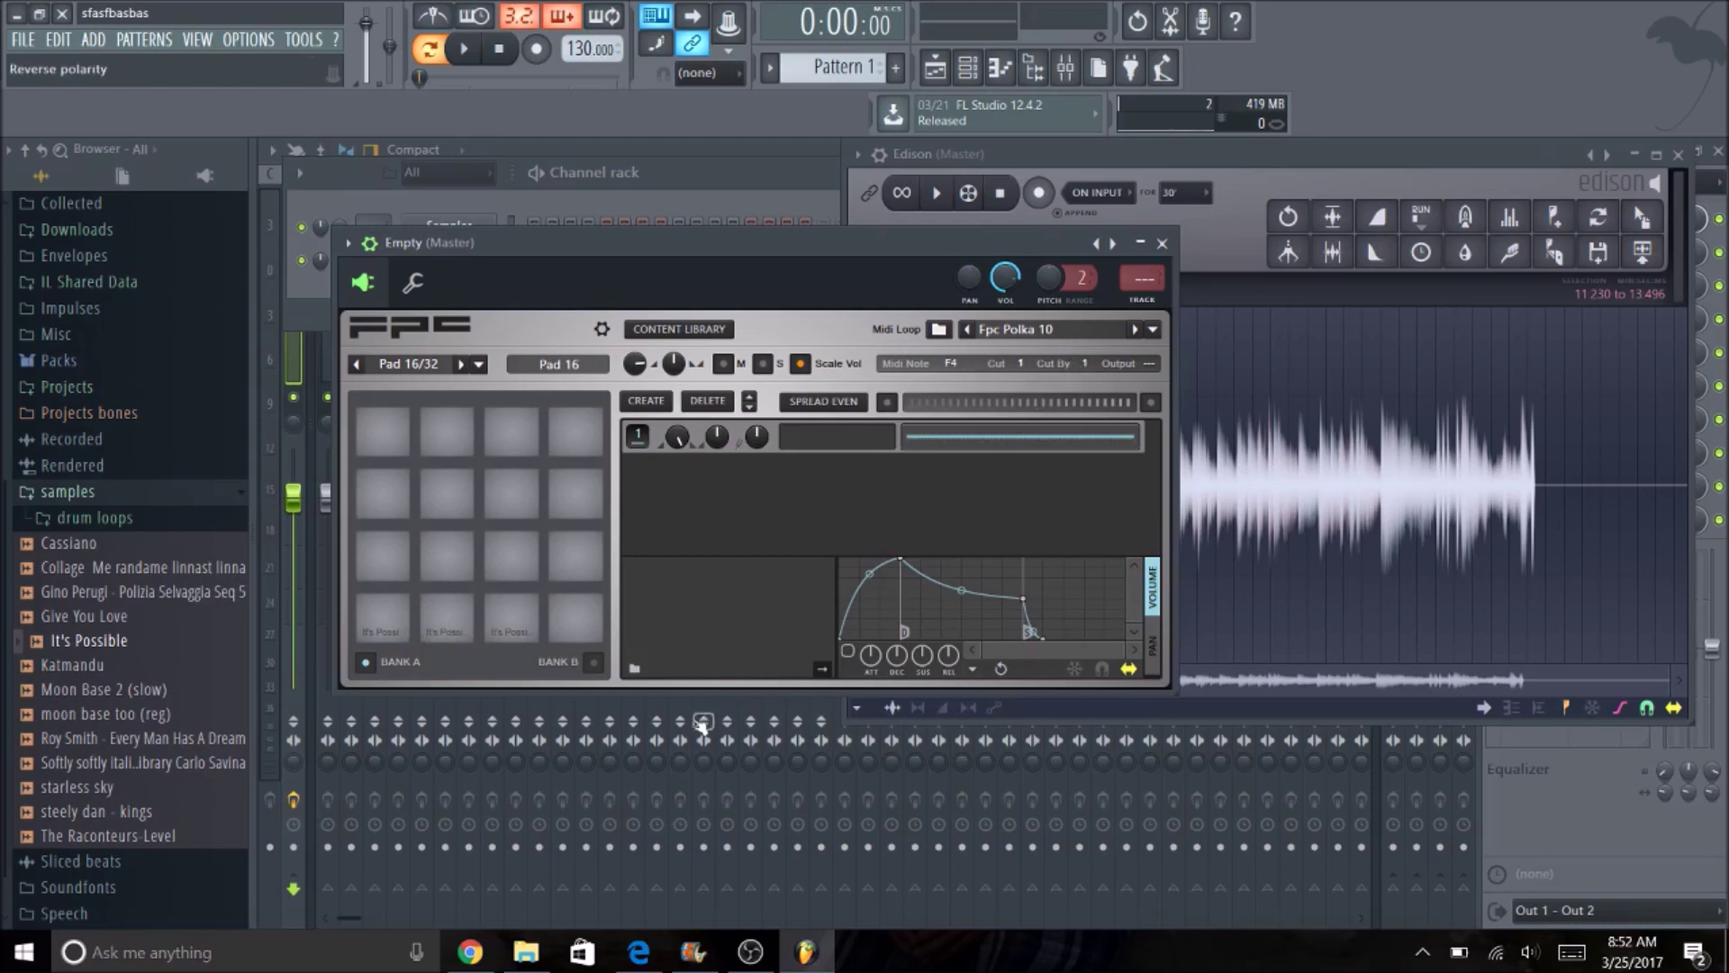
Play keys Z, X and C twice to audition the three bottom kick-slice pads
key("z")
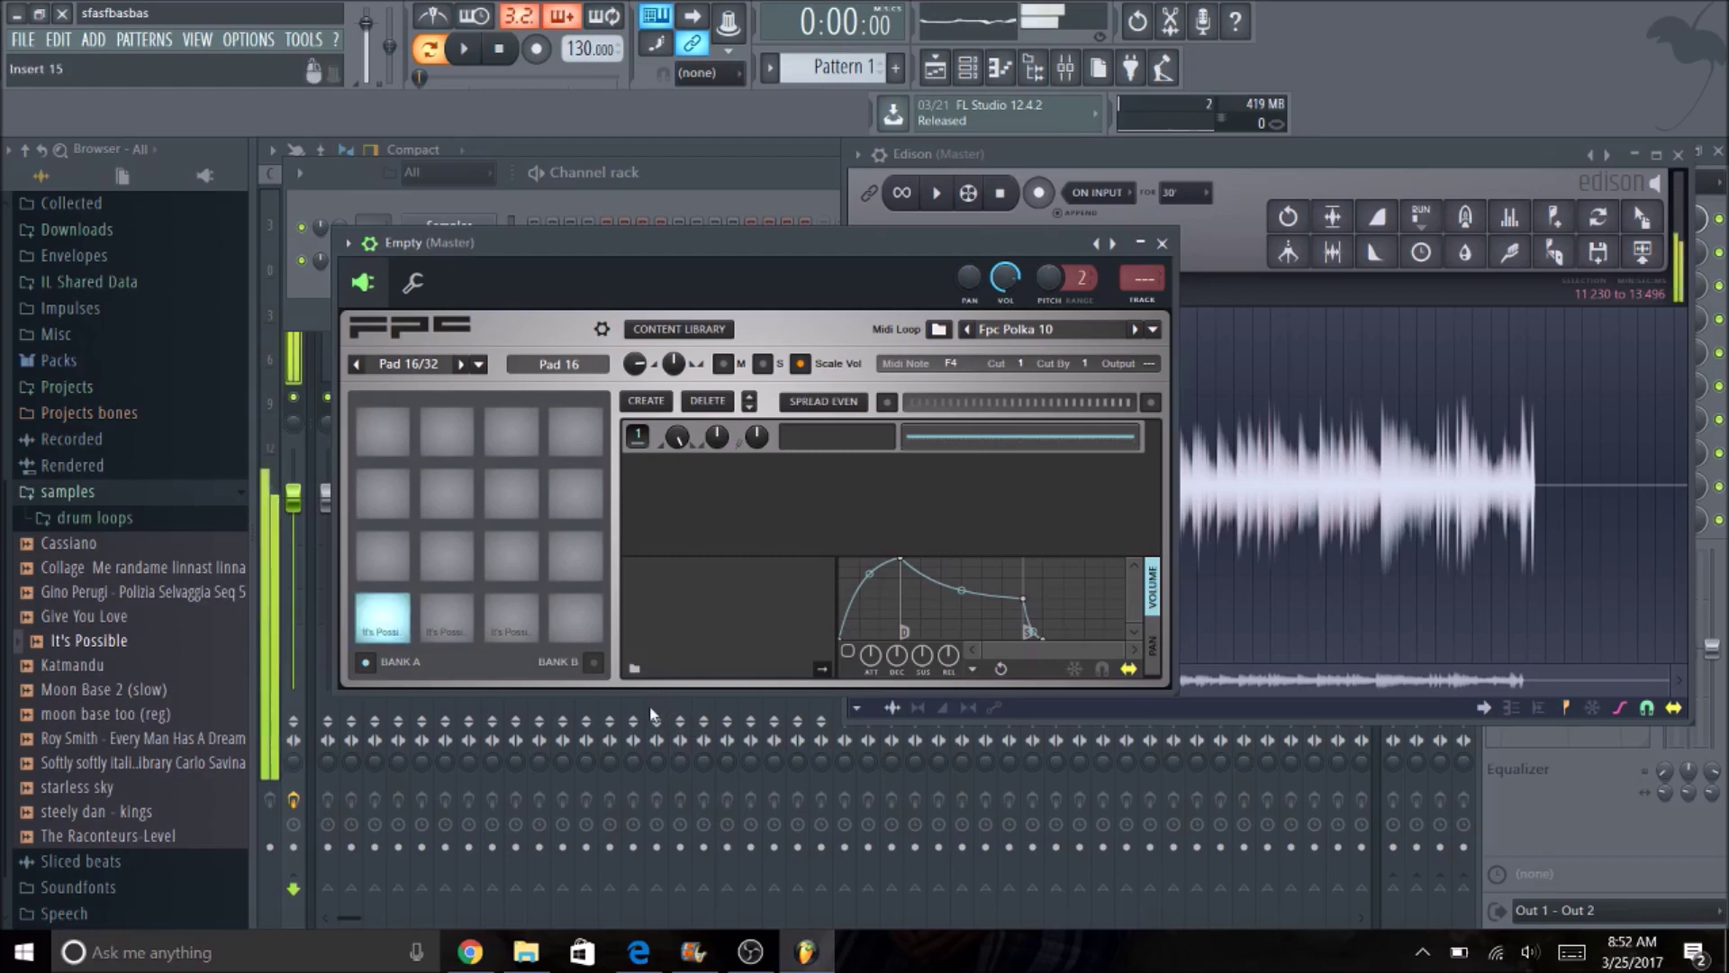
key("x")
key("c")
key("z")
key("x")
key("c")
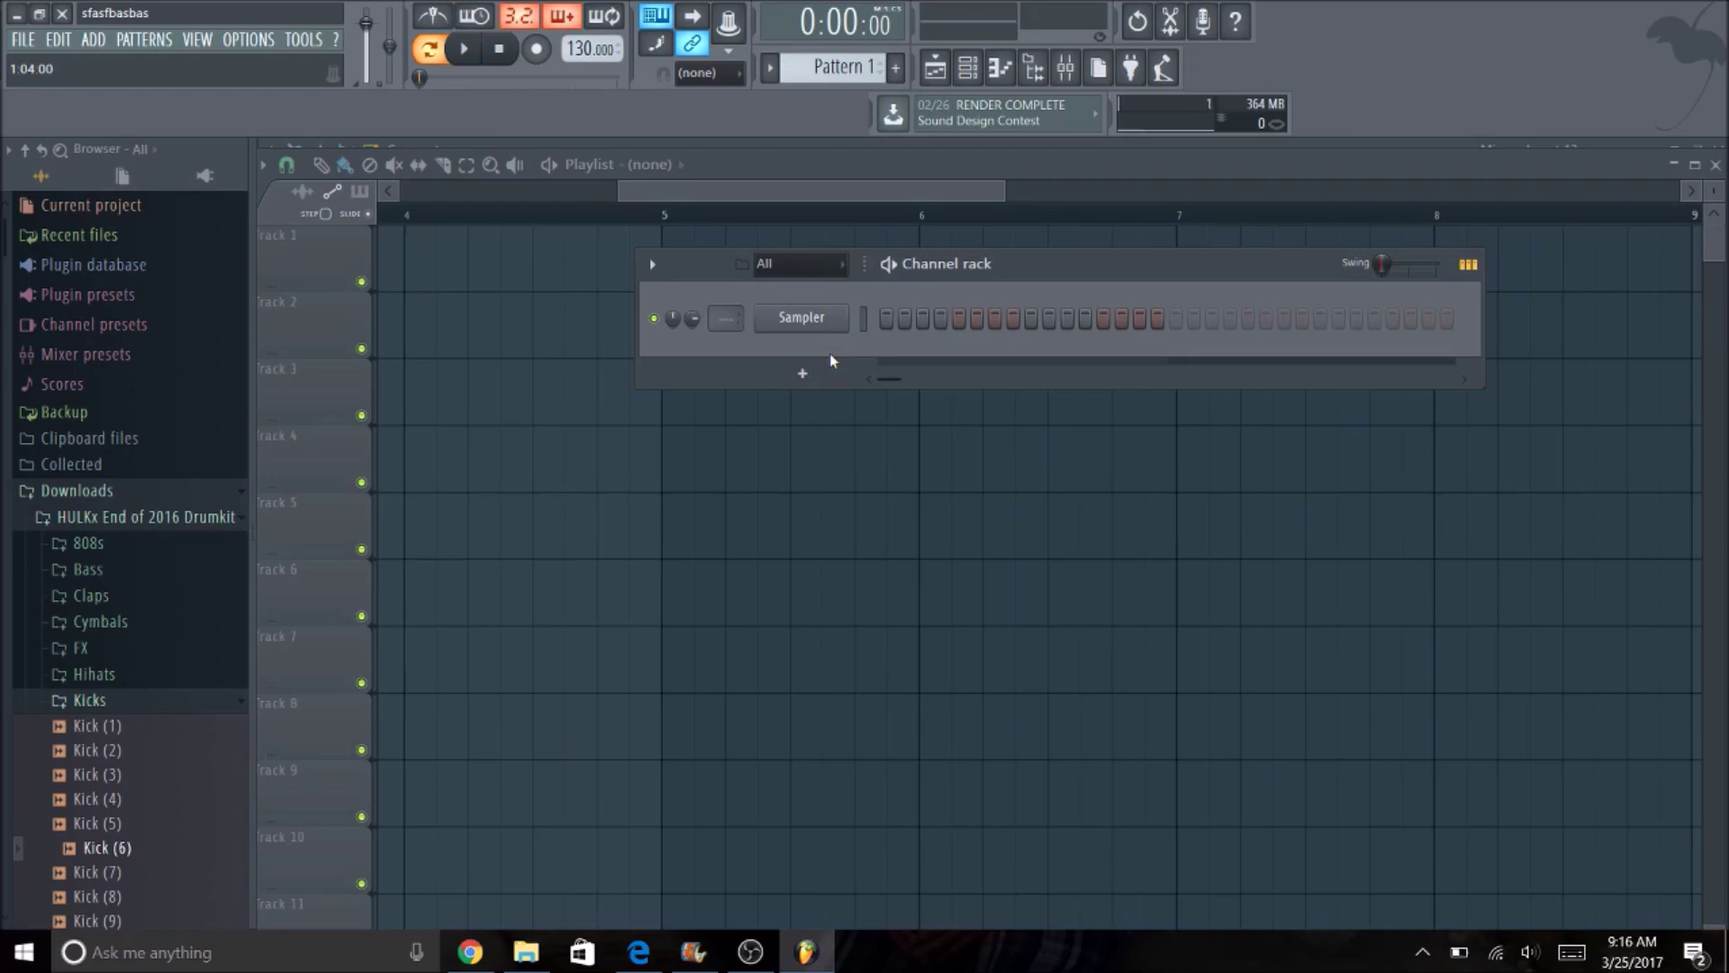
Add a new FPC channel and reset it to the Empty kit
left_click(803, 373)
left_click(873, 217)
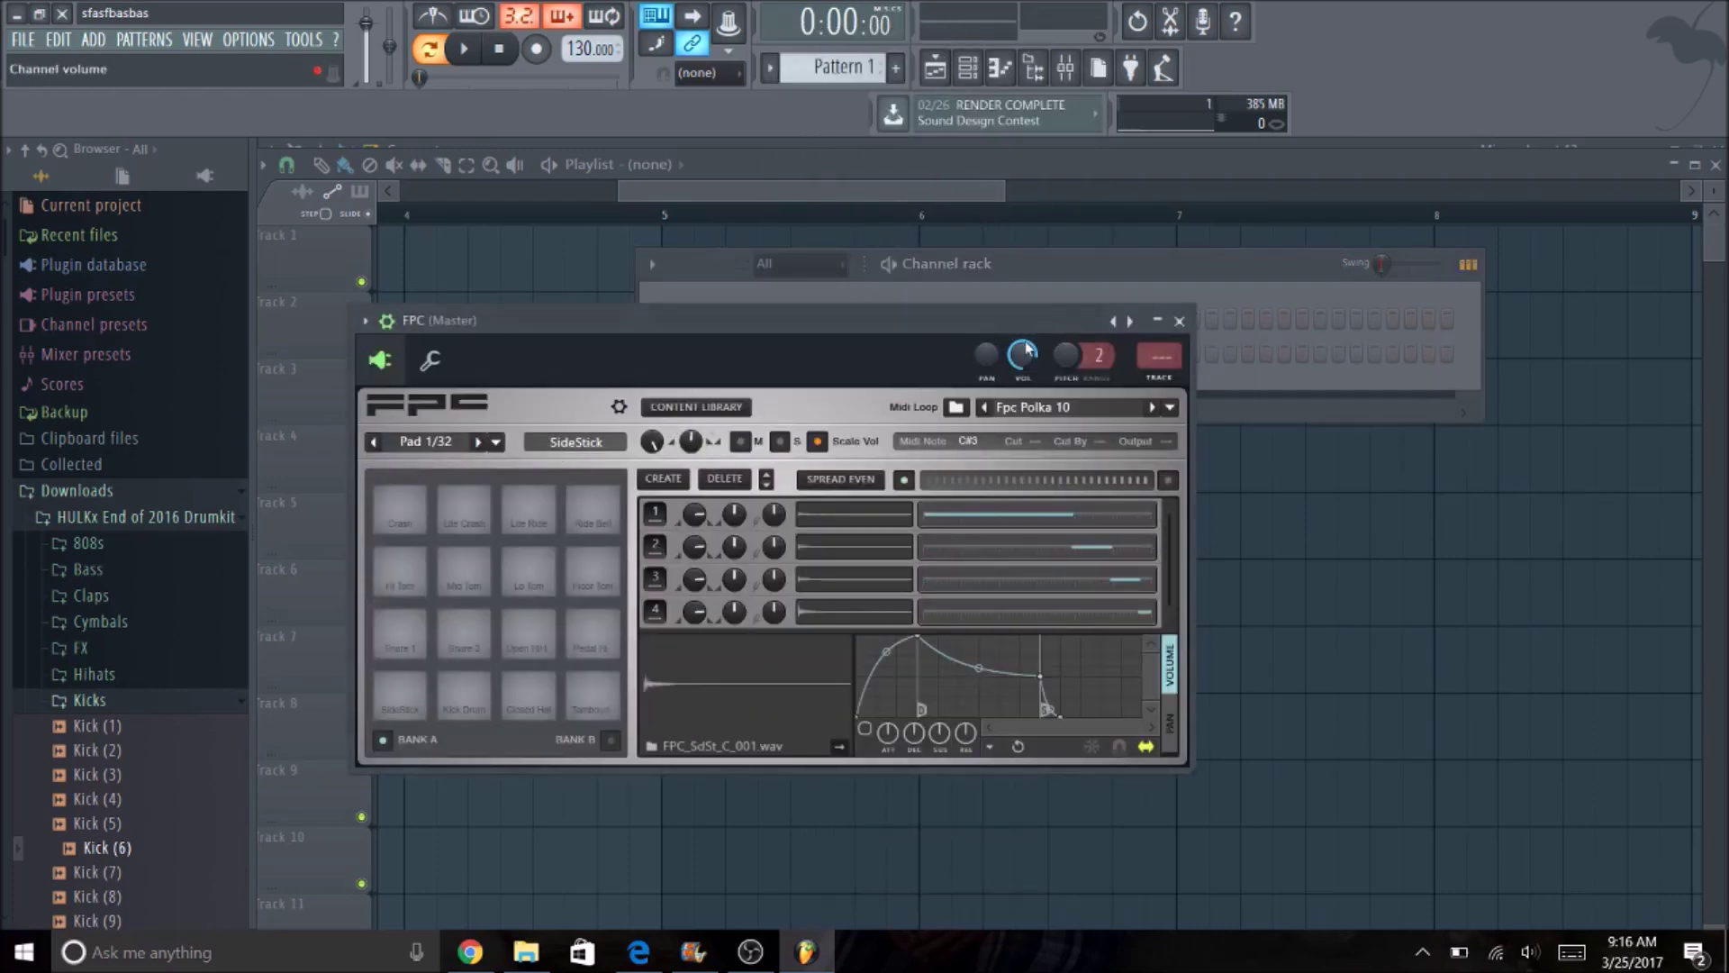
right_click(1129, 320)
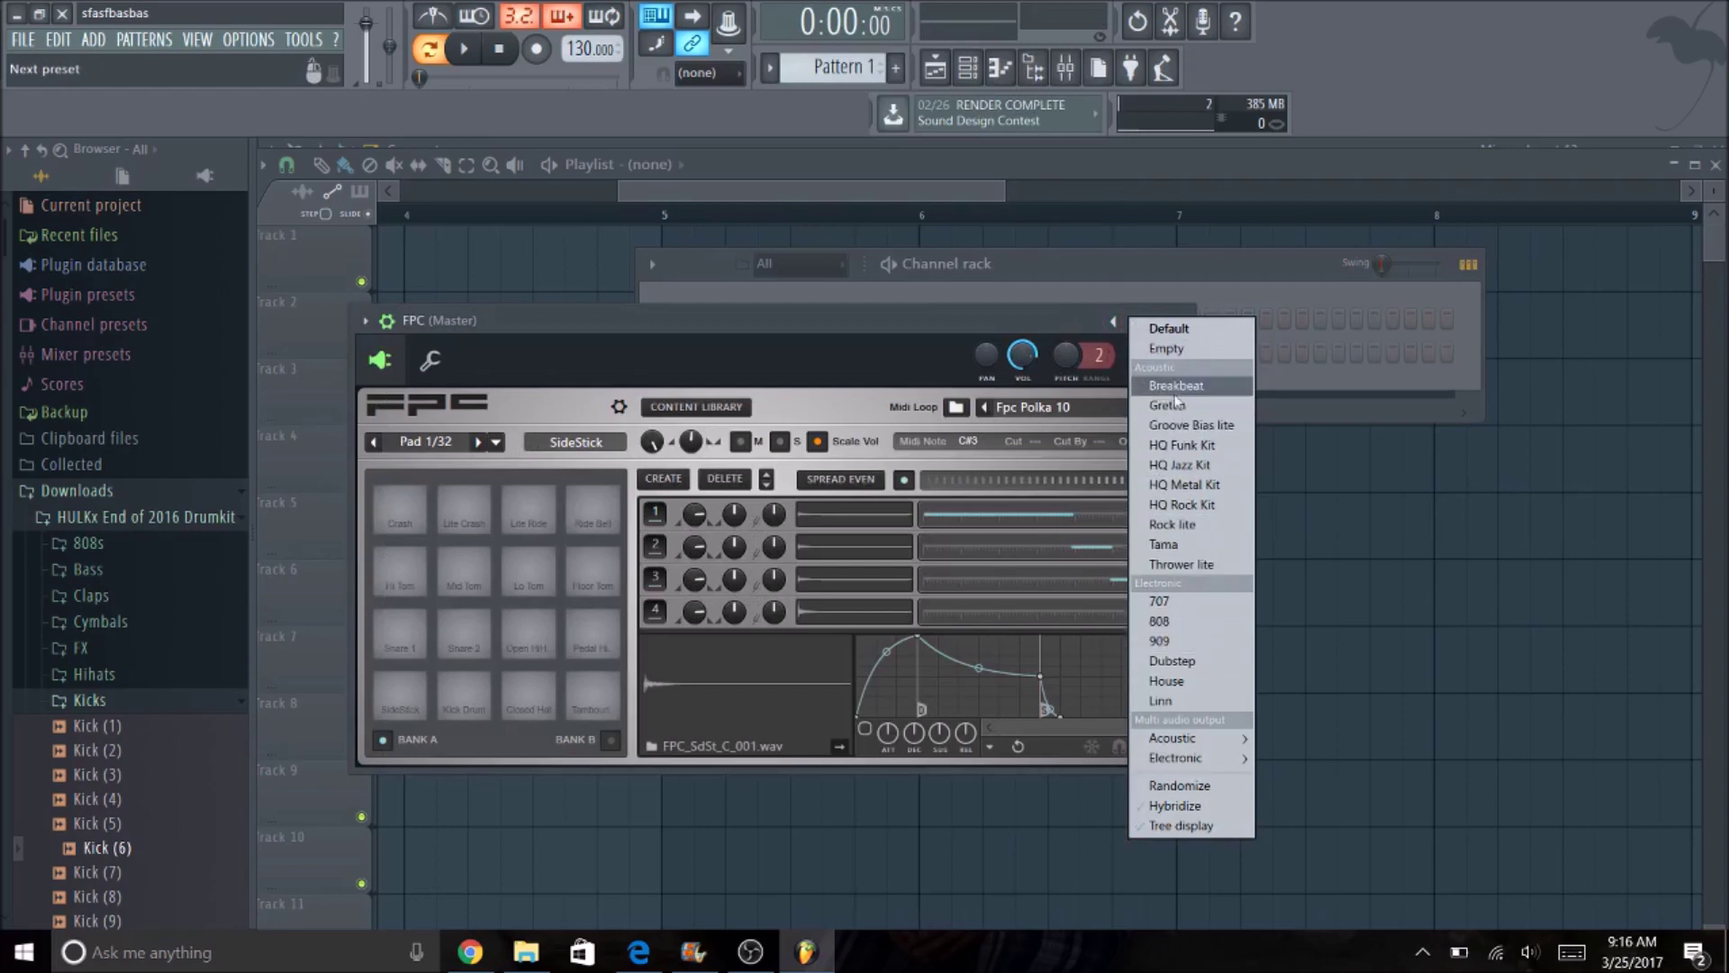
left_click(1166, 348)
Choose a note layout for the new FPC's pads, then preview the Kick (8) sample
left_click(496, 442)
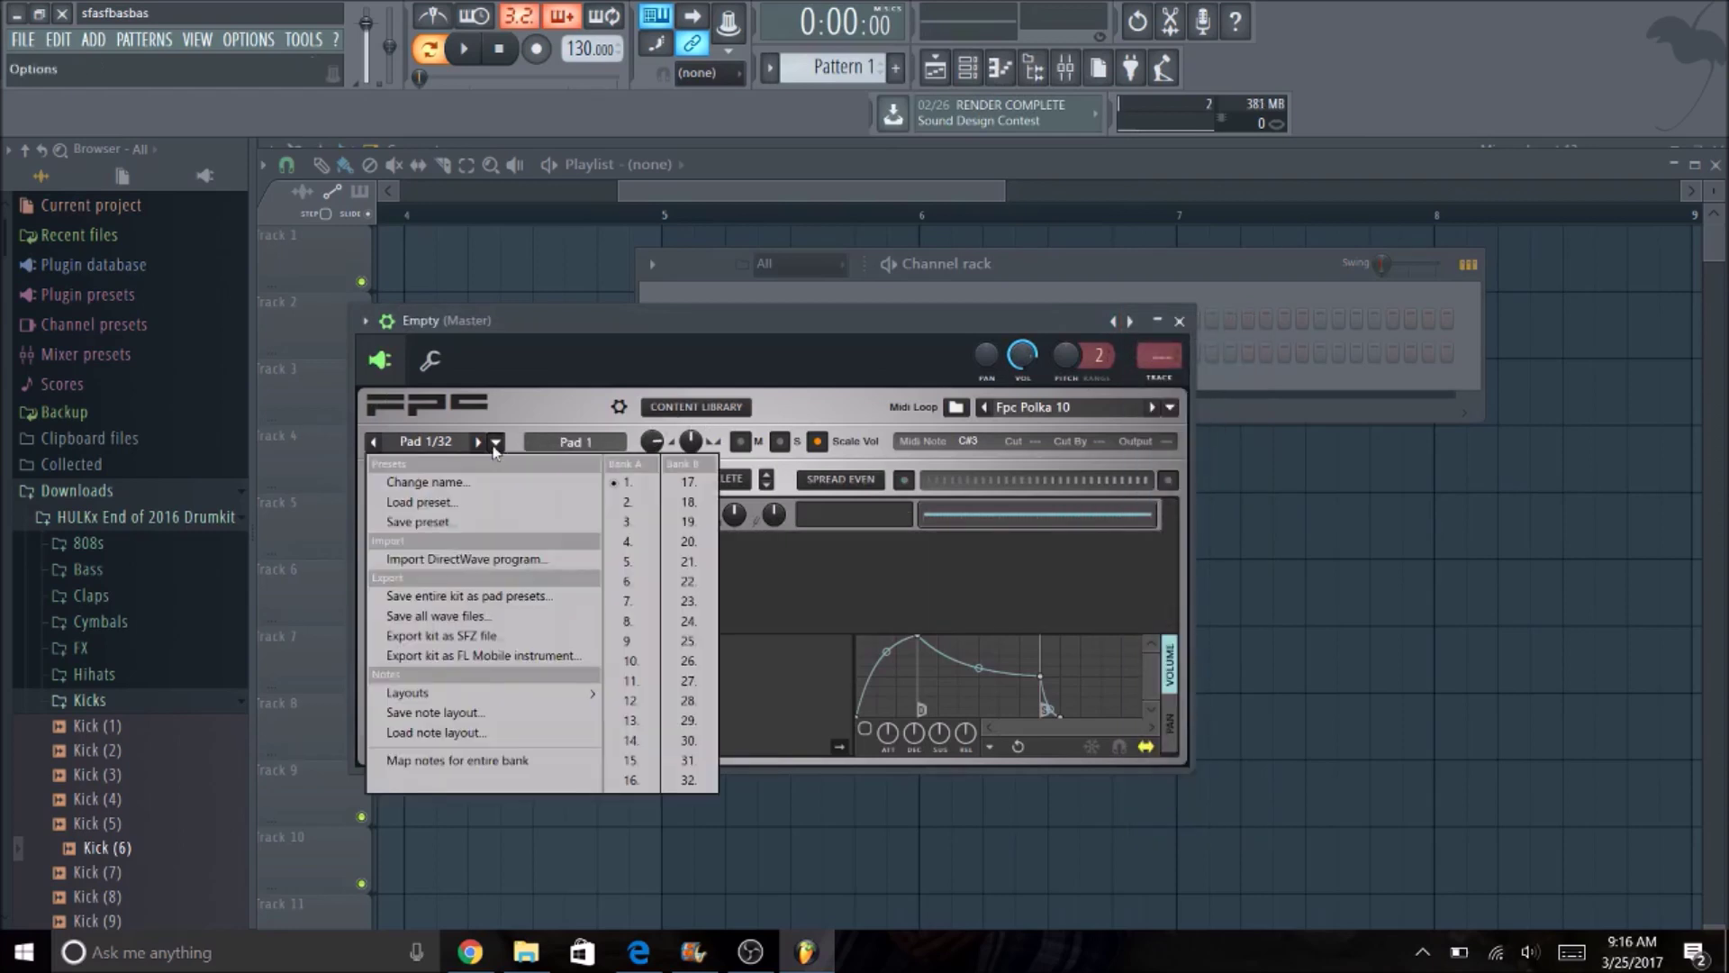
mouse_move(504, 694)
left_click(631, 734)
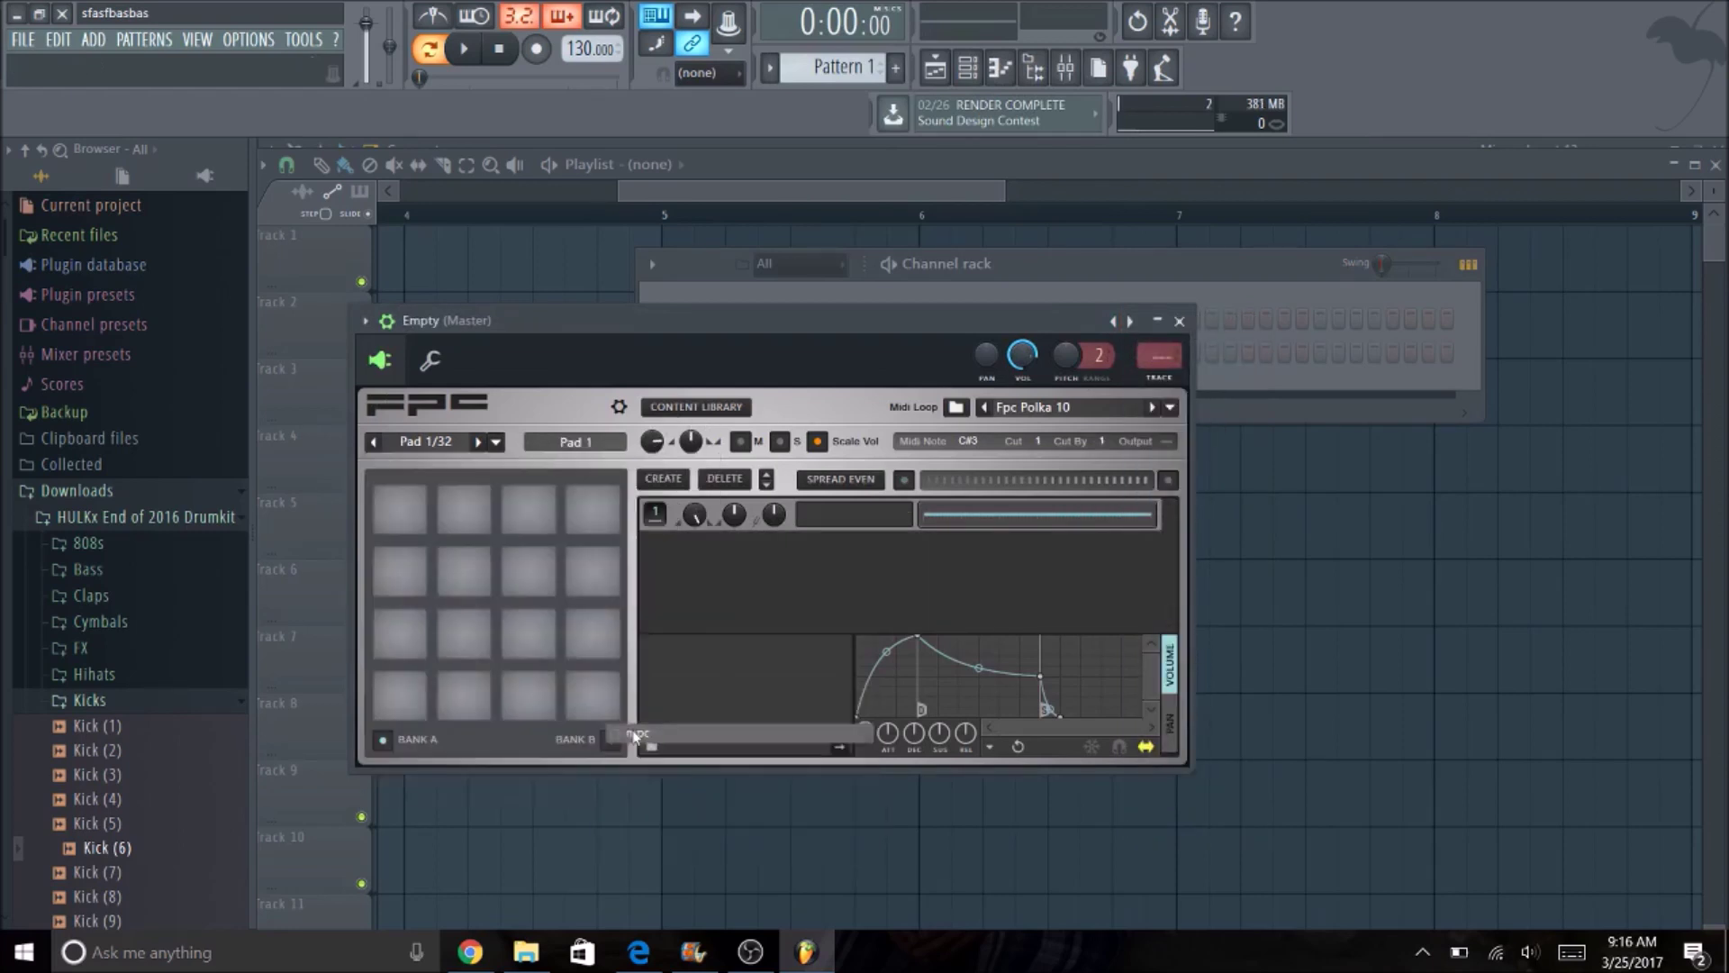
left_click_drag(740, 320, 959, 282)
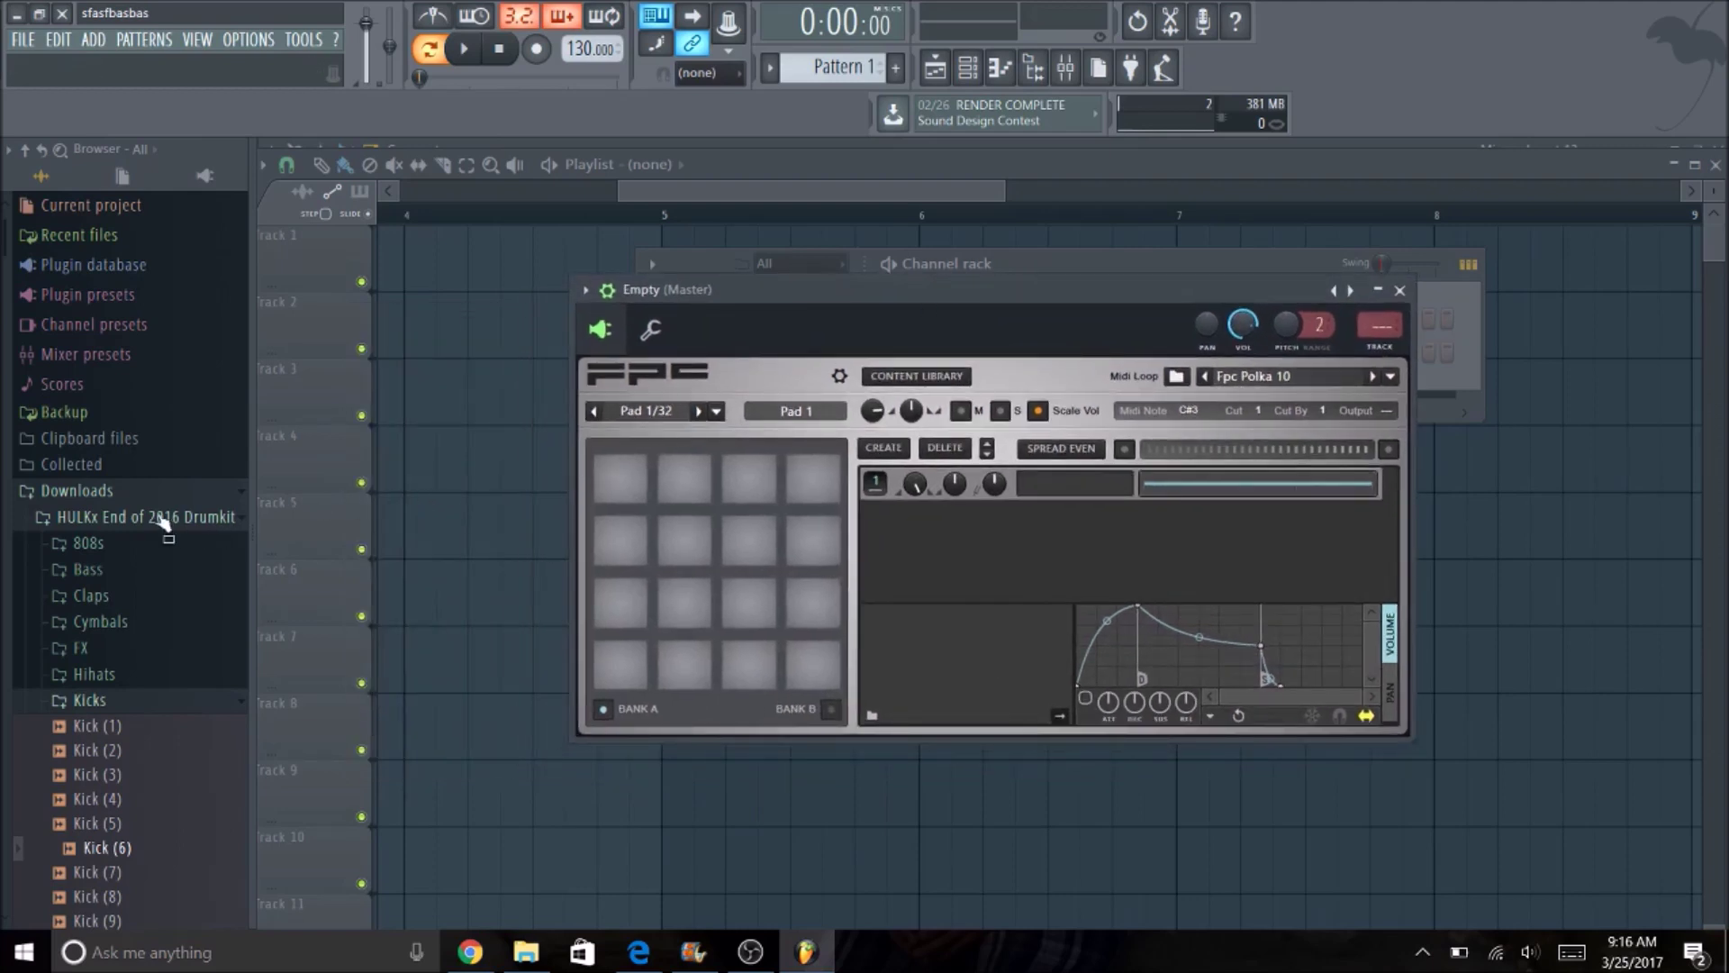
scroll(139, 757, "down", 4)
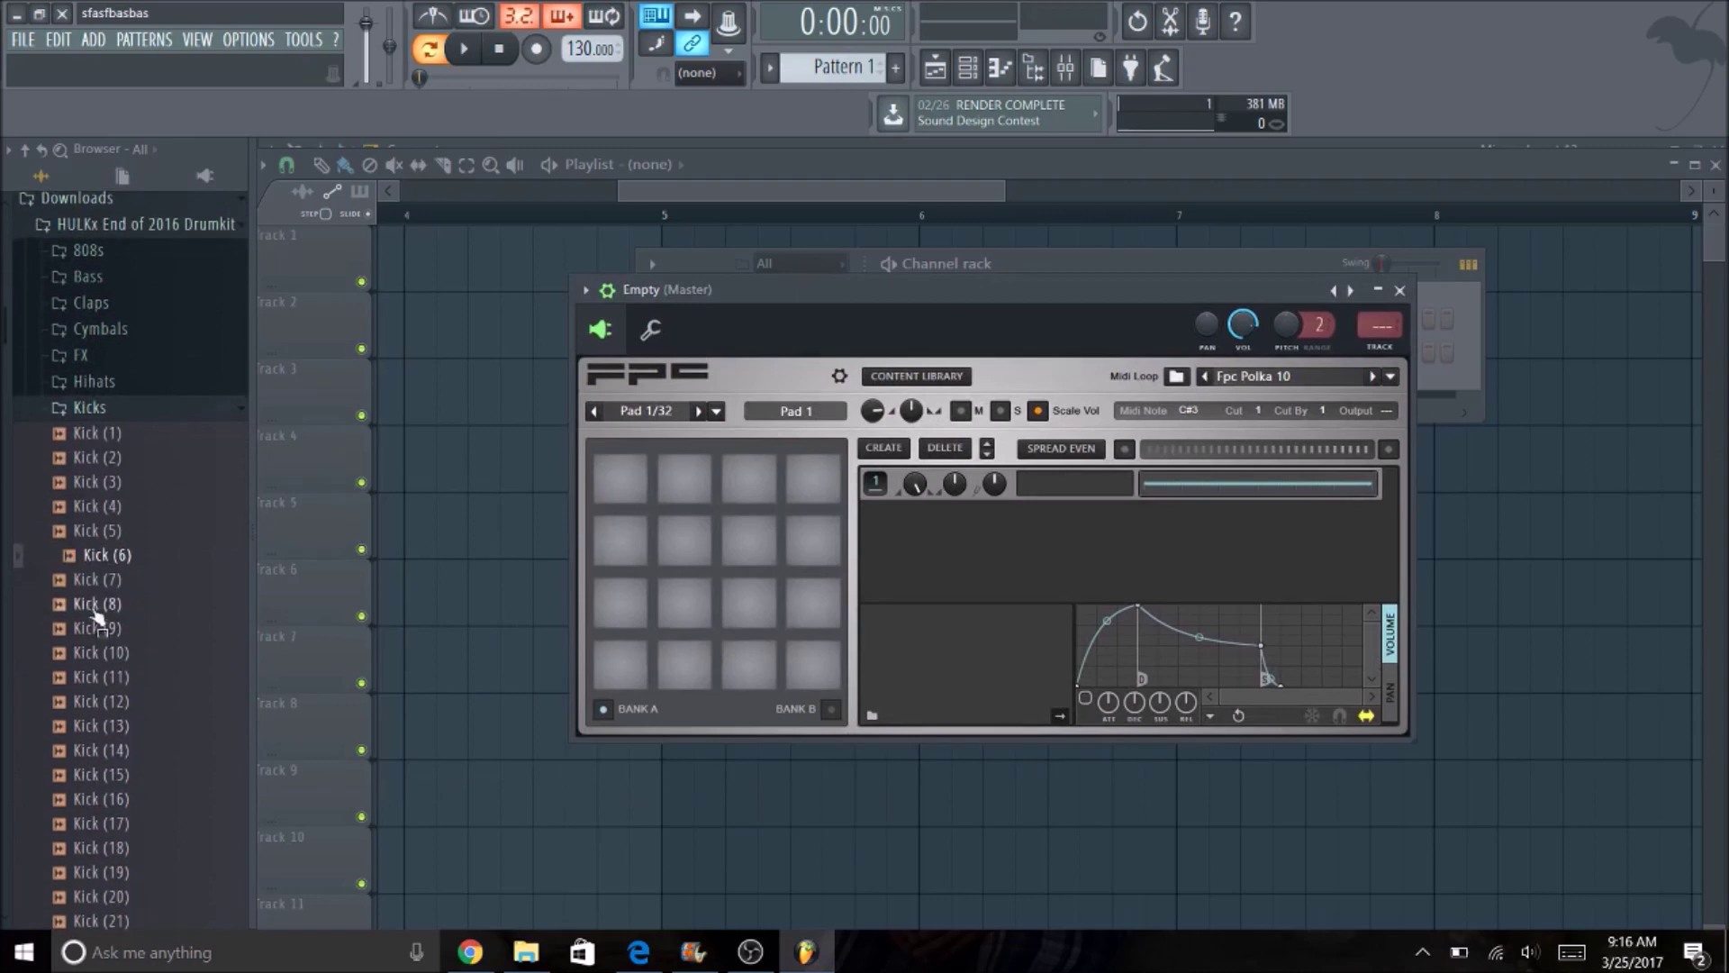
left_click(95, 611)
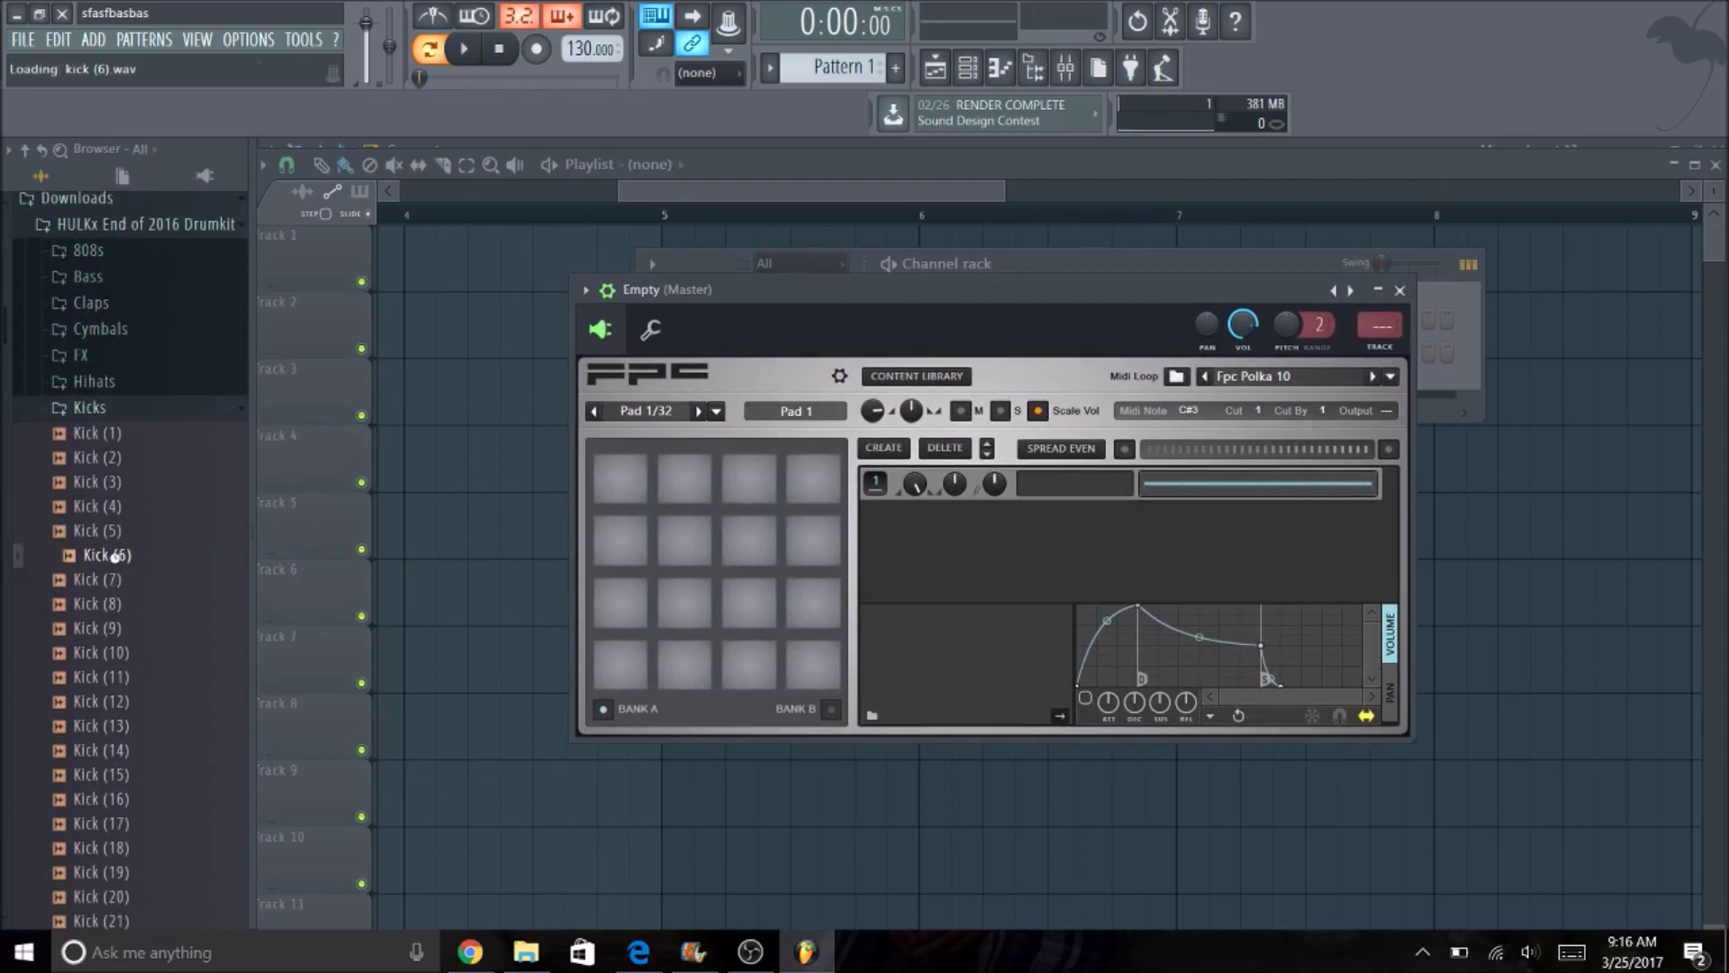
Preview and load Kick (9), HiHat (7) and Snare (7) onto FPC drum pads
left_click(106, 628)
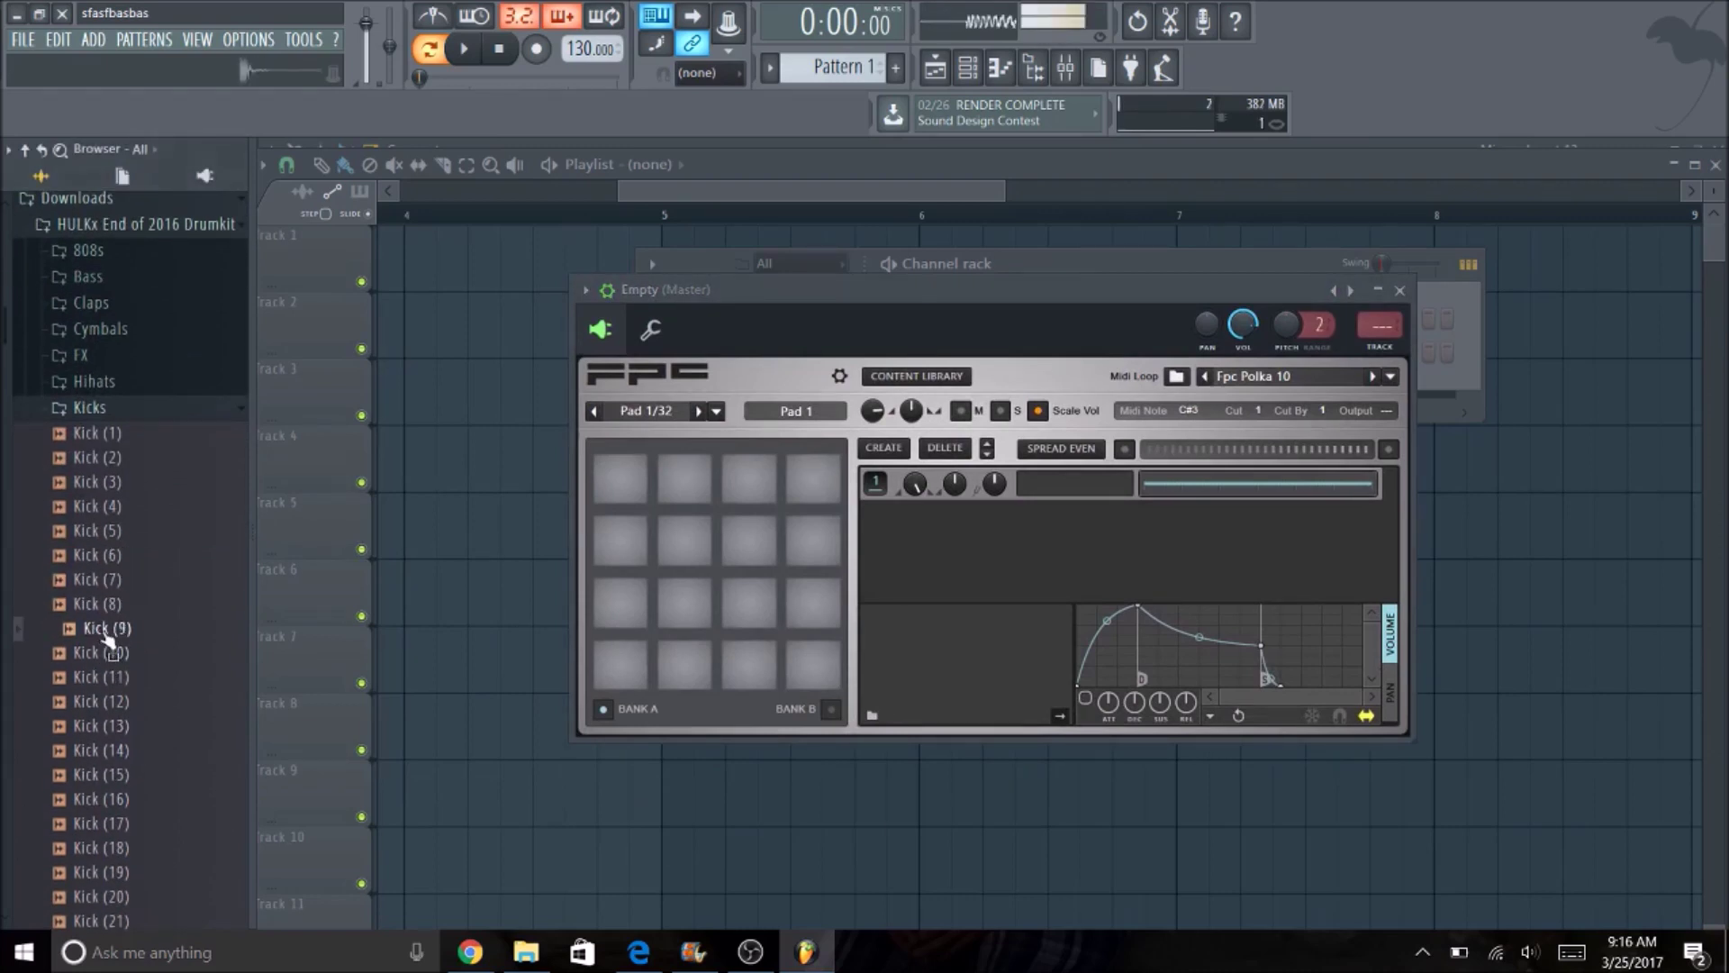
left_click_drag(106, 637, 617, 657)
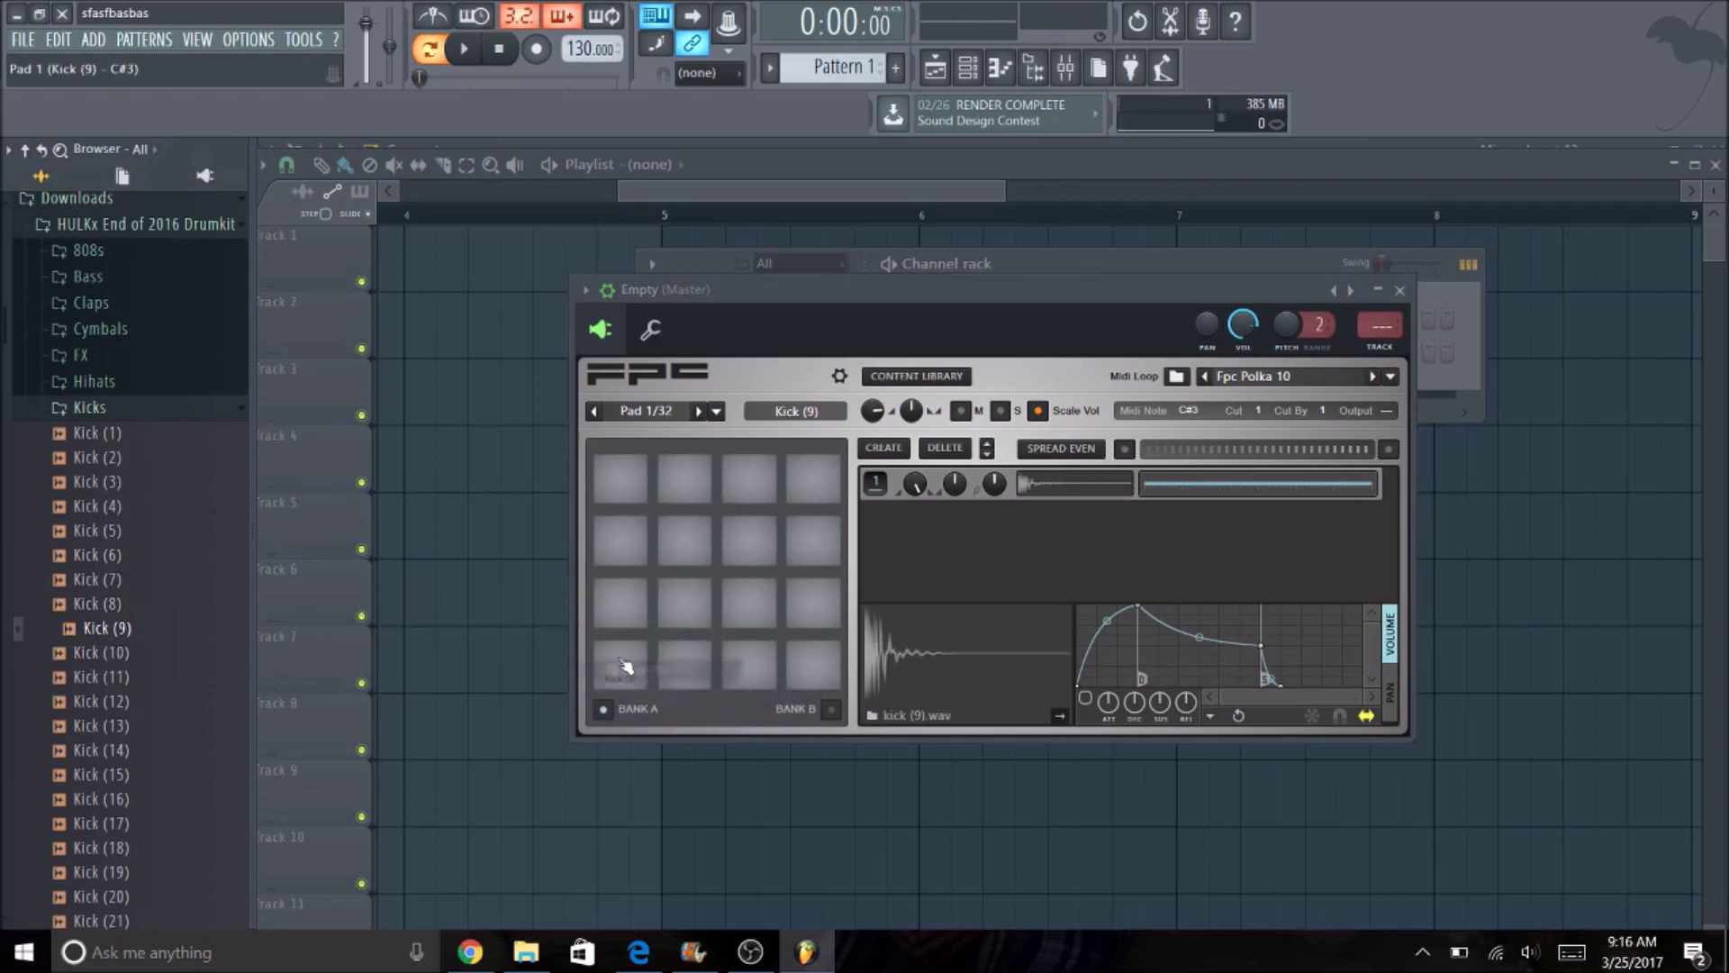
left_click(94, 381)
left_click(120, 403)
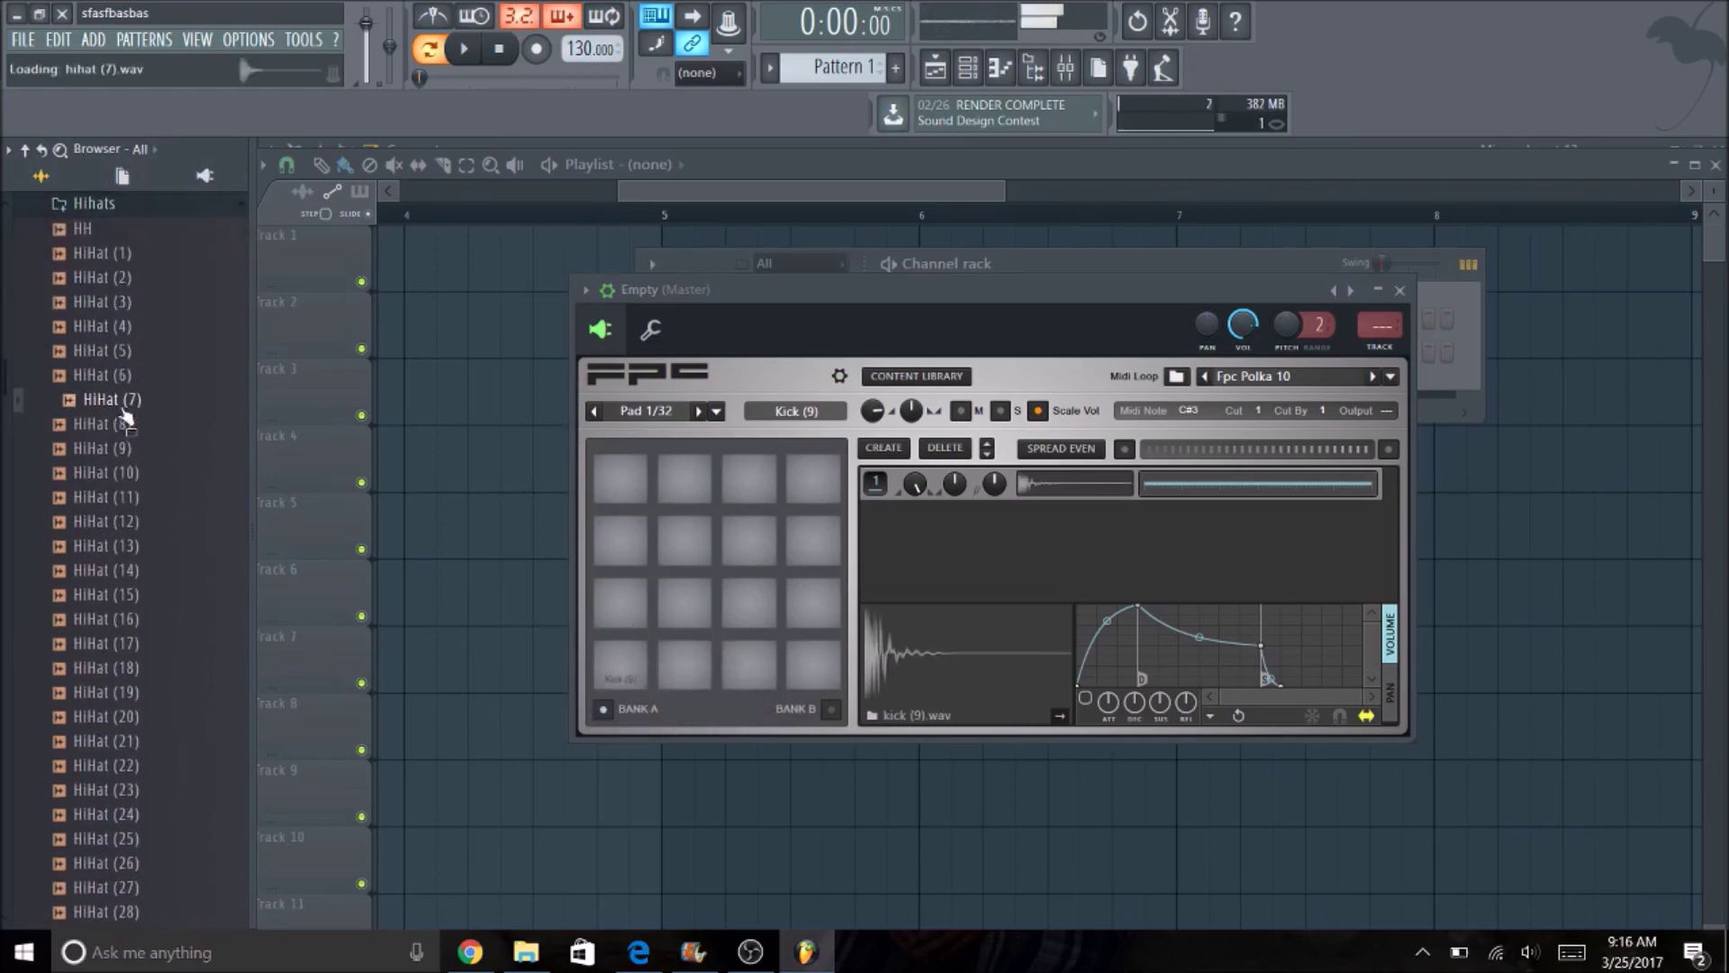
left_click_drag(126, 416, 590, 613)
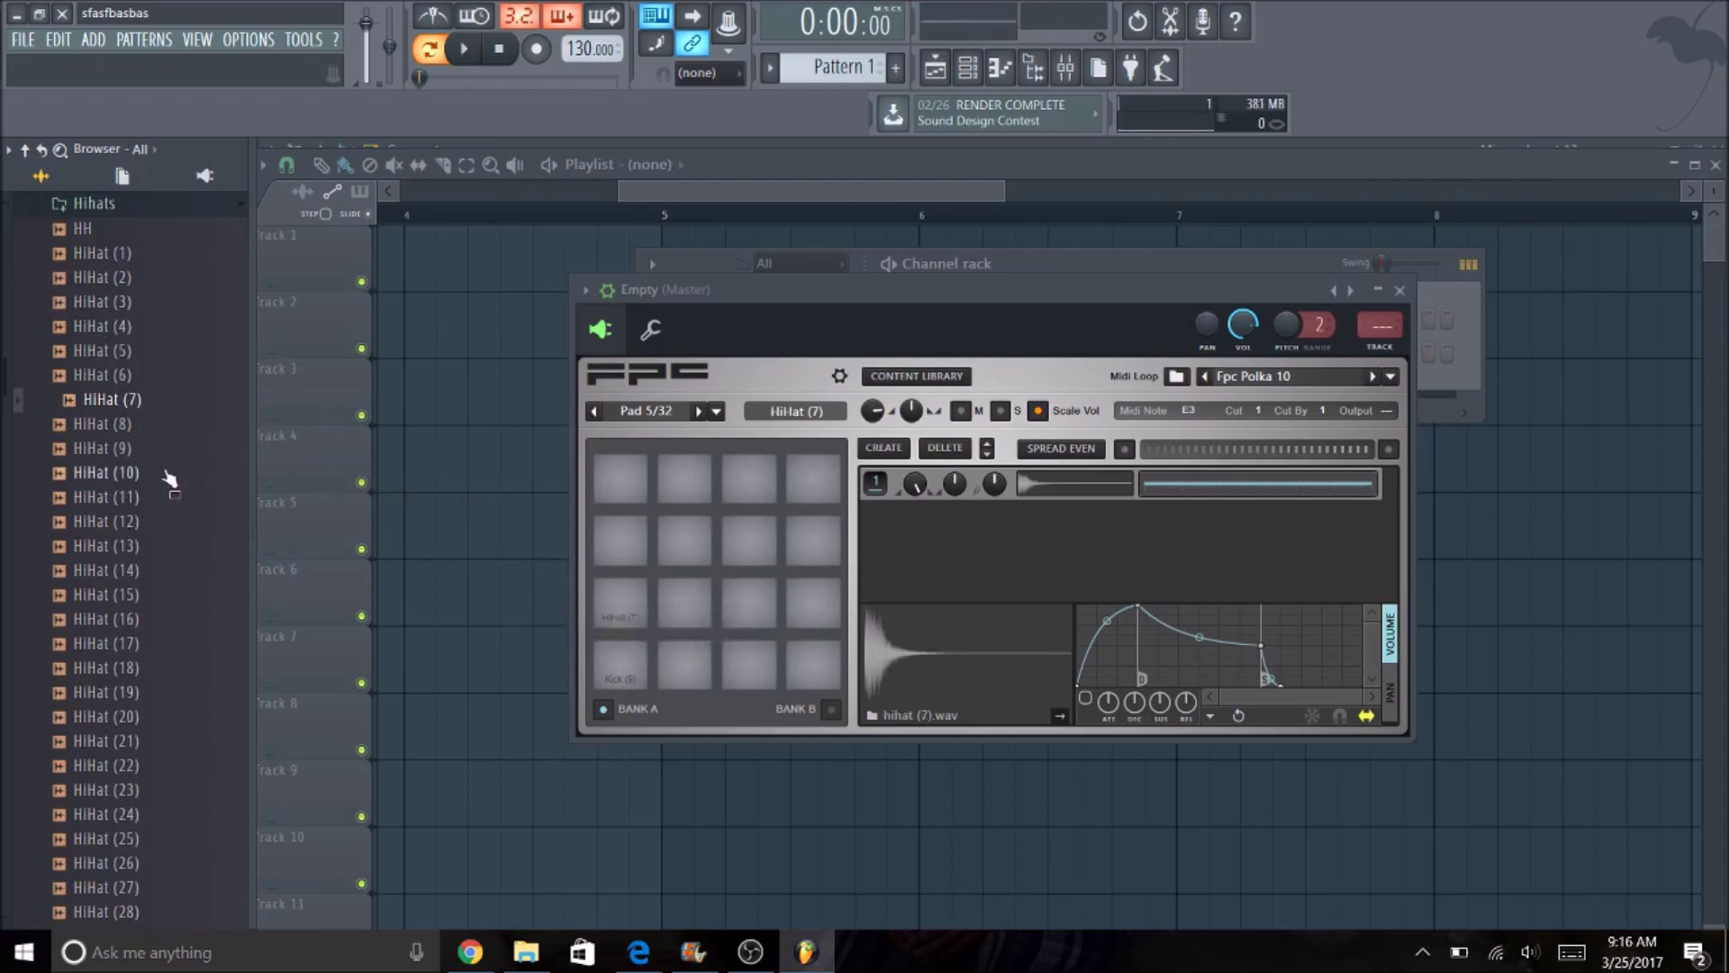
left_click(146, 207)
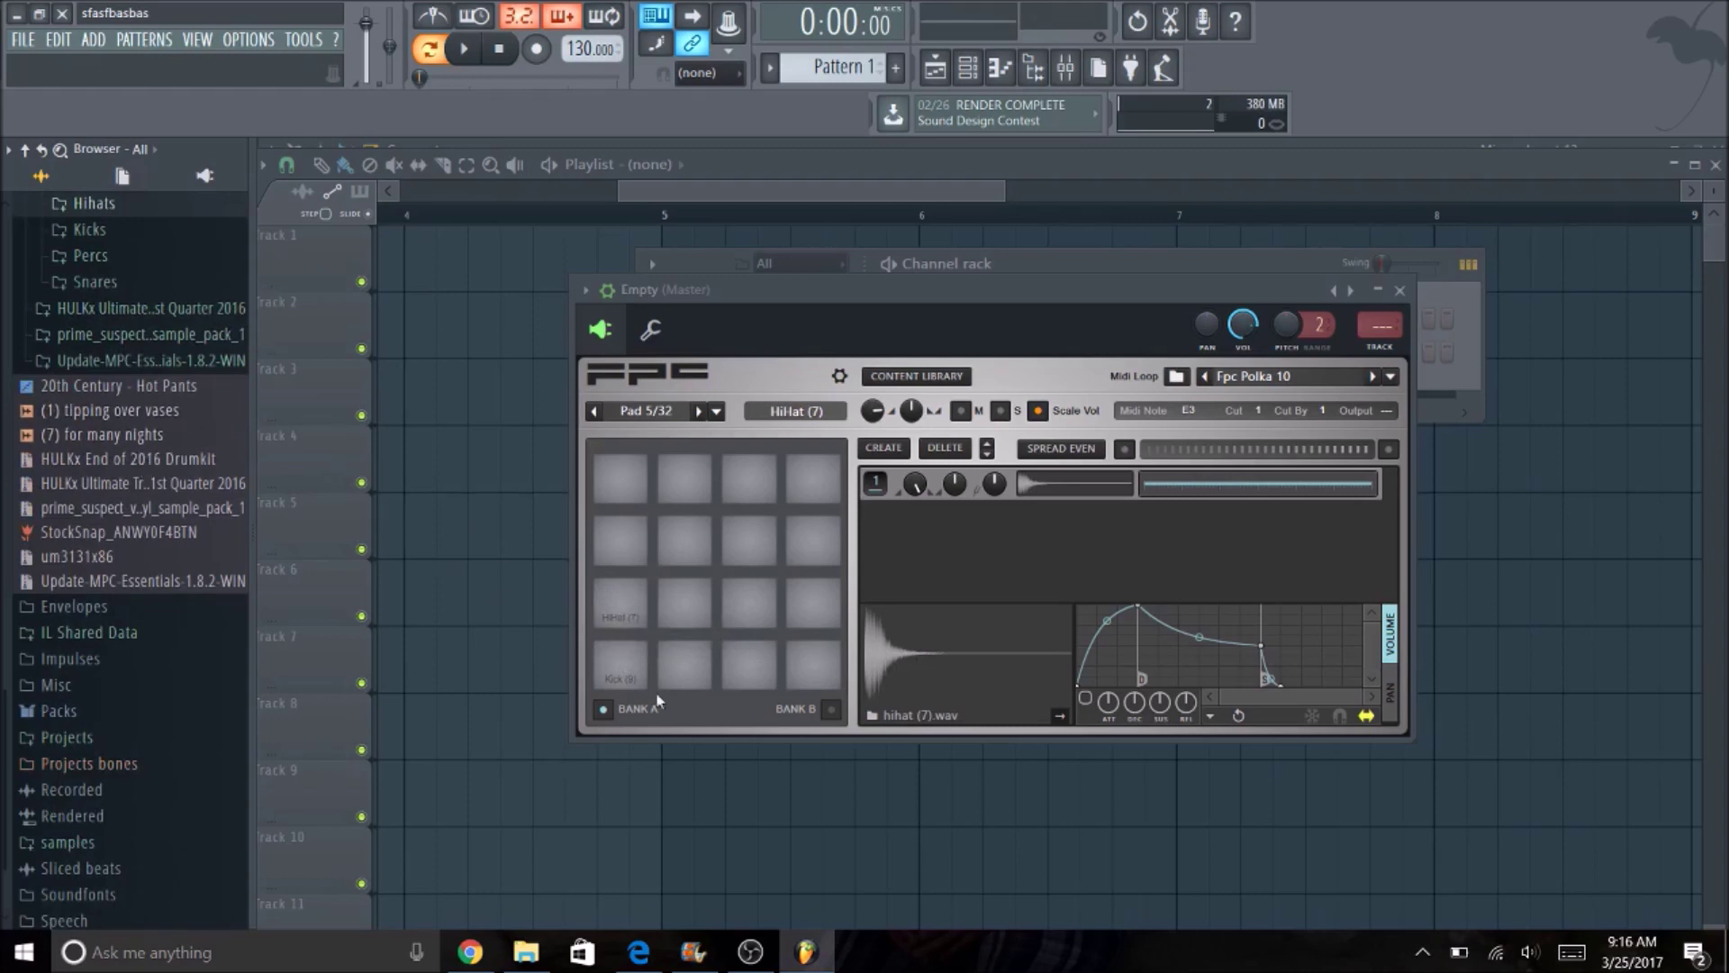
left_click(108, 282)
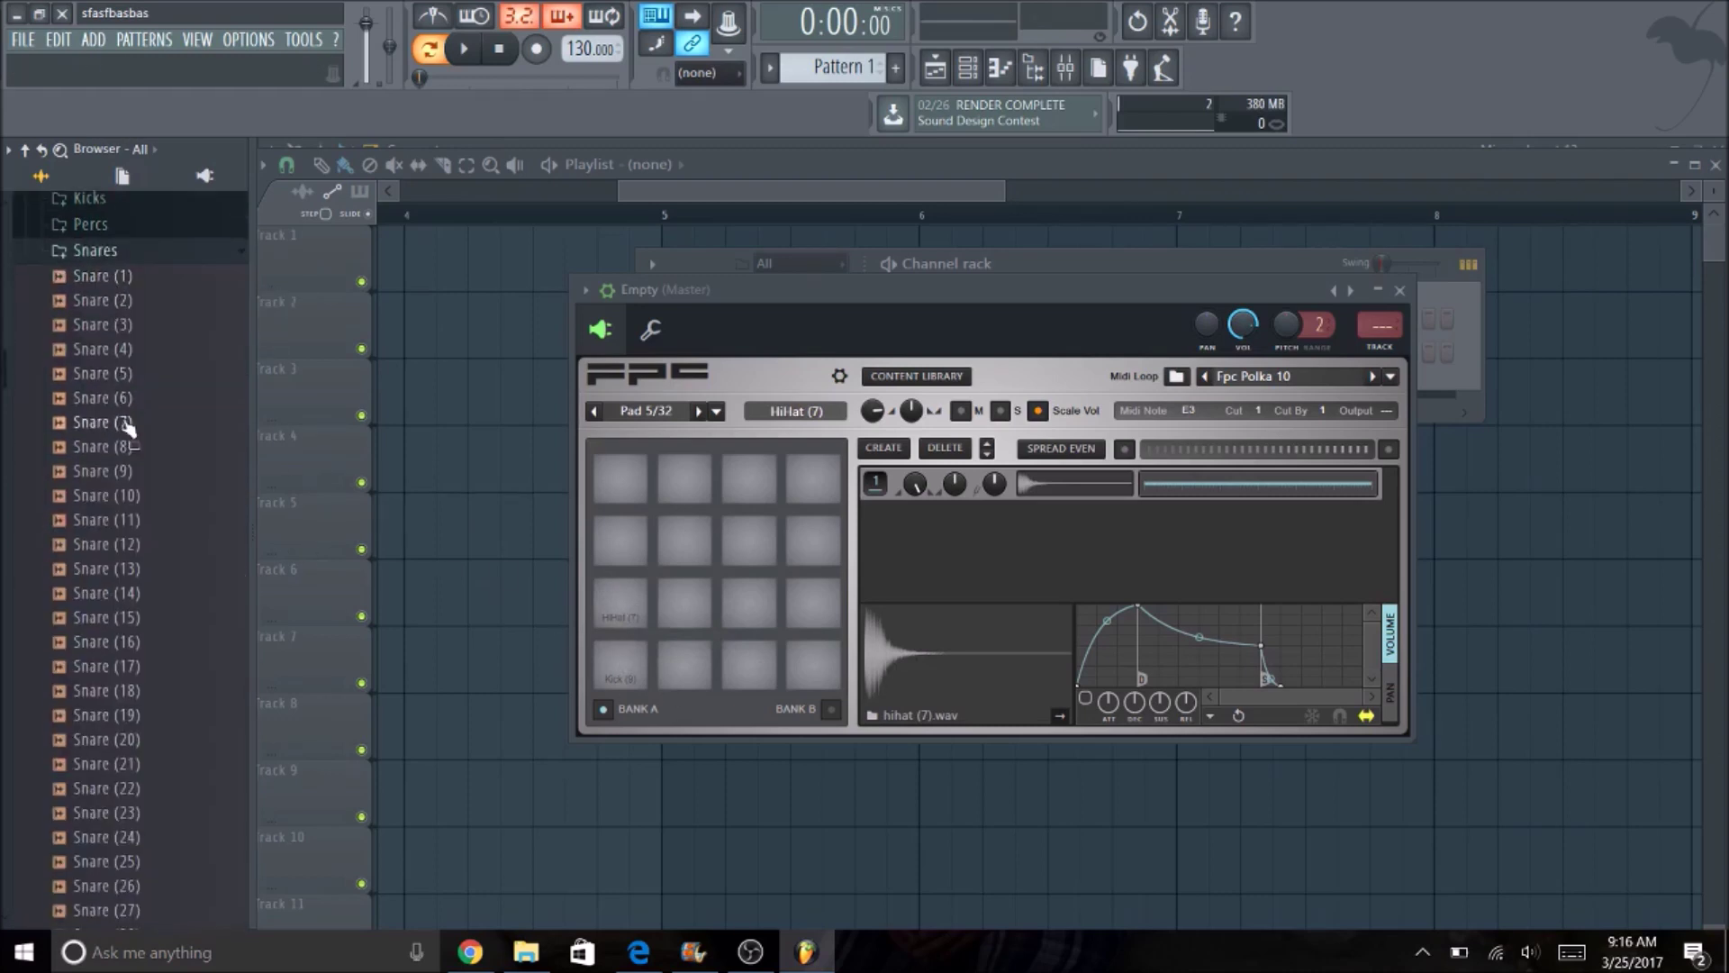
left_click_drag(119, 423, 688, 661)
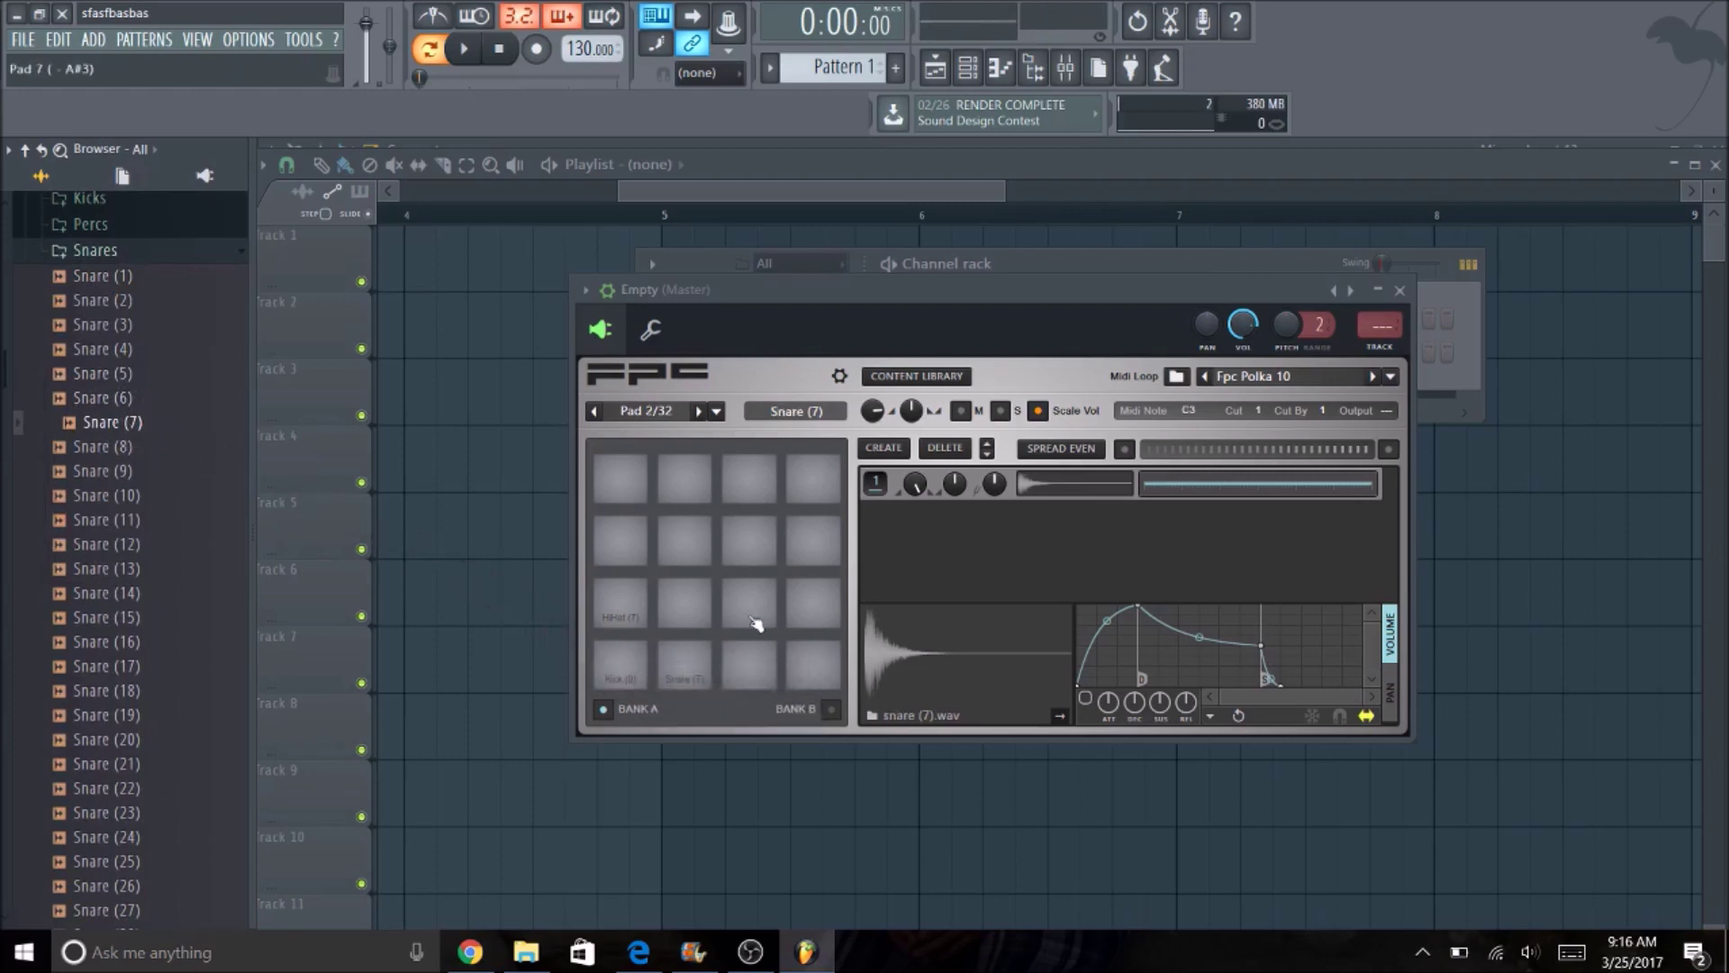
Audition the kick and snare pads with the S and Z keys
key("s")
key("s")
key("z")
key("s")
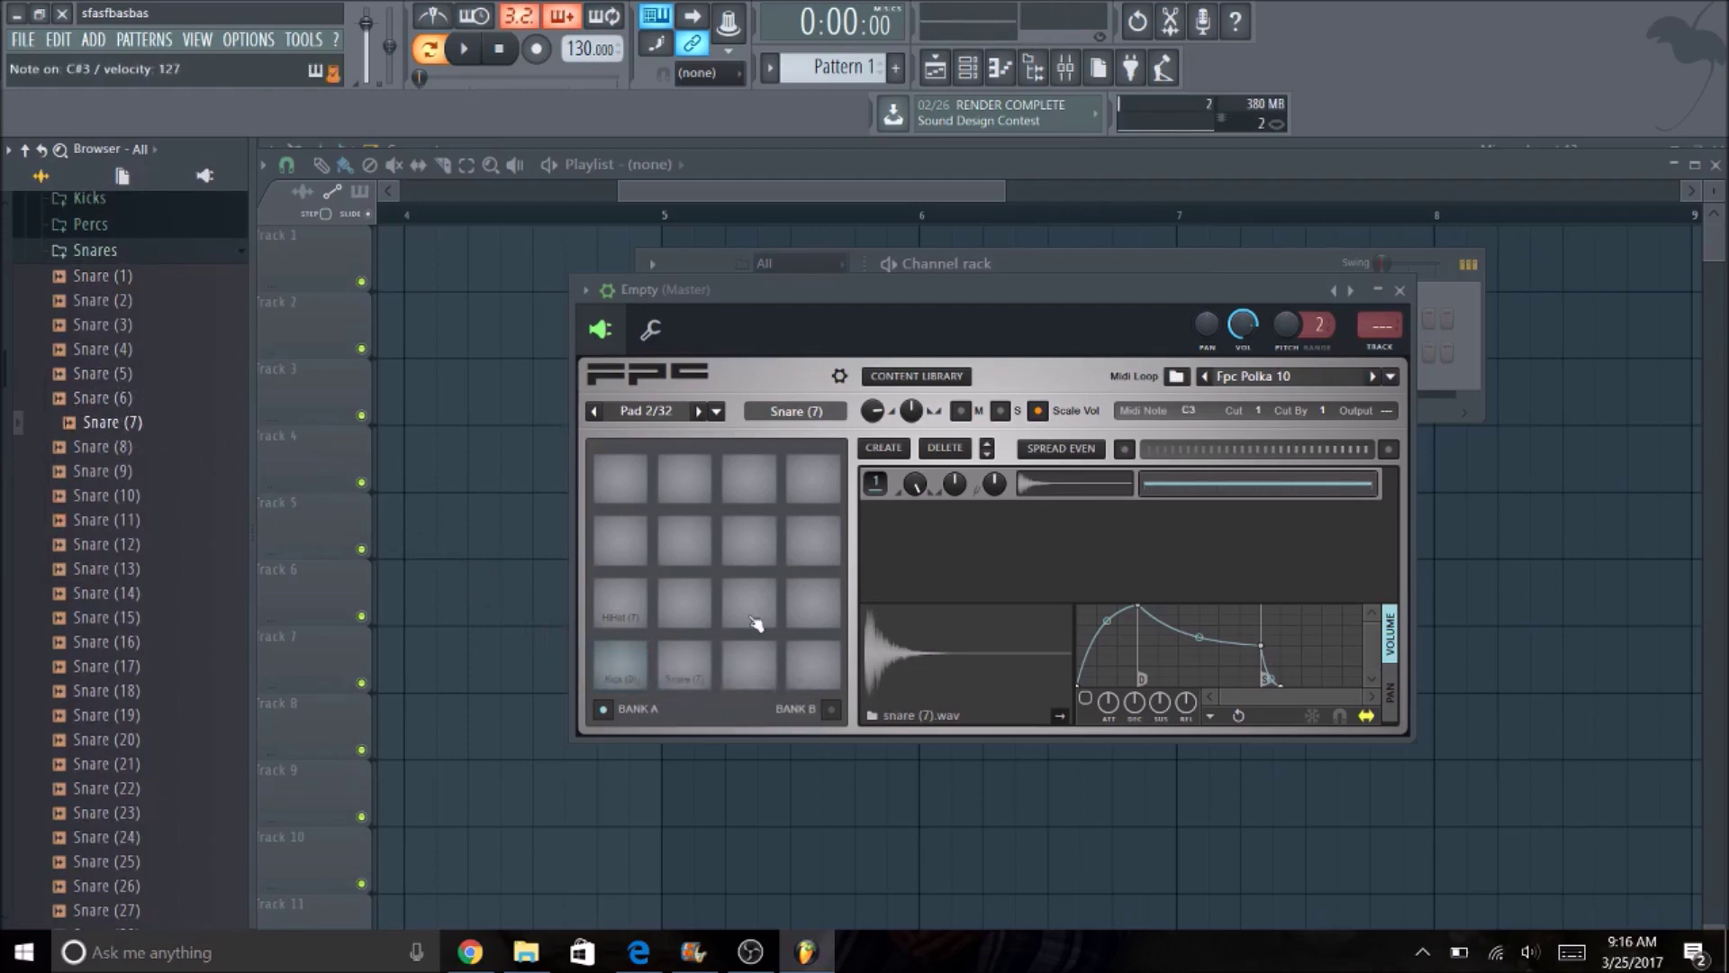
key("z")
key("s")
key("z")
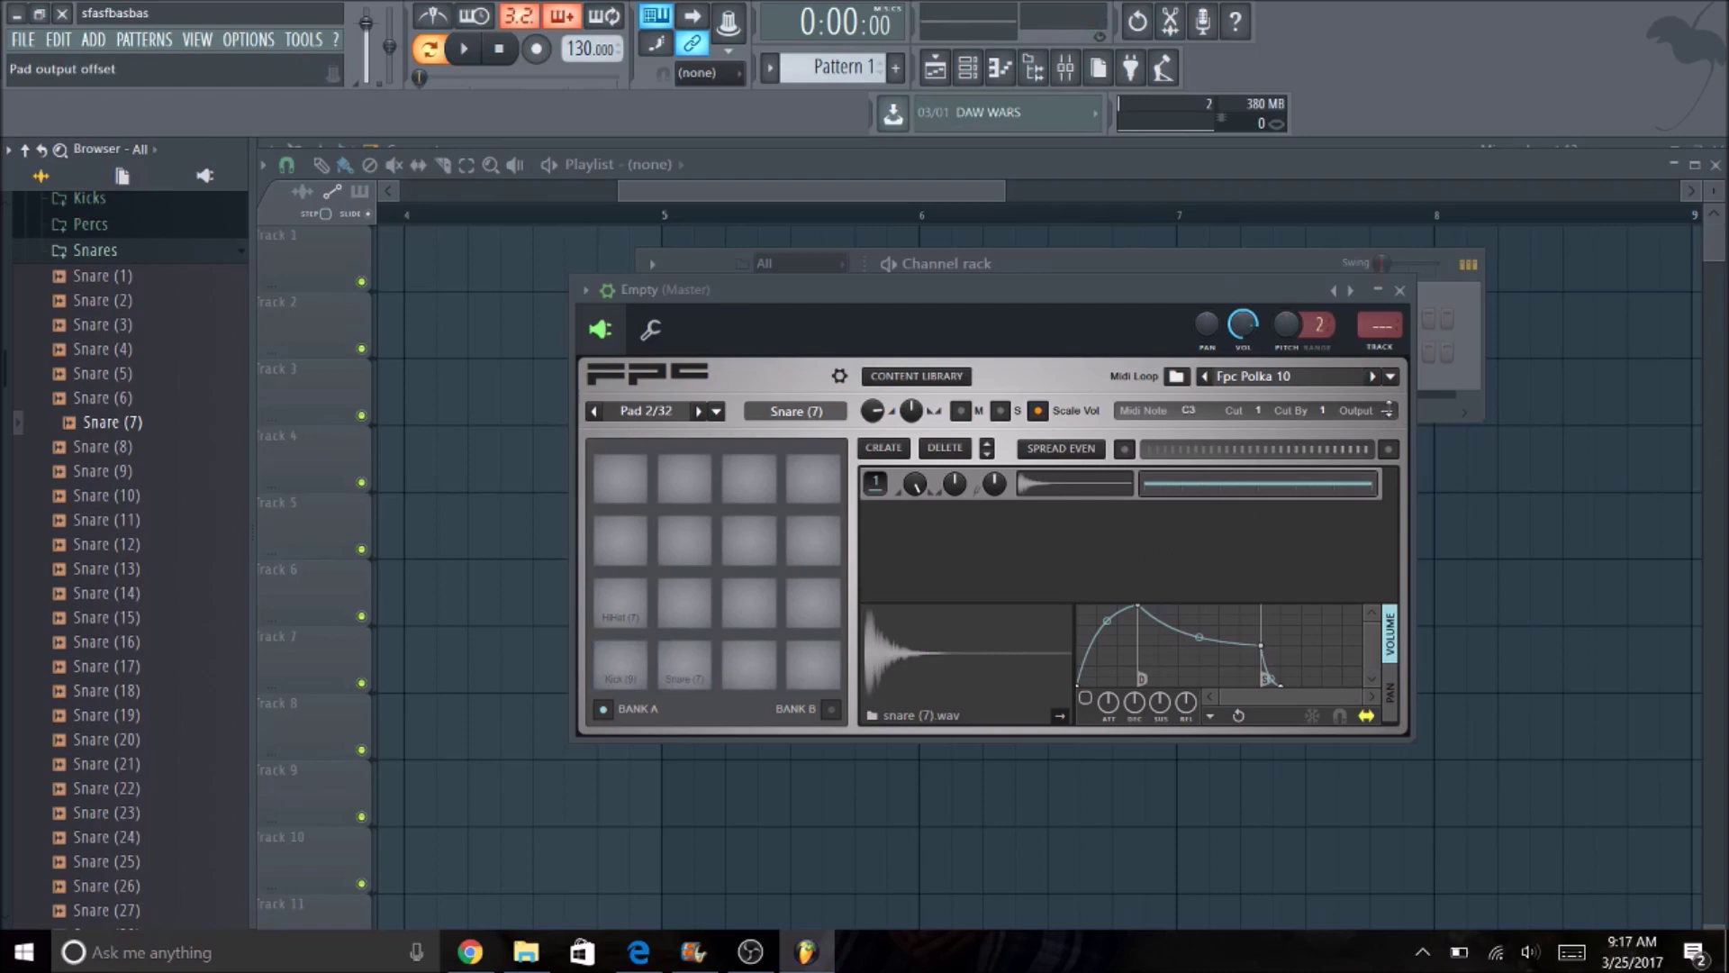
Play the kick and snare pads, then route the FPC channel to mixer Insert 1
left_click(619, 664)
left_click(684, 664)
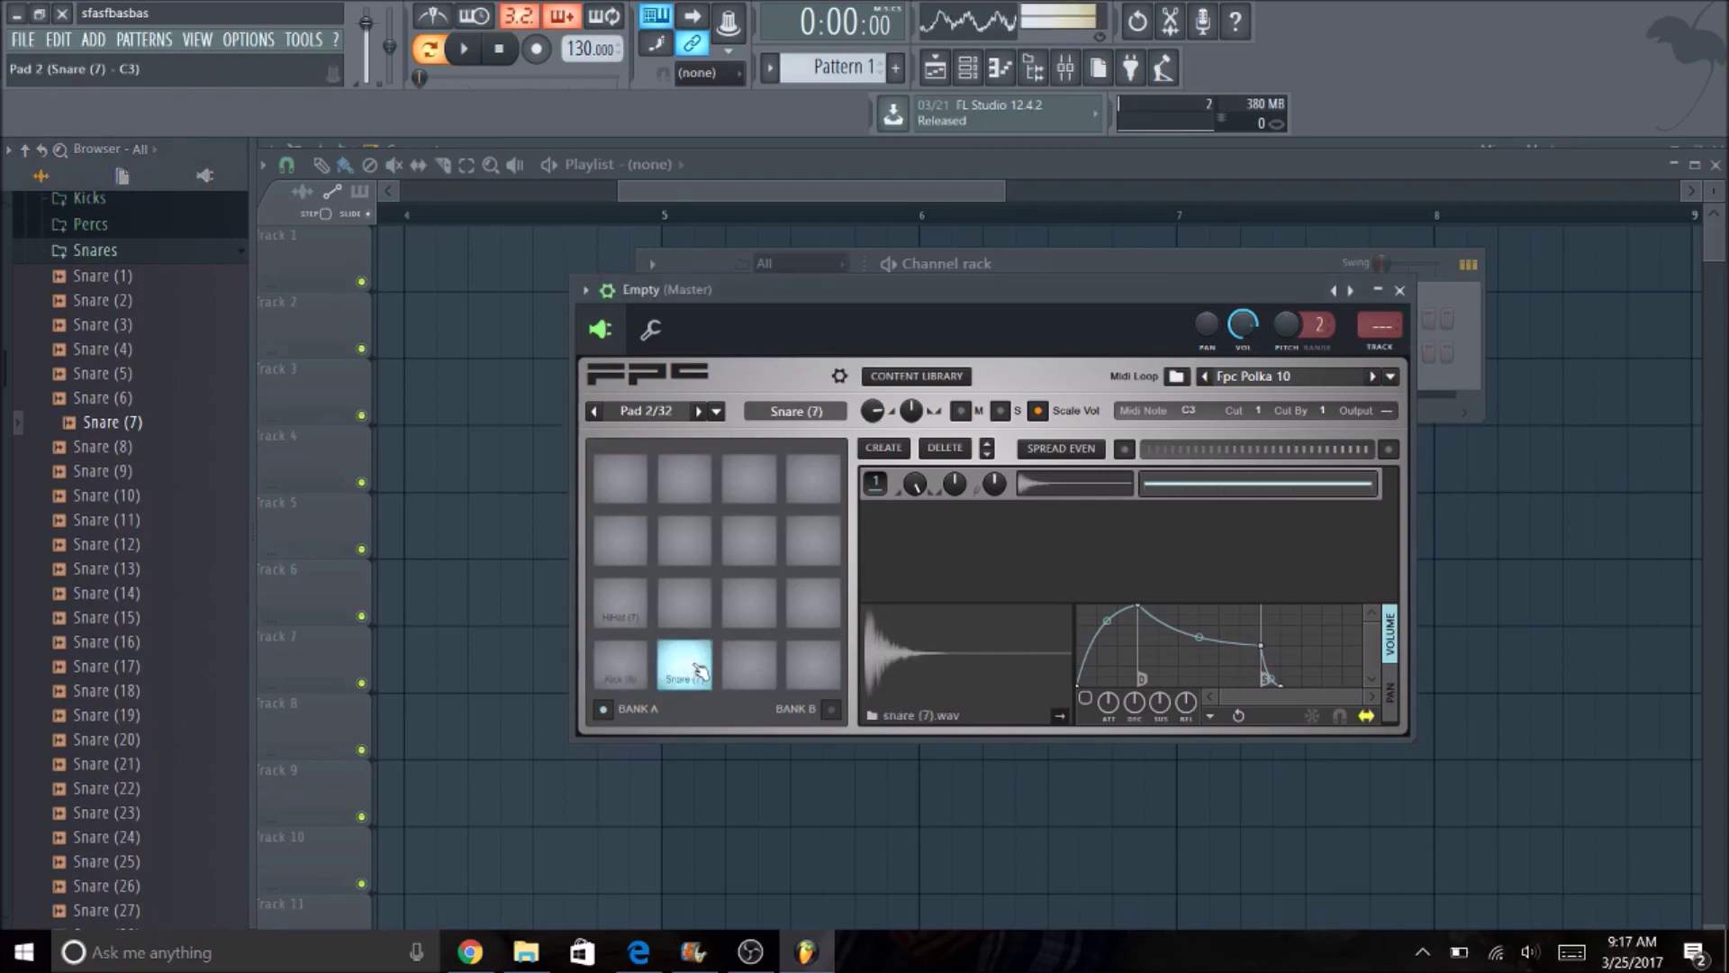
left_click(641, 612)
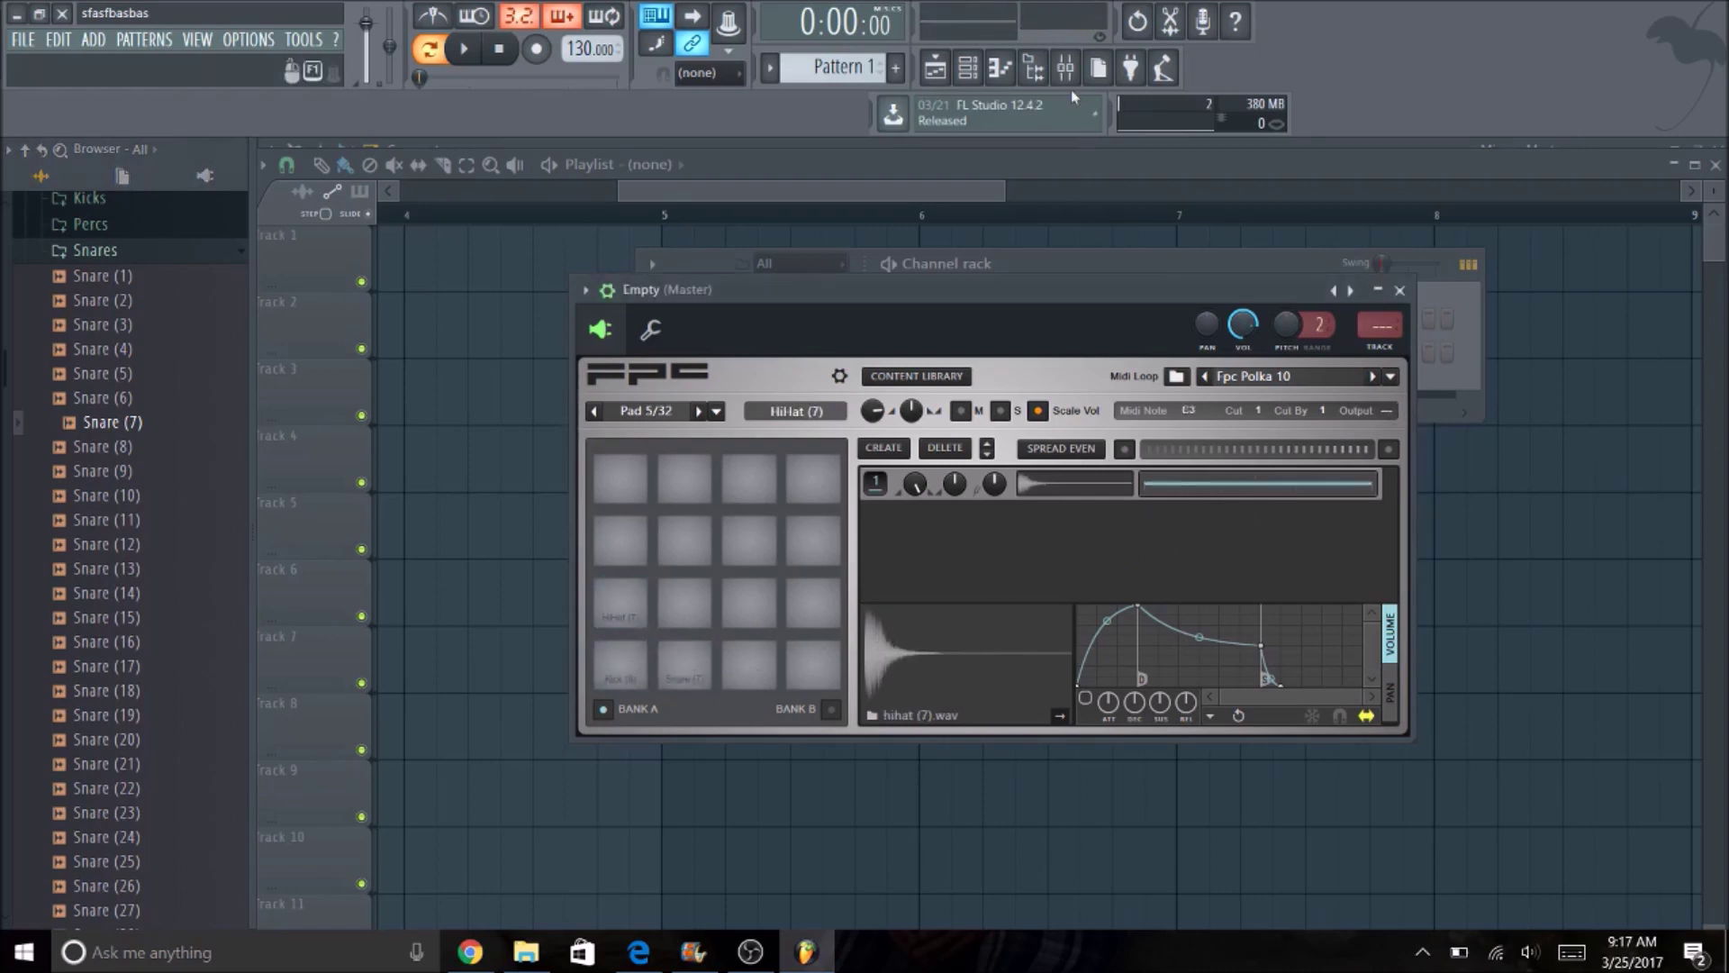
left_click(1147, 258)
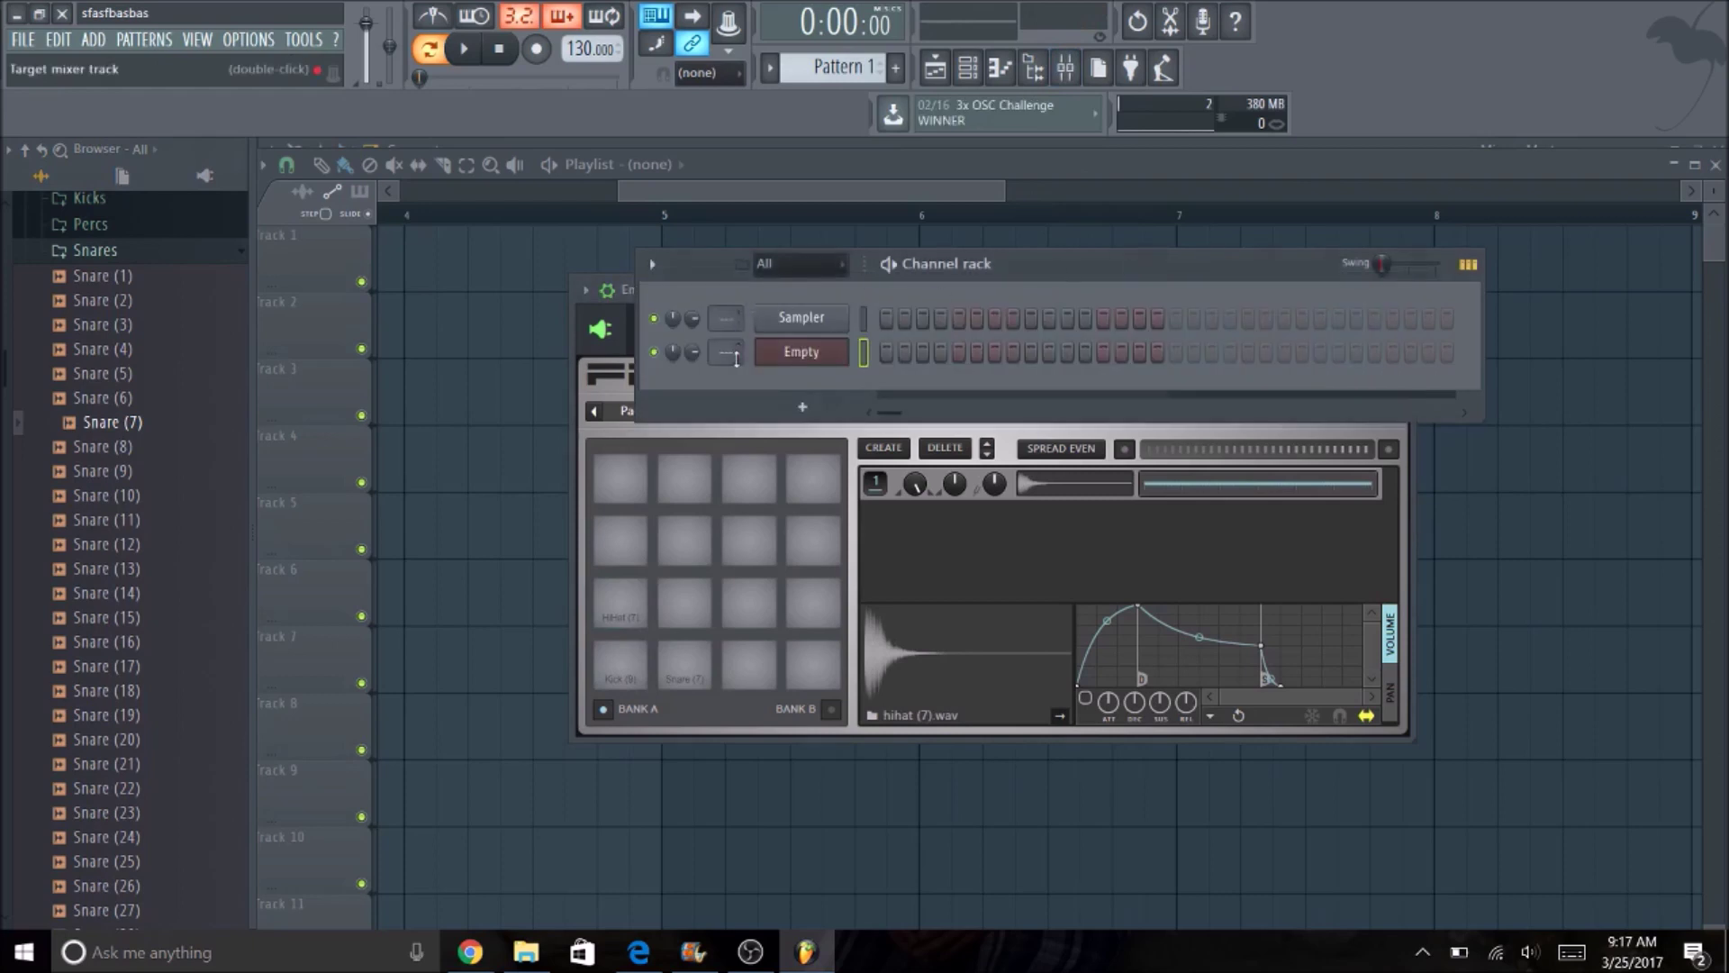
left_click_drag(730, 352, 730, 353)
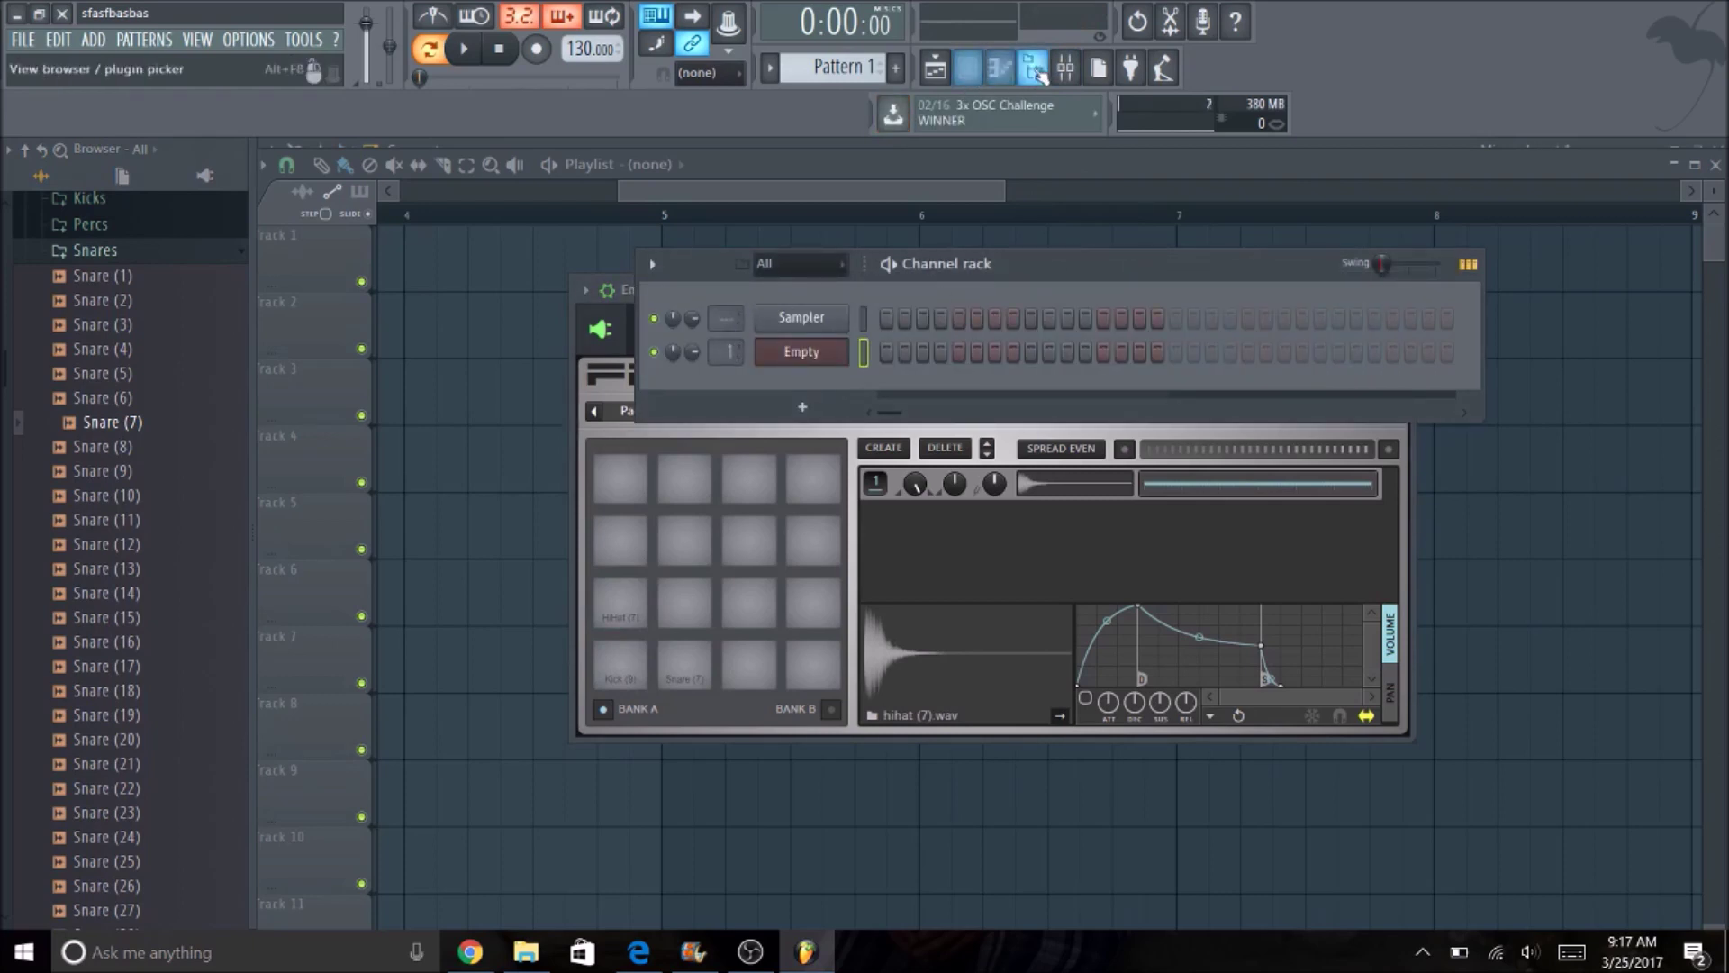
Check the mixer, then reopen the FPC kit and play the Kick (9) and Snare (7) pads
left_click(1065, 69)
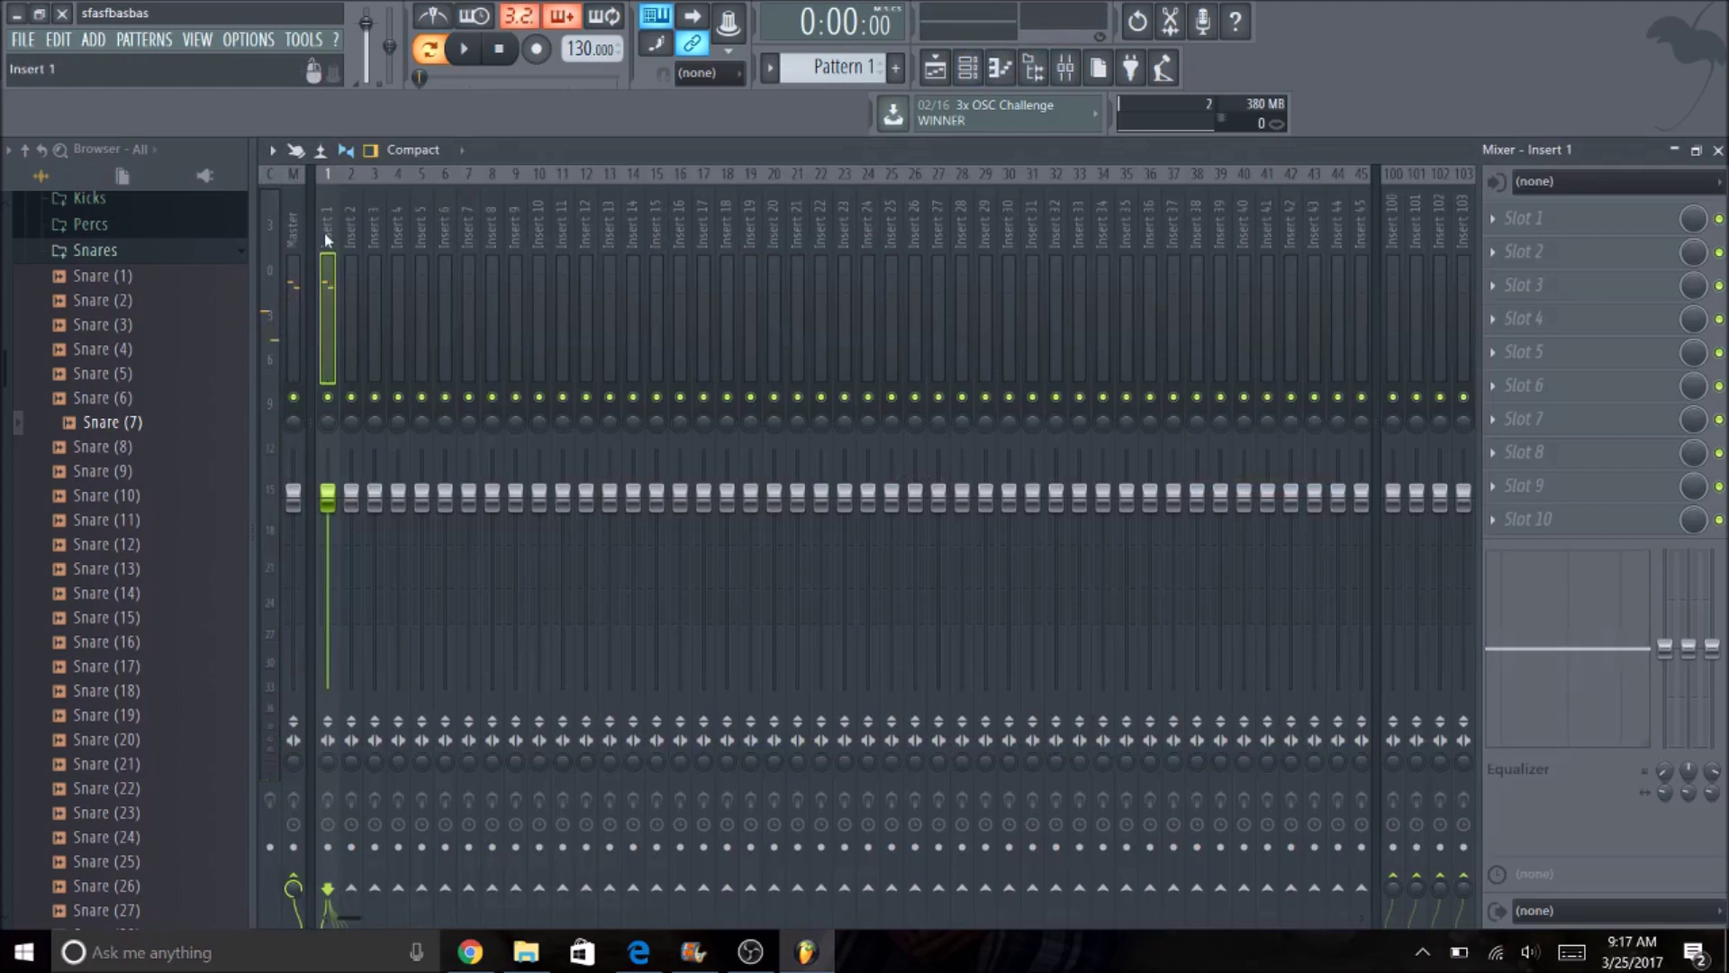
left_click(967, 67)
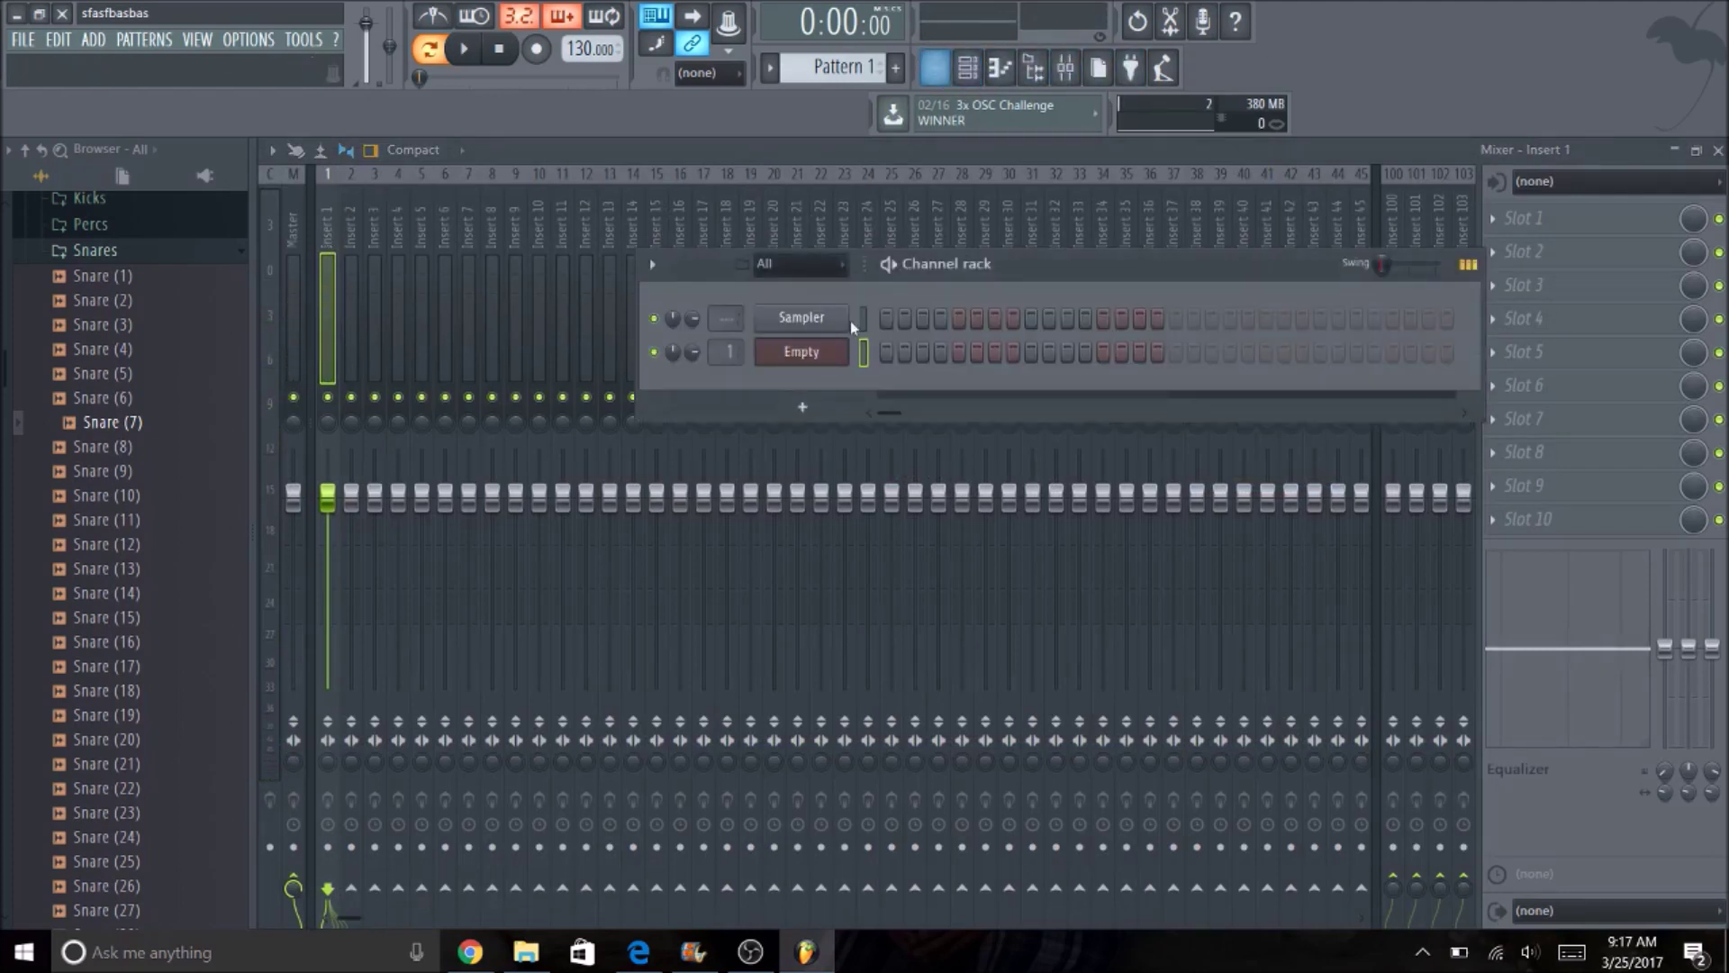
left_click(836, 350)
left_click(619, 671)
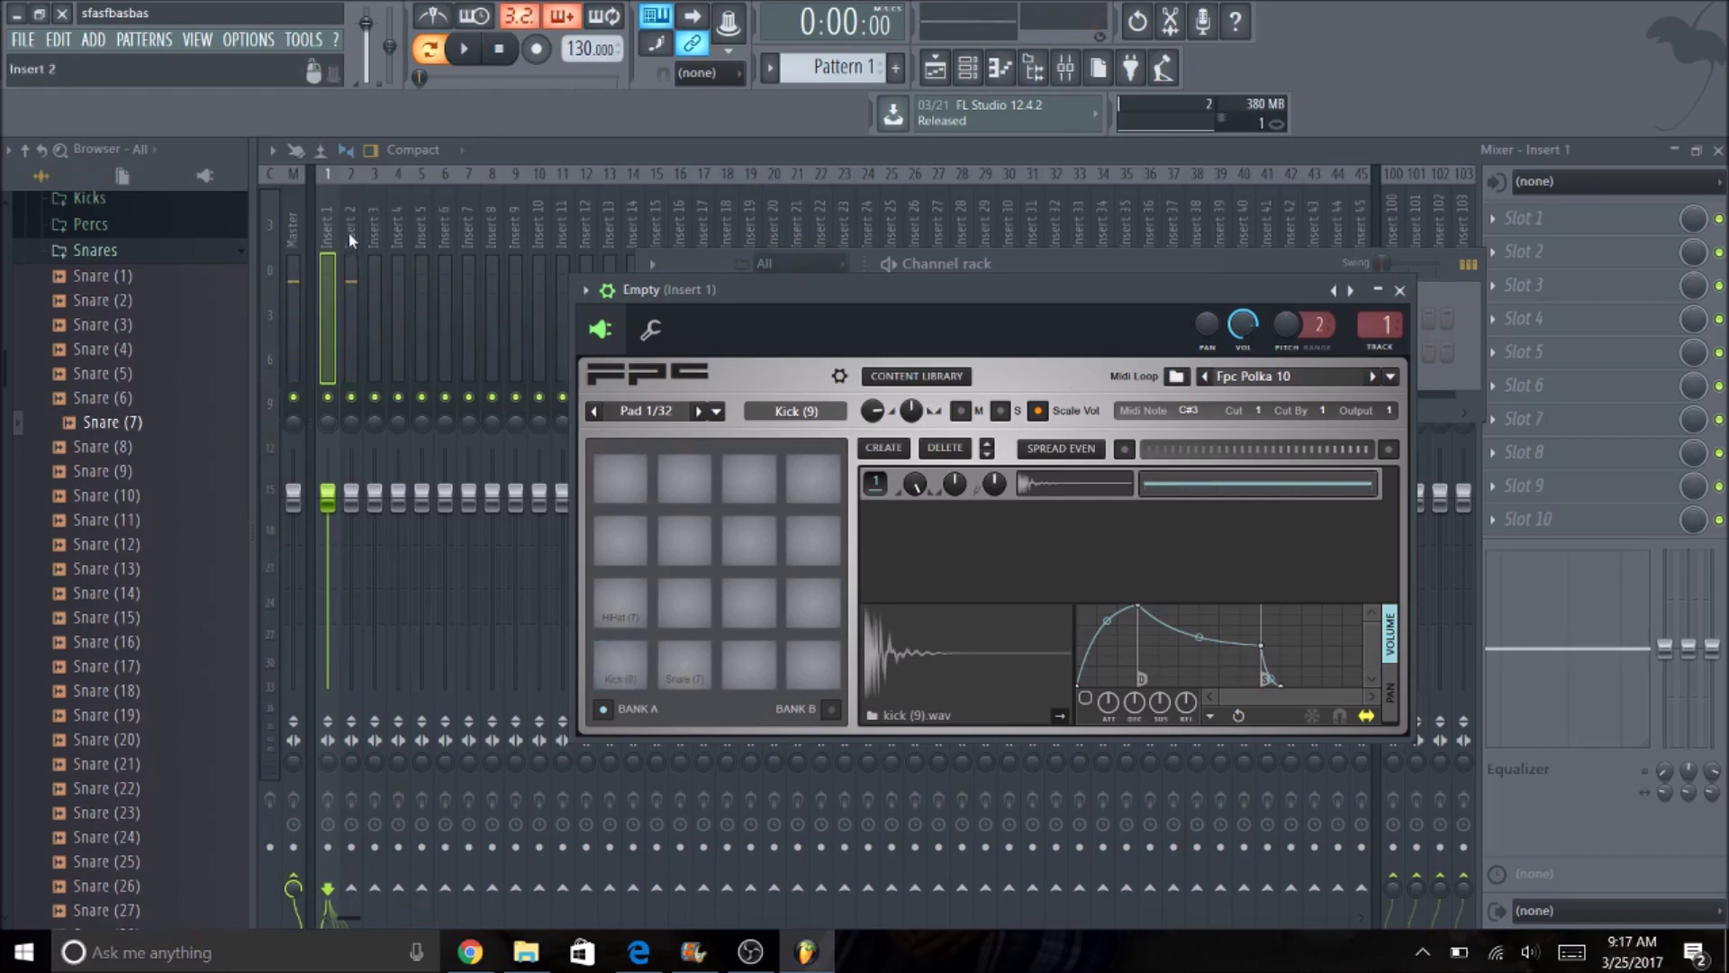
left_click(685, 666)
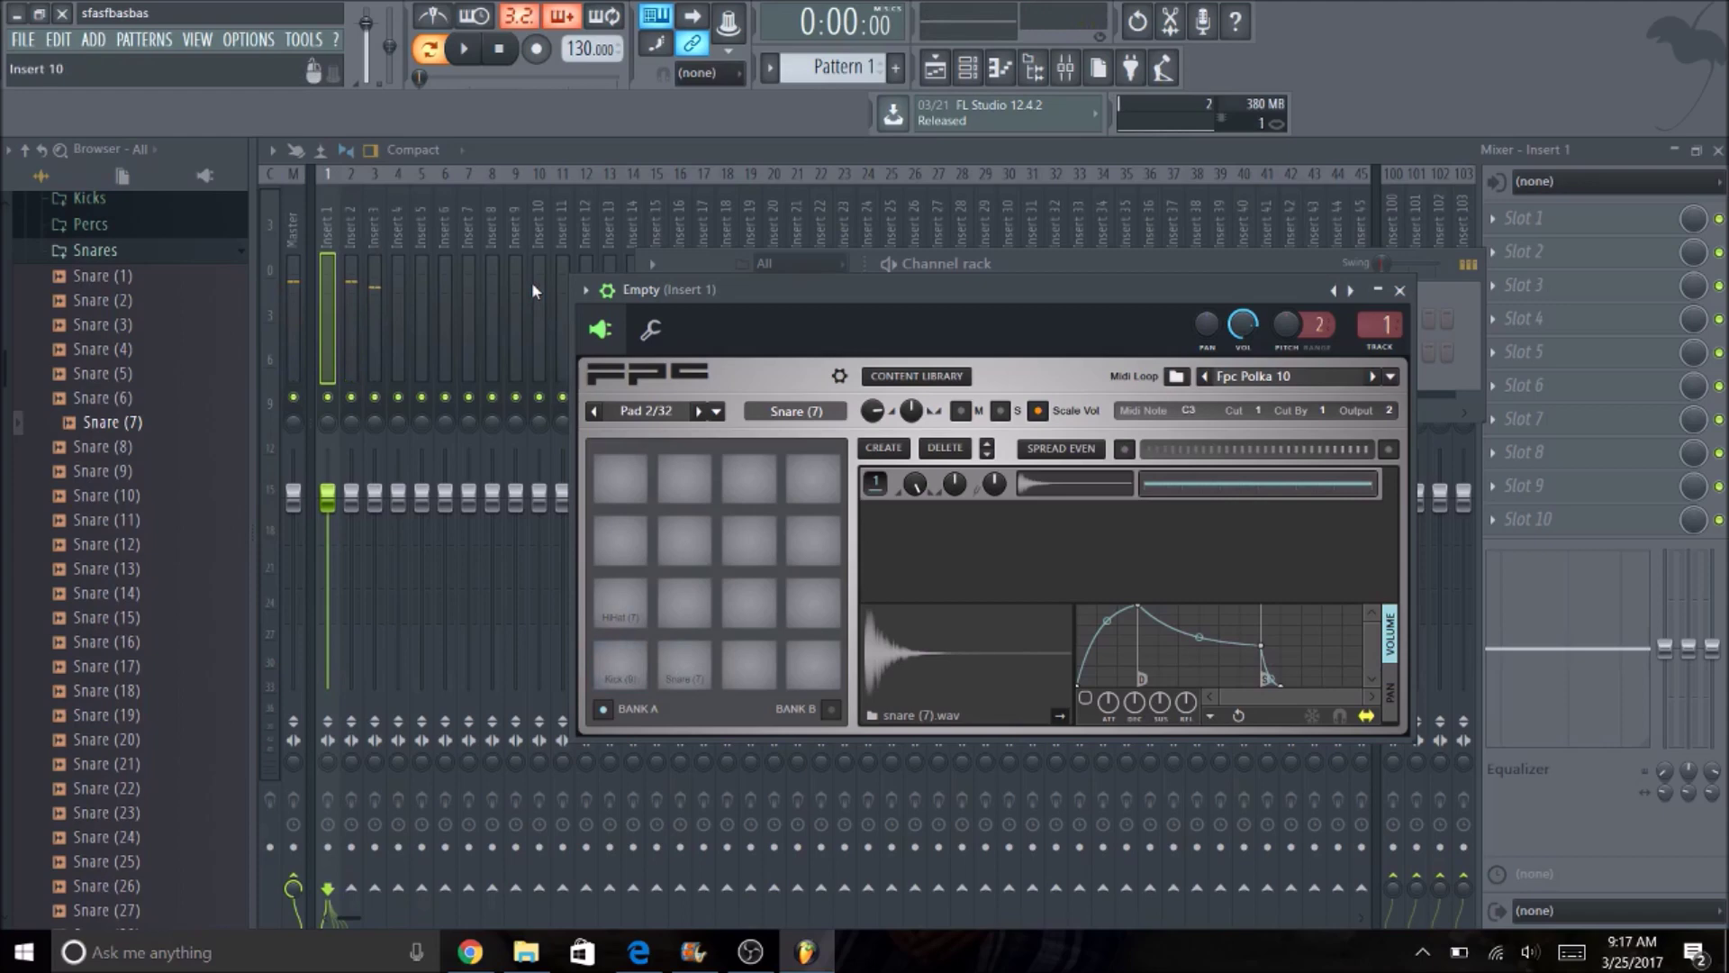
Add Fruity parametric EQ 2 to Slot 1 of mixer Insert 3 and close its window
left_click(376, 236)
left_click(1502, 222)
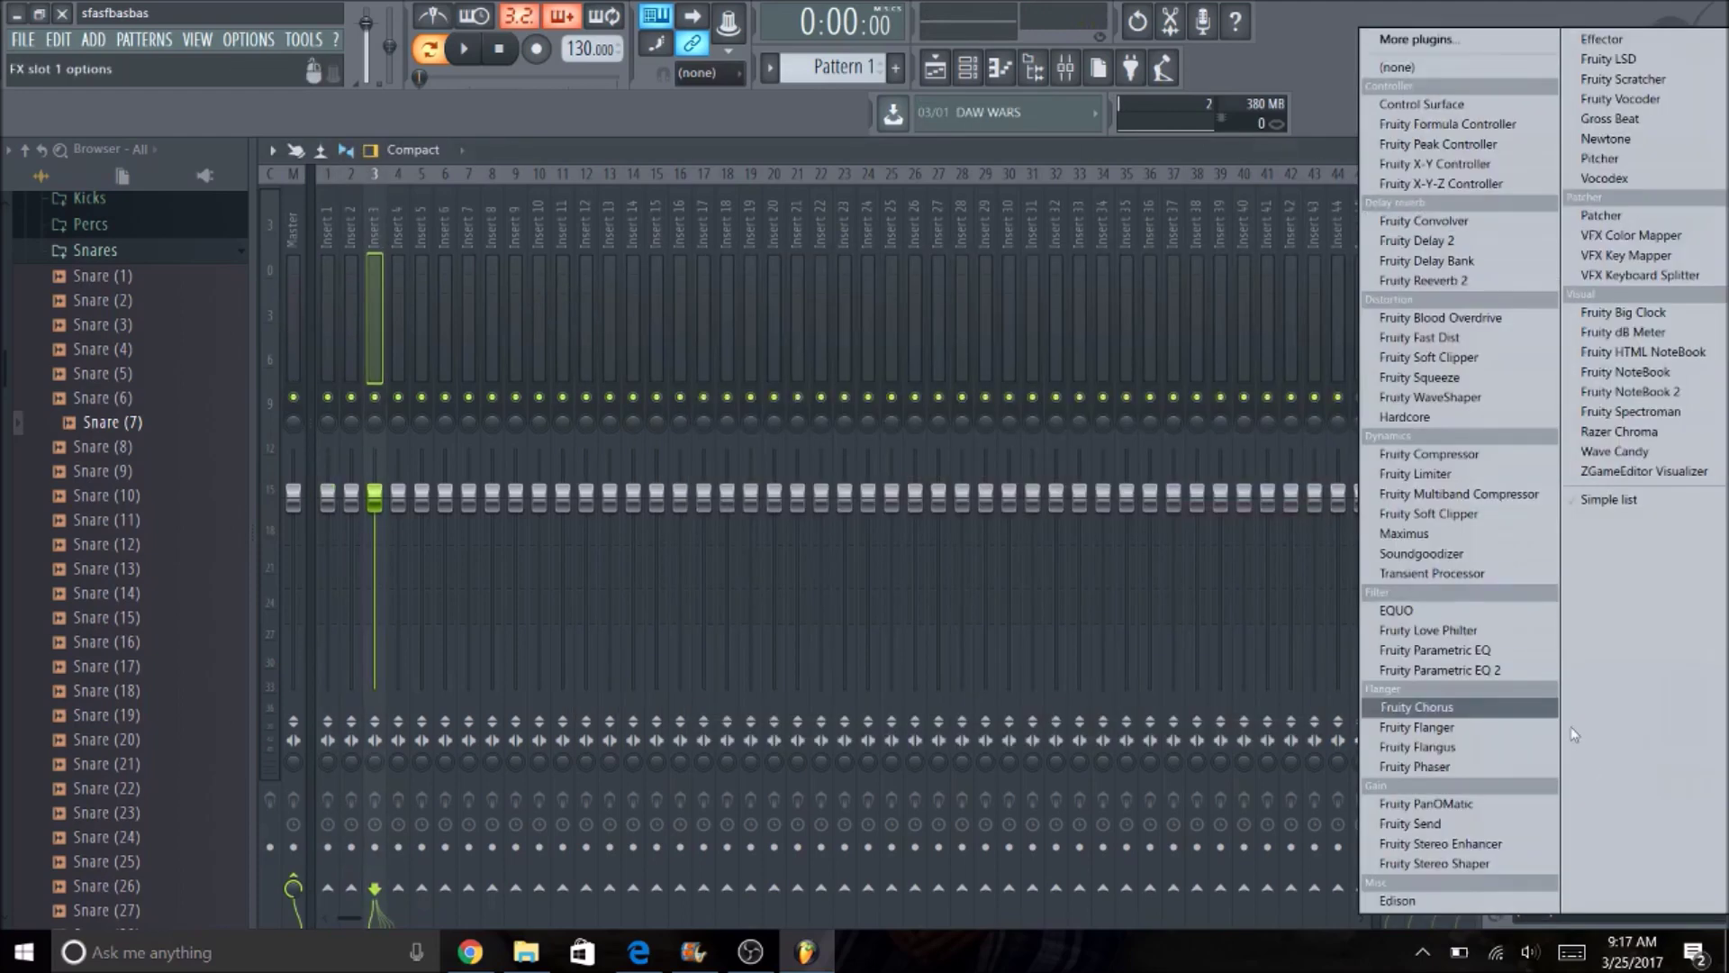
left_click(1435, 670)
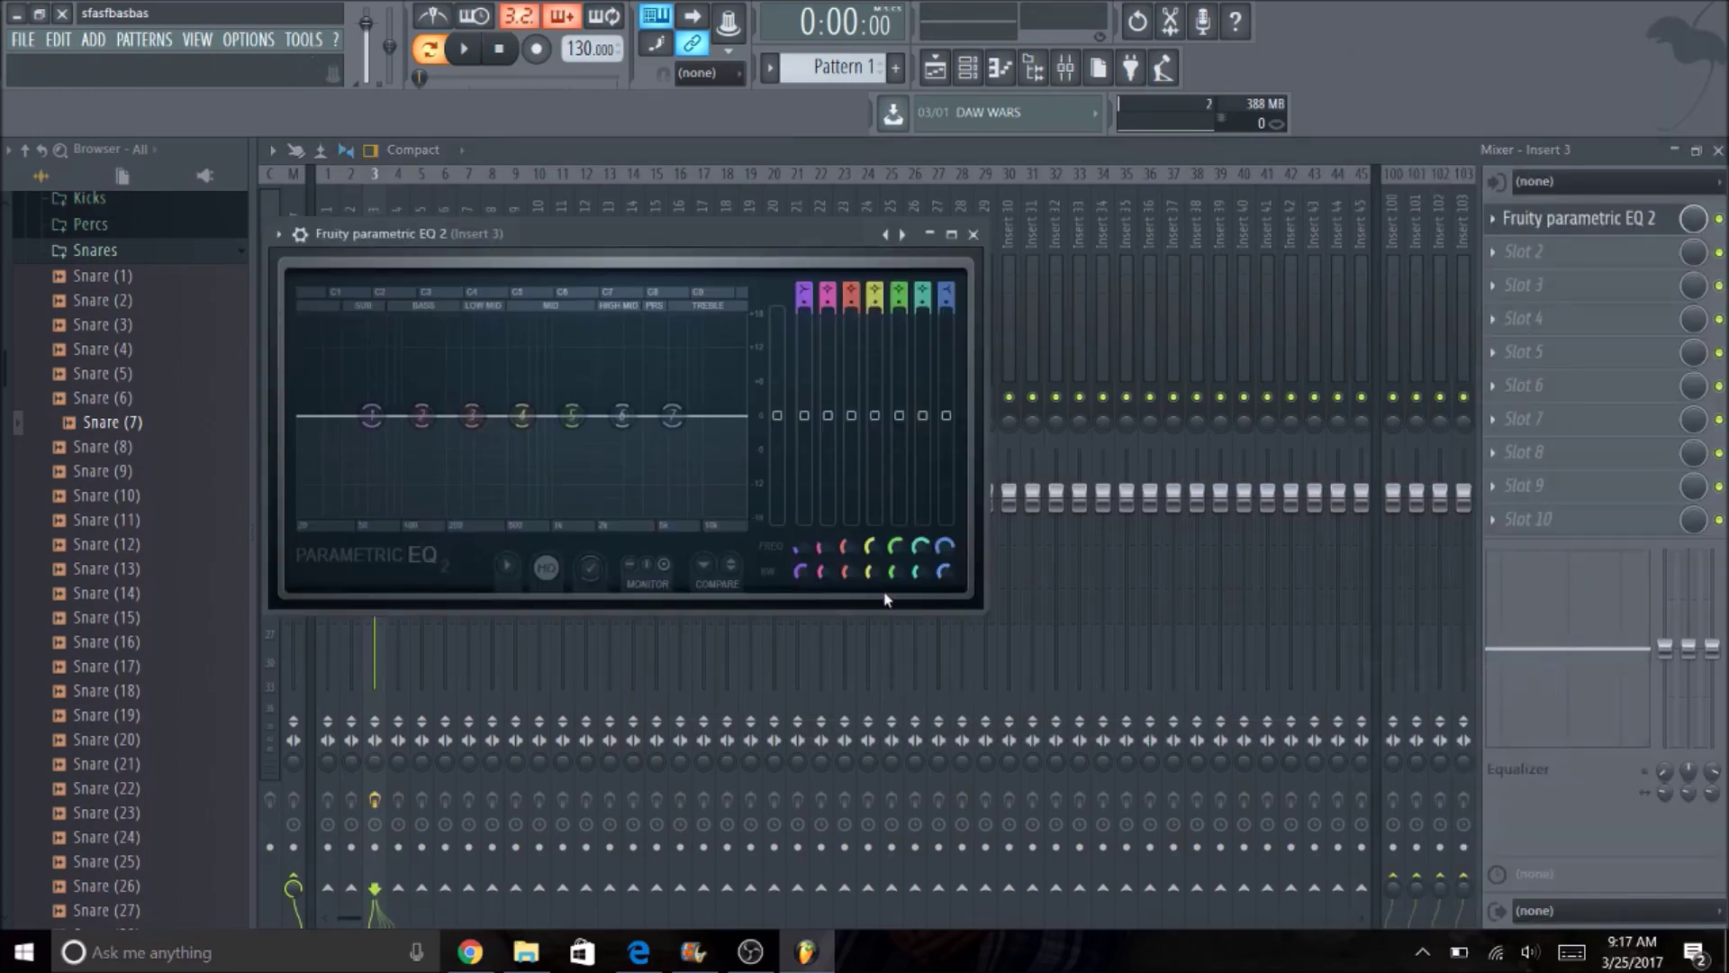
key("Escape")
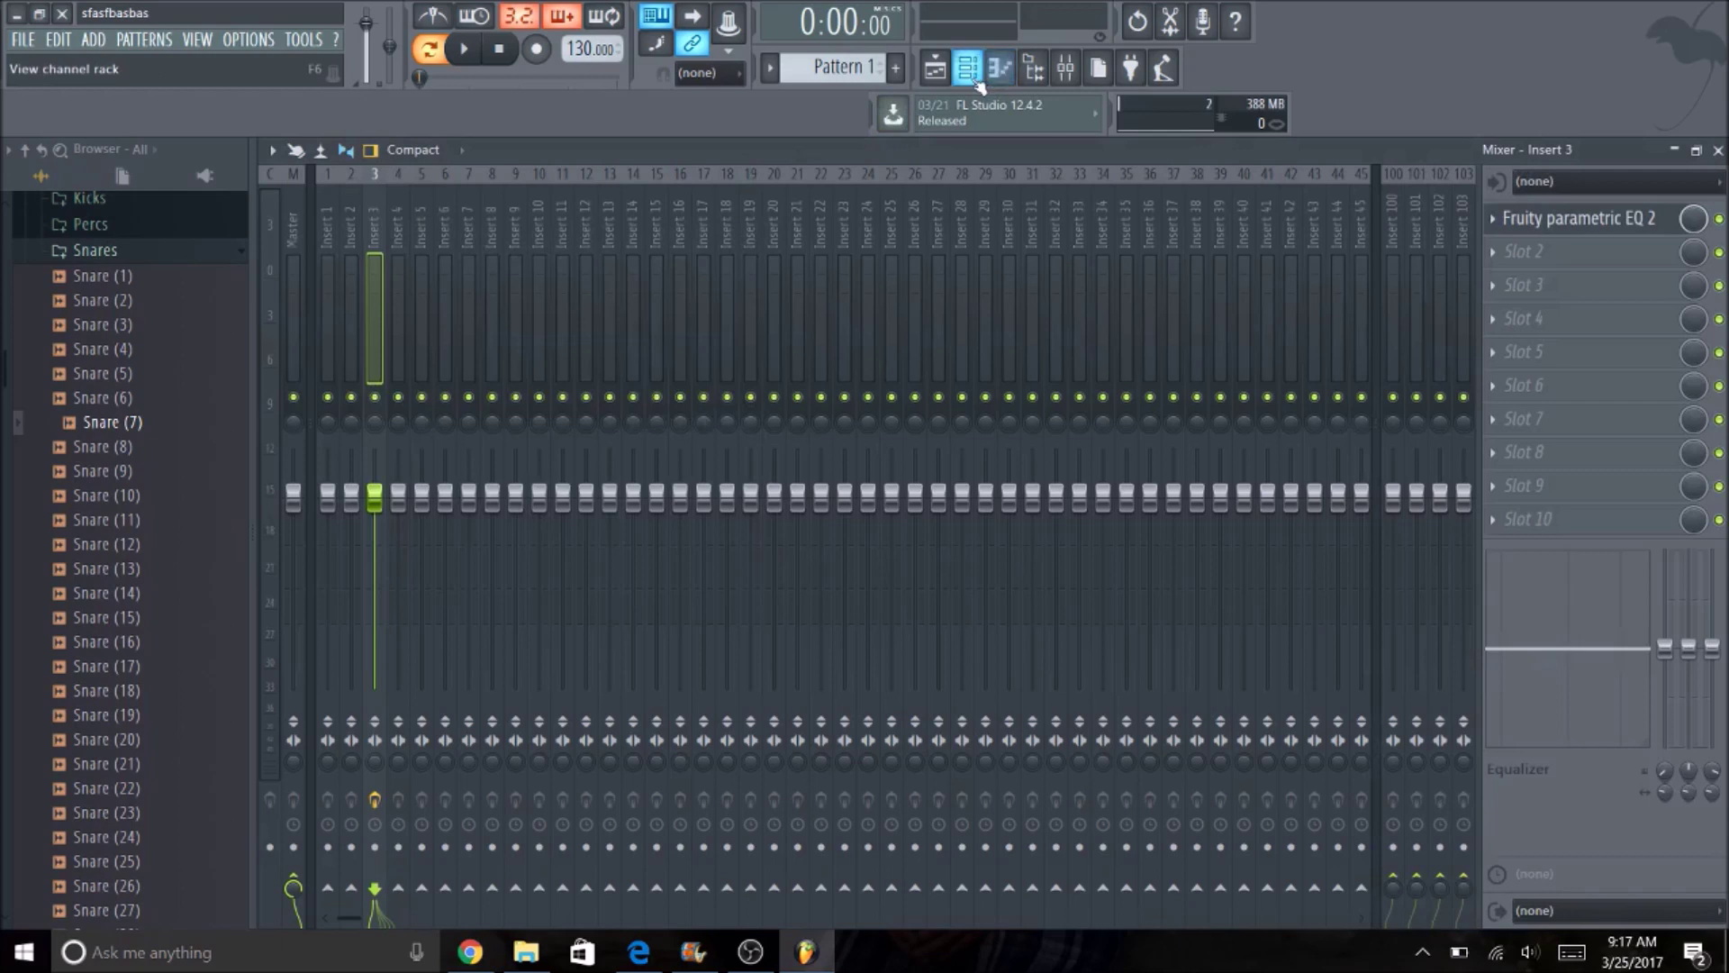
left_click(966, 67)
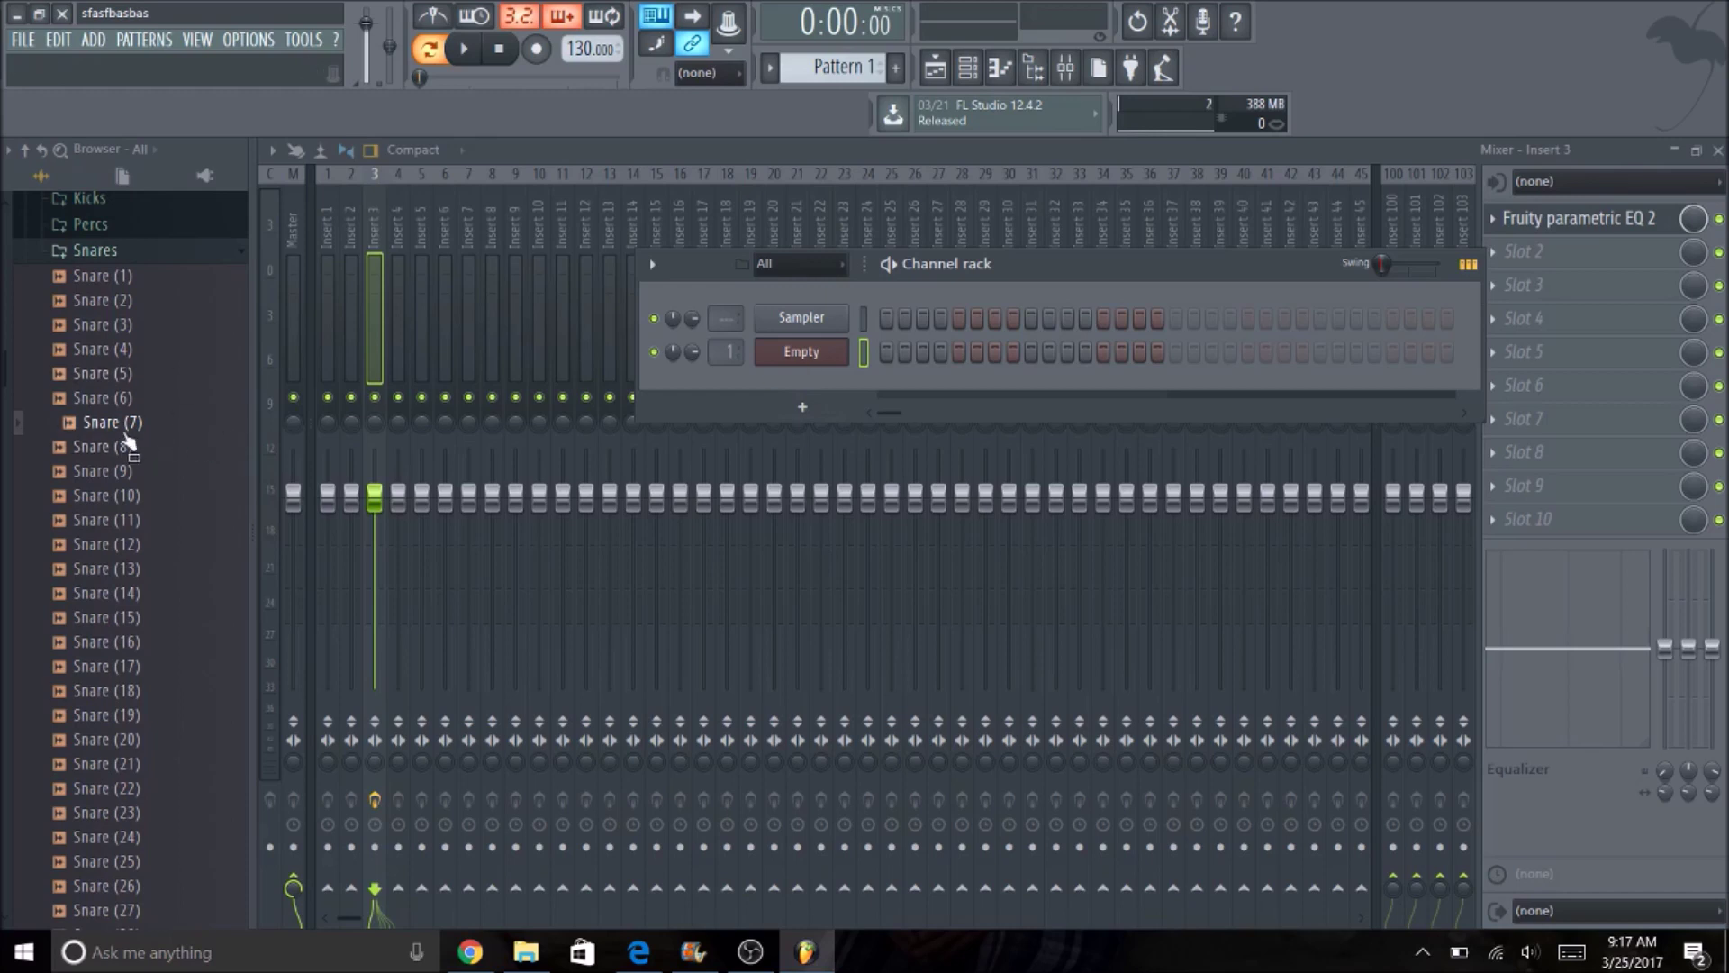
Drop Snare (7) and Kick (14) into the channel rack as sample channels, then reopen FPC from the Empty channel
left_click_drag(126, 442, 786, 430)
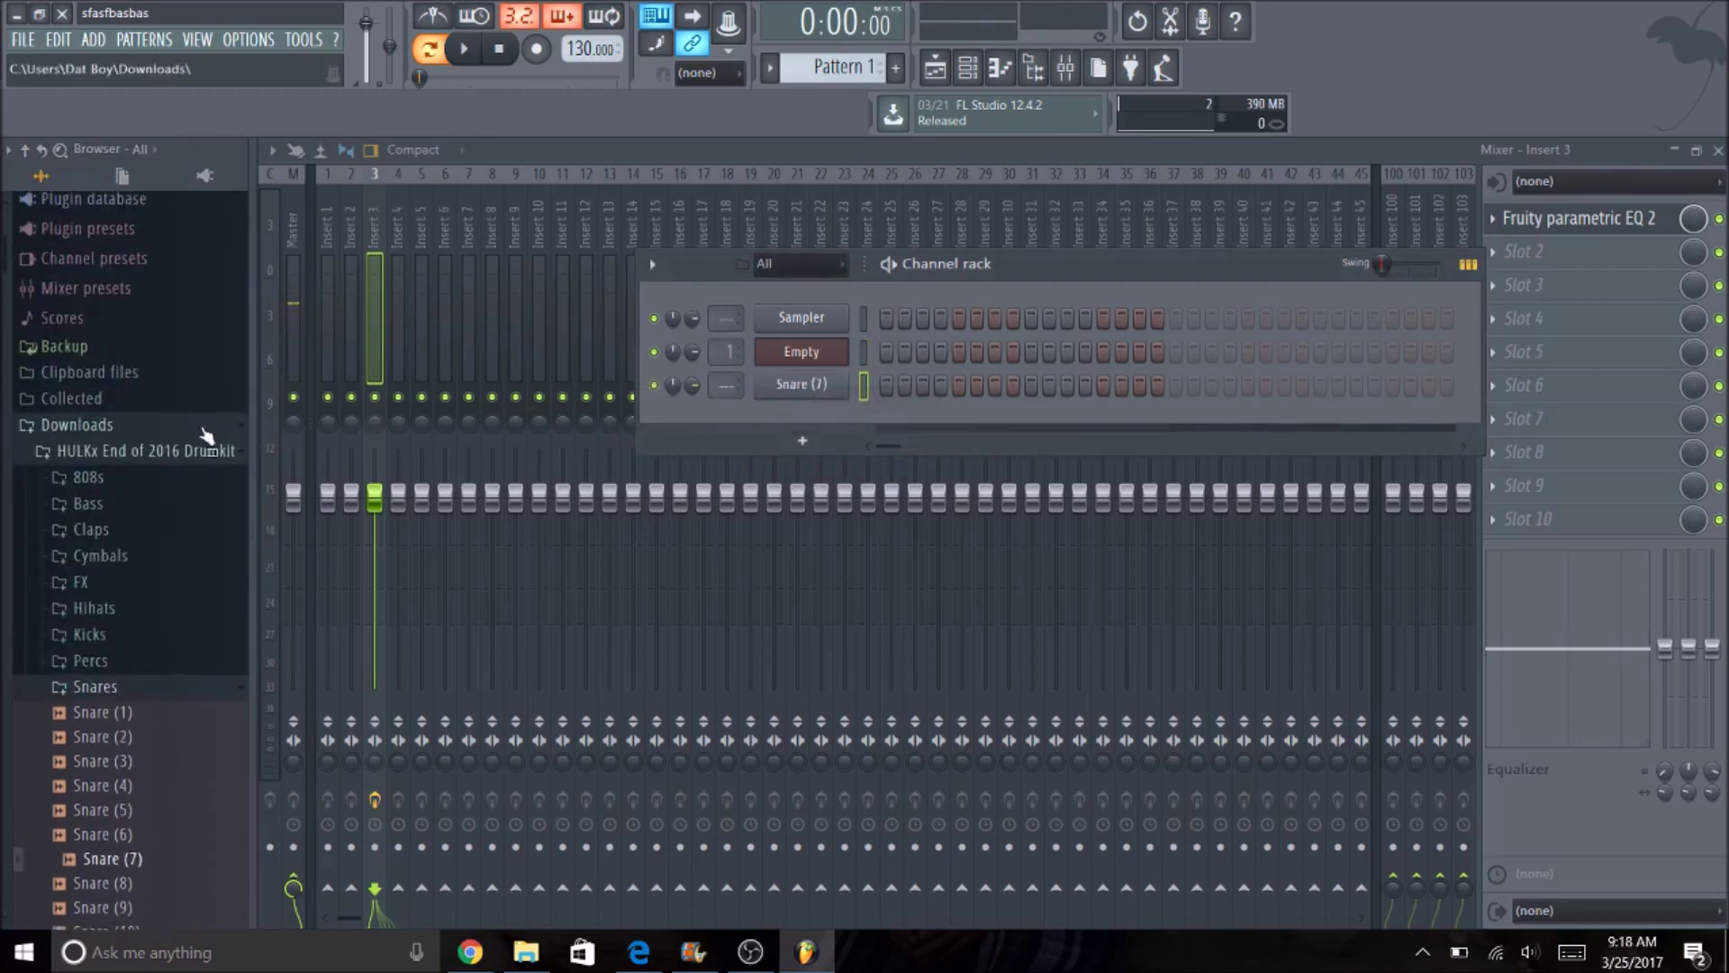
left_click(90, 634)
left_click_drag(111, 545, 803, 423)
left_click(801, 386)
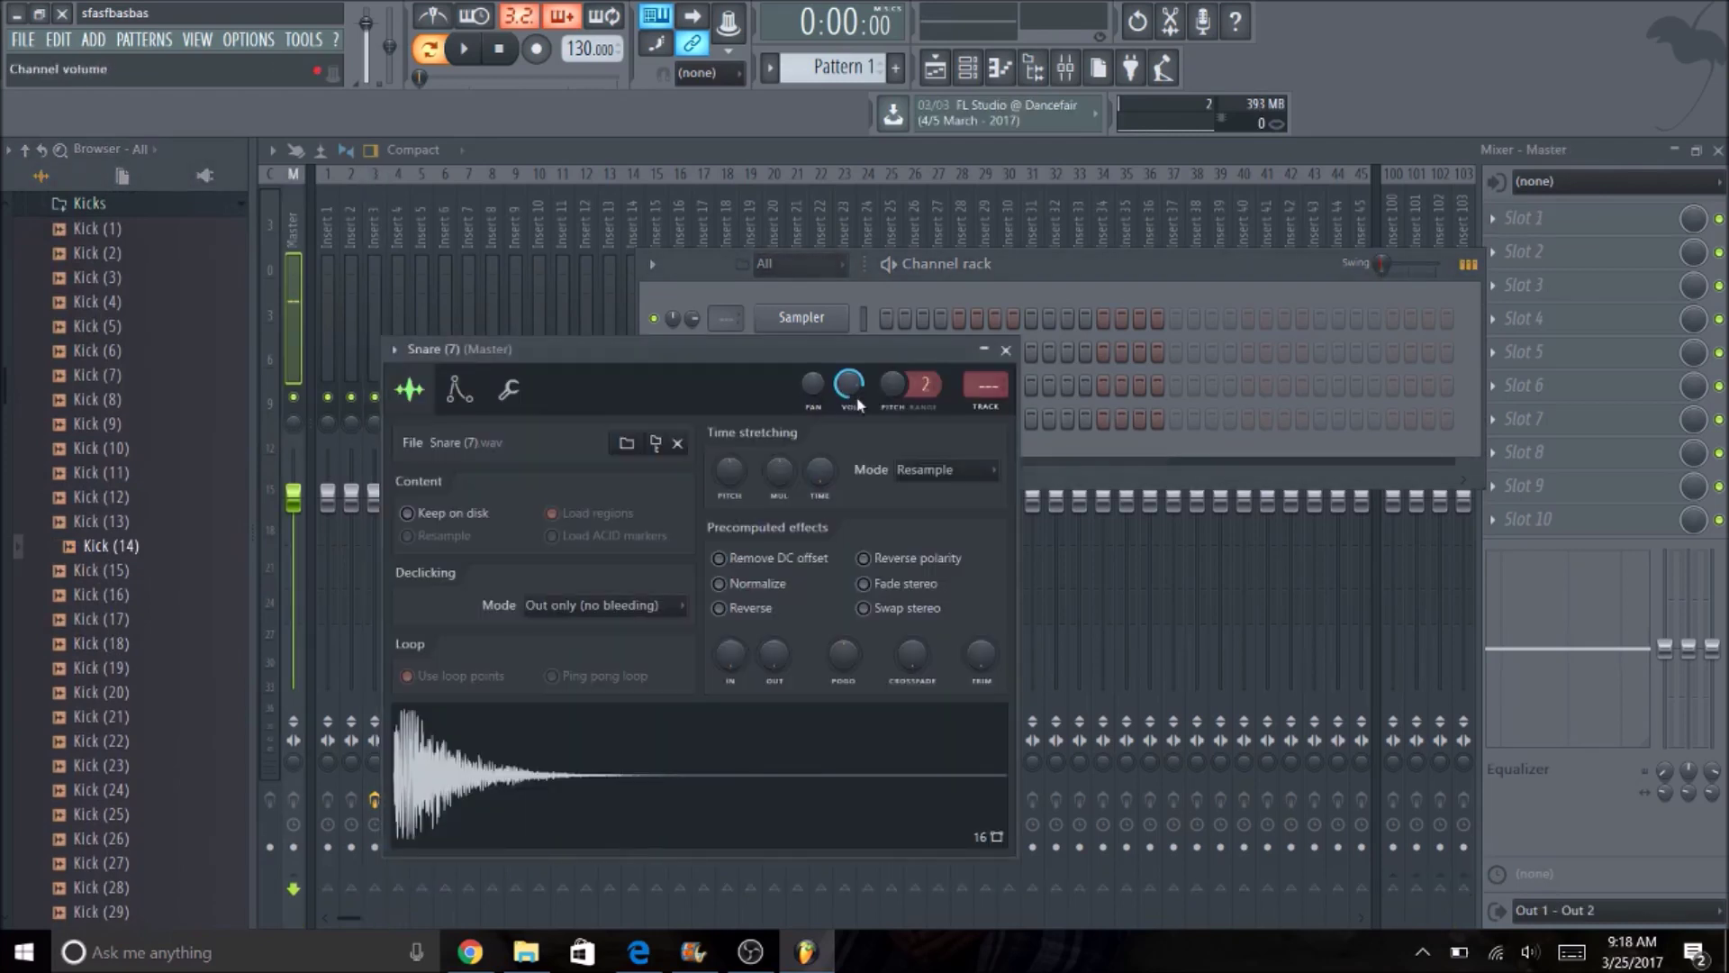
left_click(899, 296)
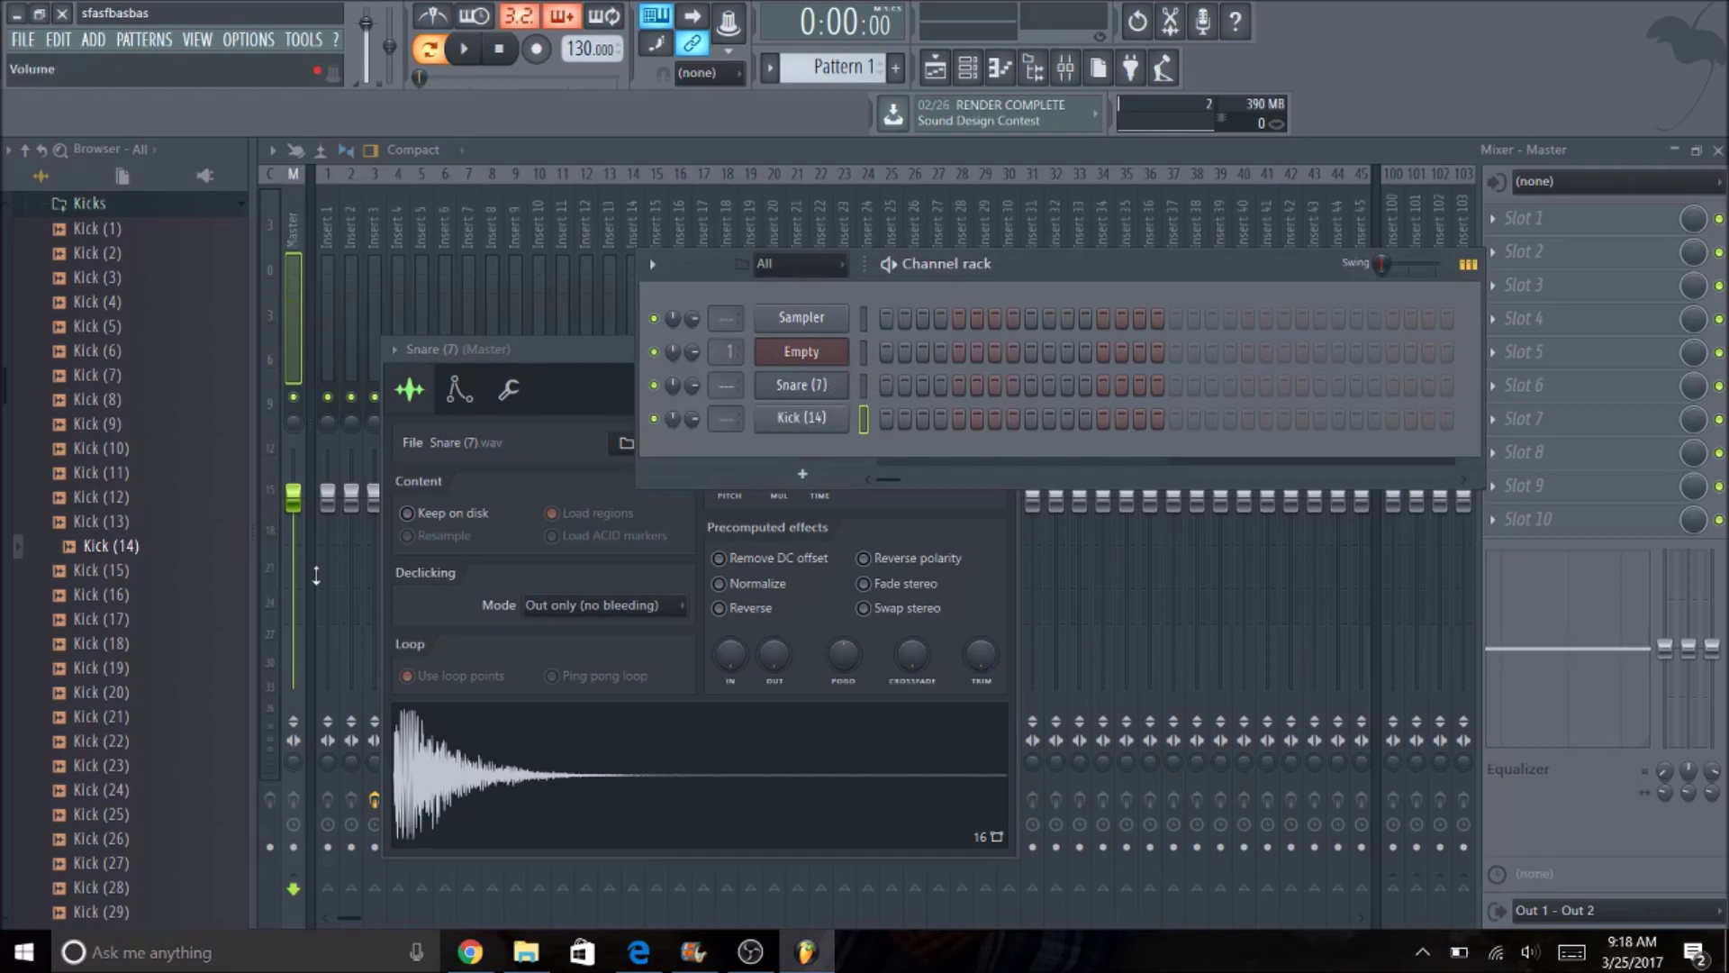
scroll(90, 500, "up", 4)
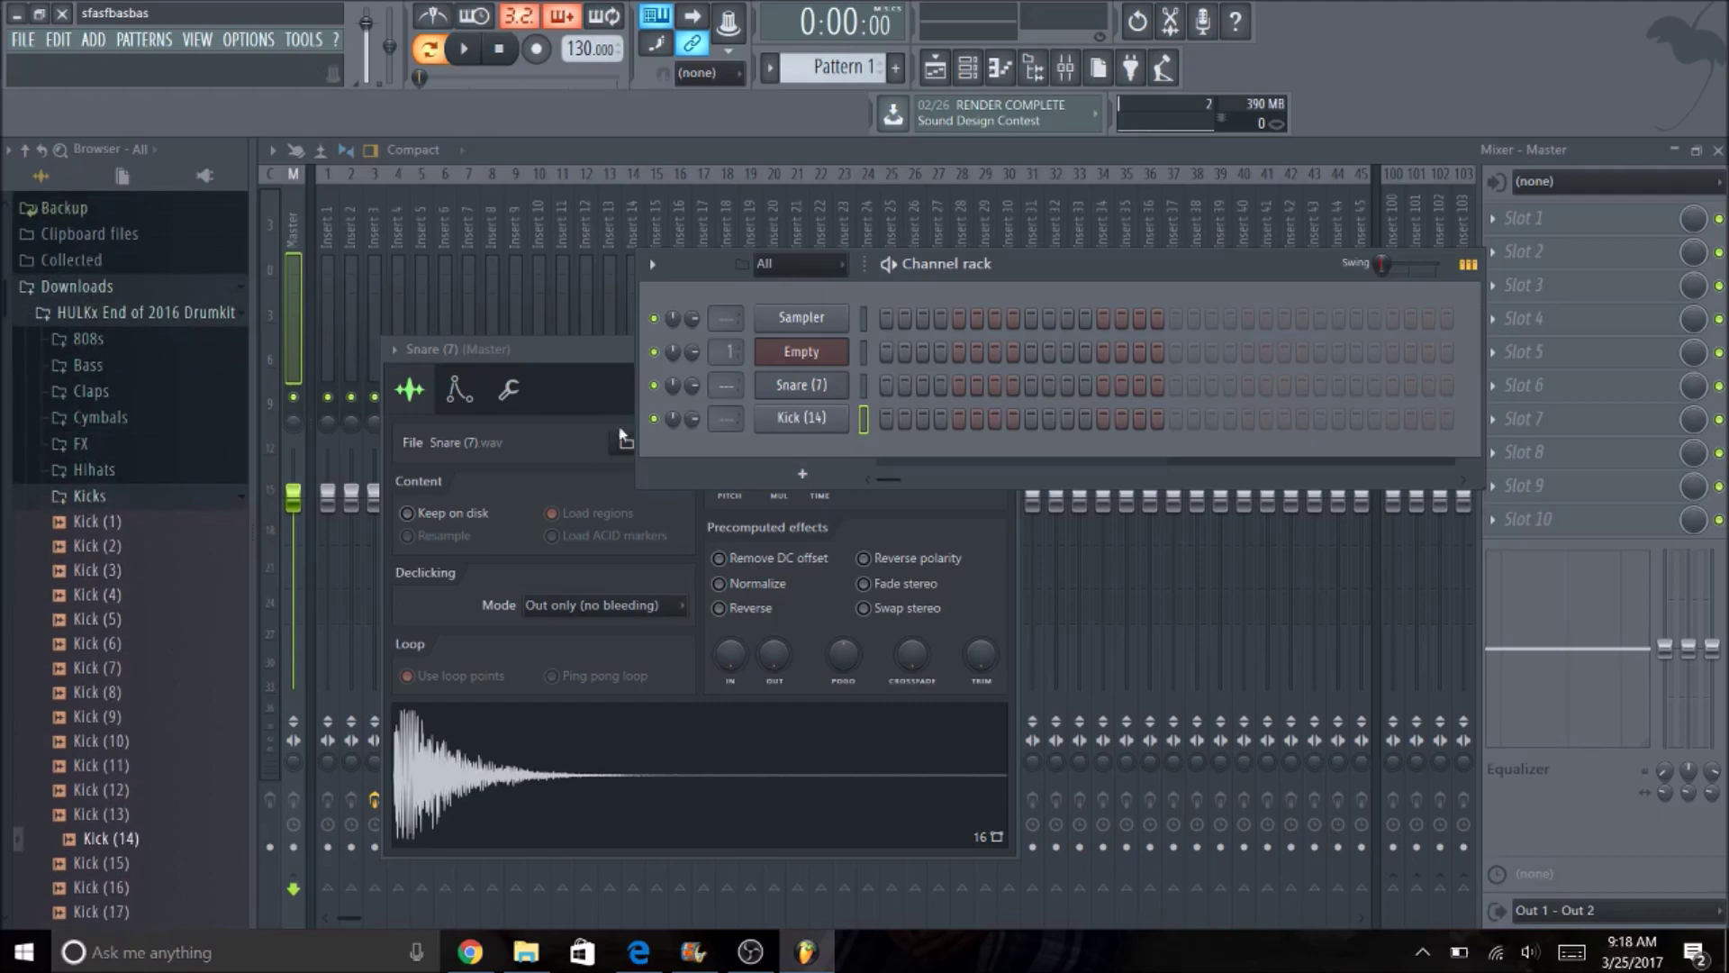
left_click(815, 353)
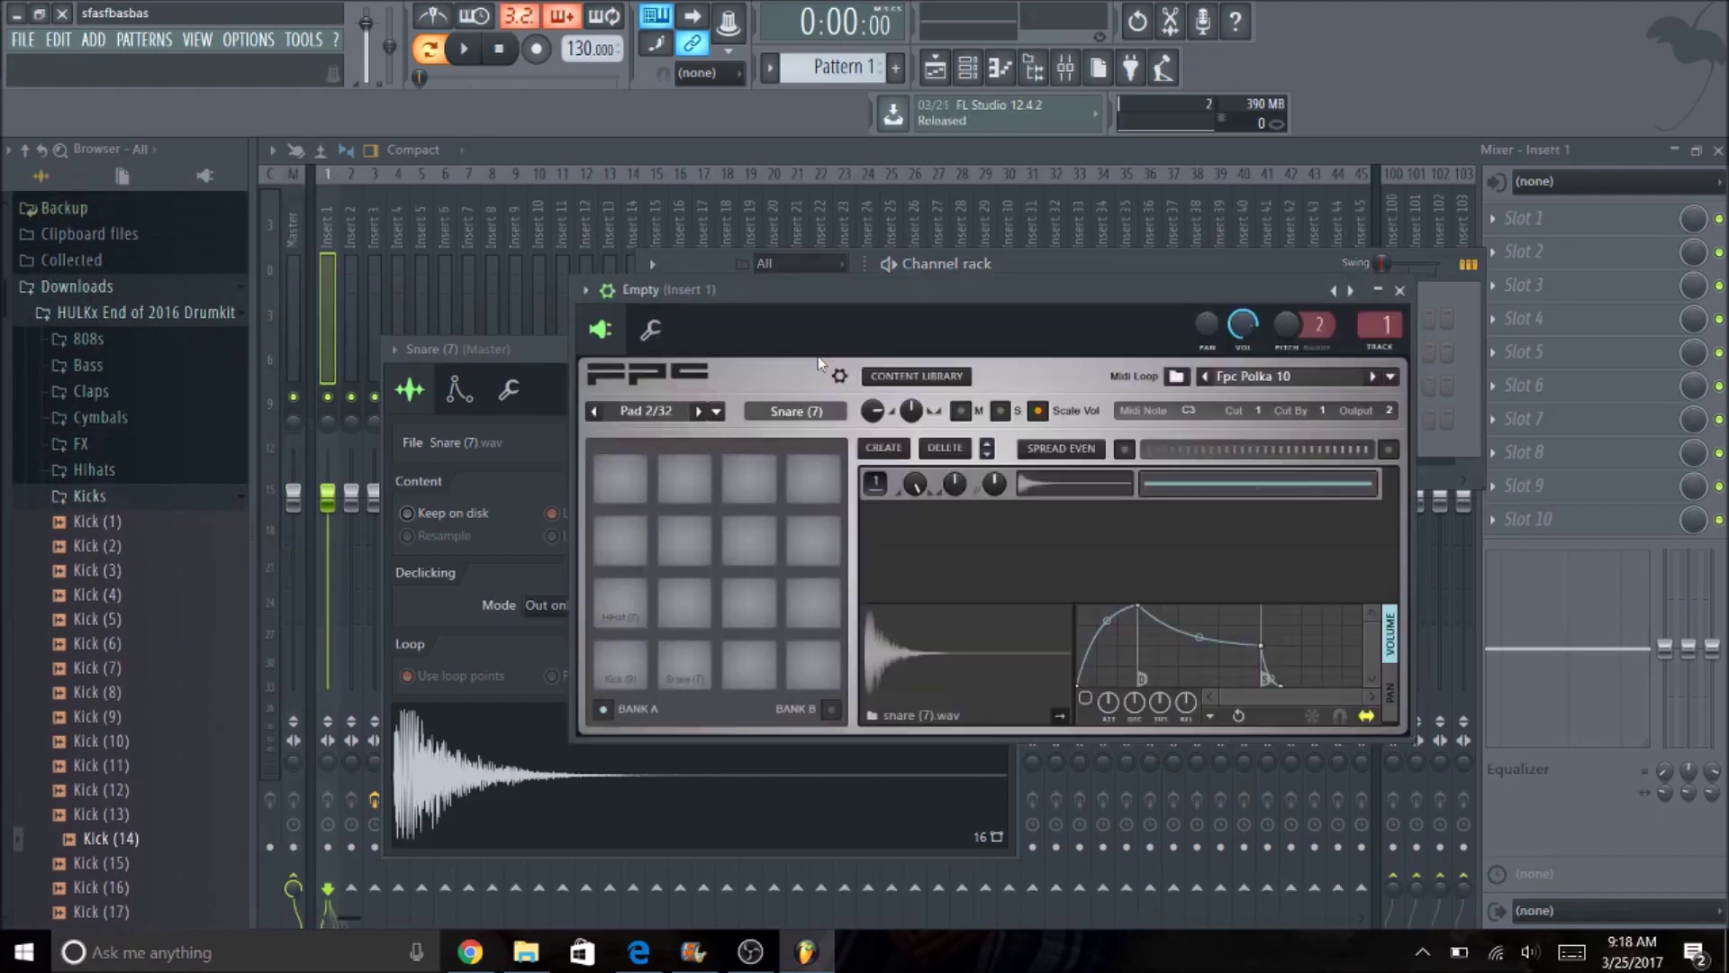
Collapse the drumkit folder, expand samples > drum loops, and preview the All Because Of You loop
left_click(155, 313)
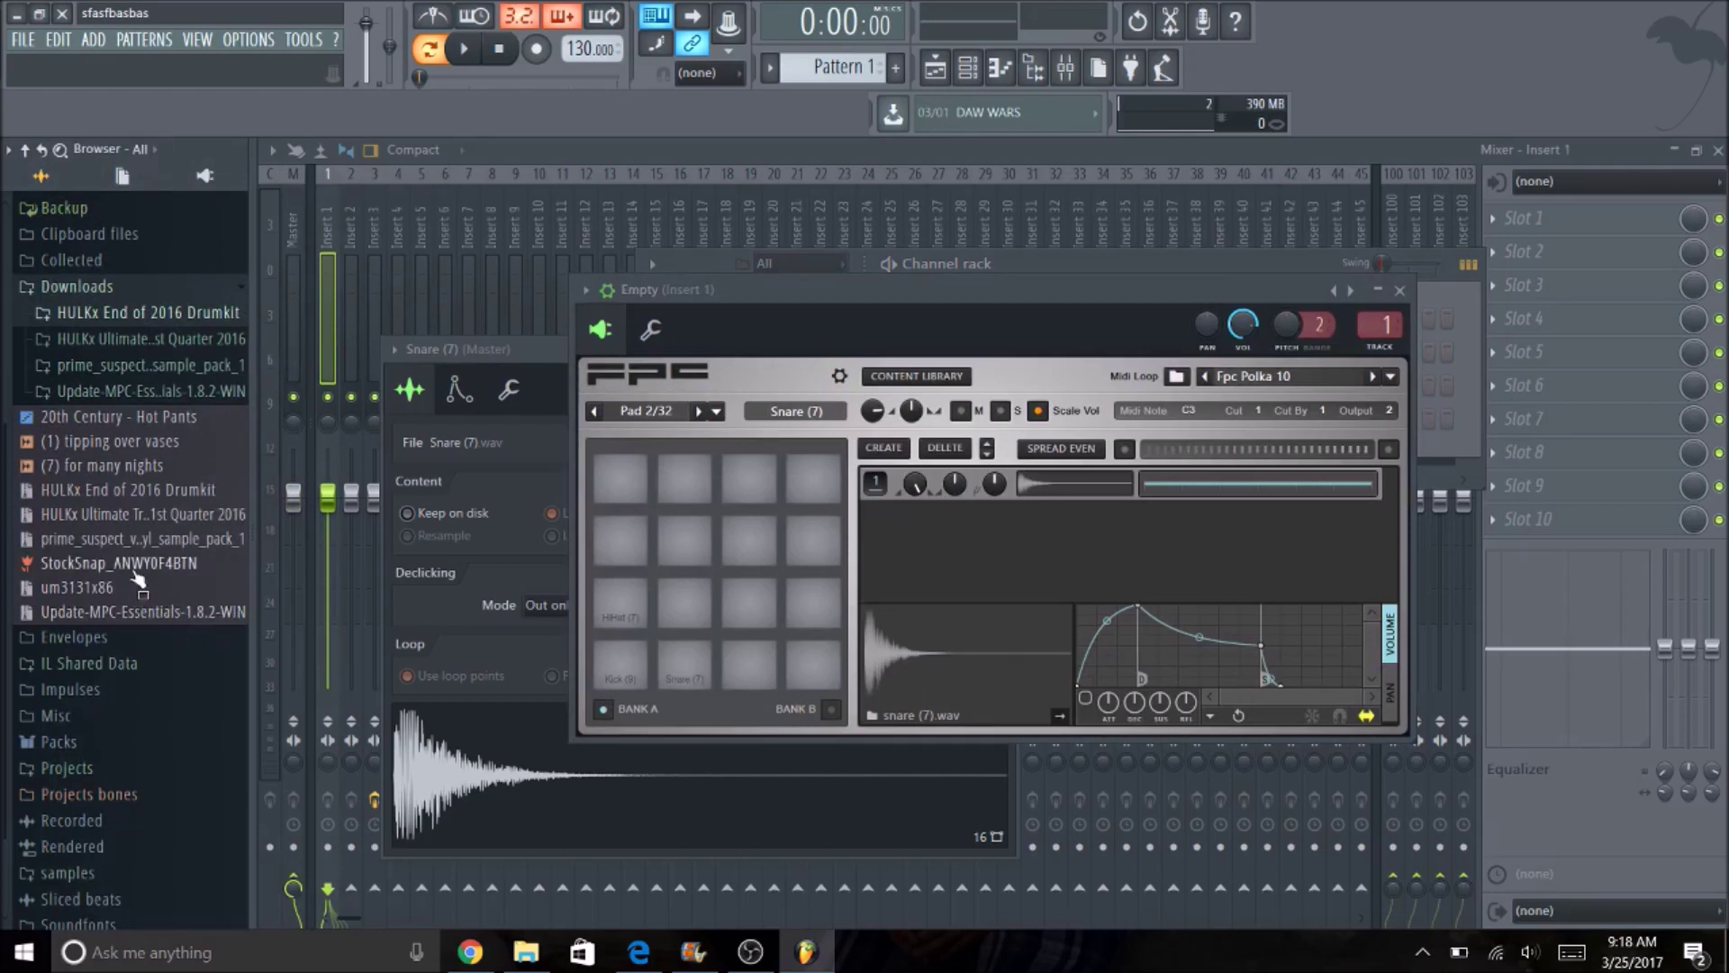
scroll(135, 711, "down", 1)
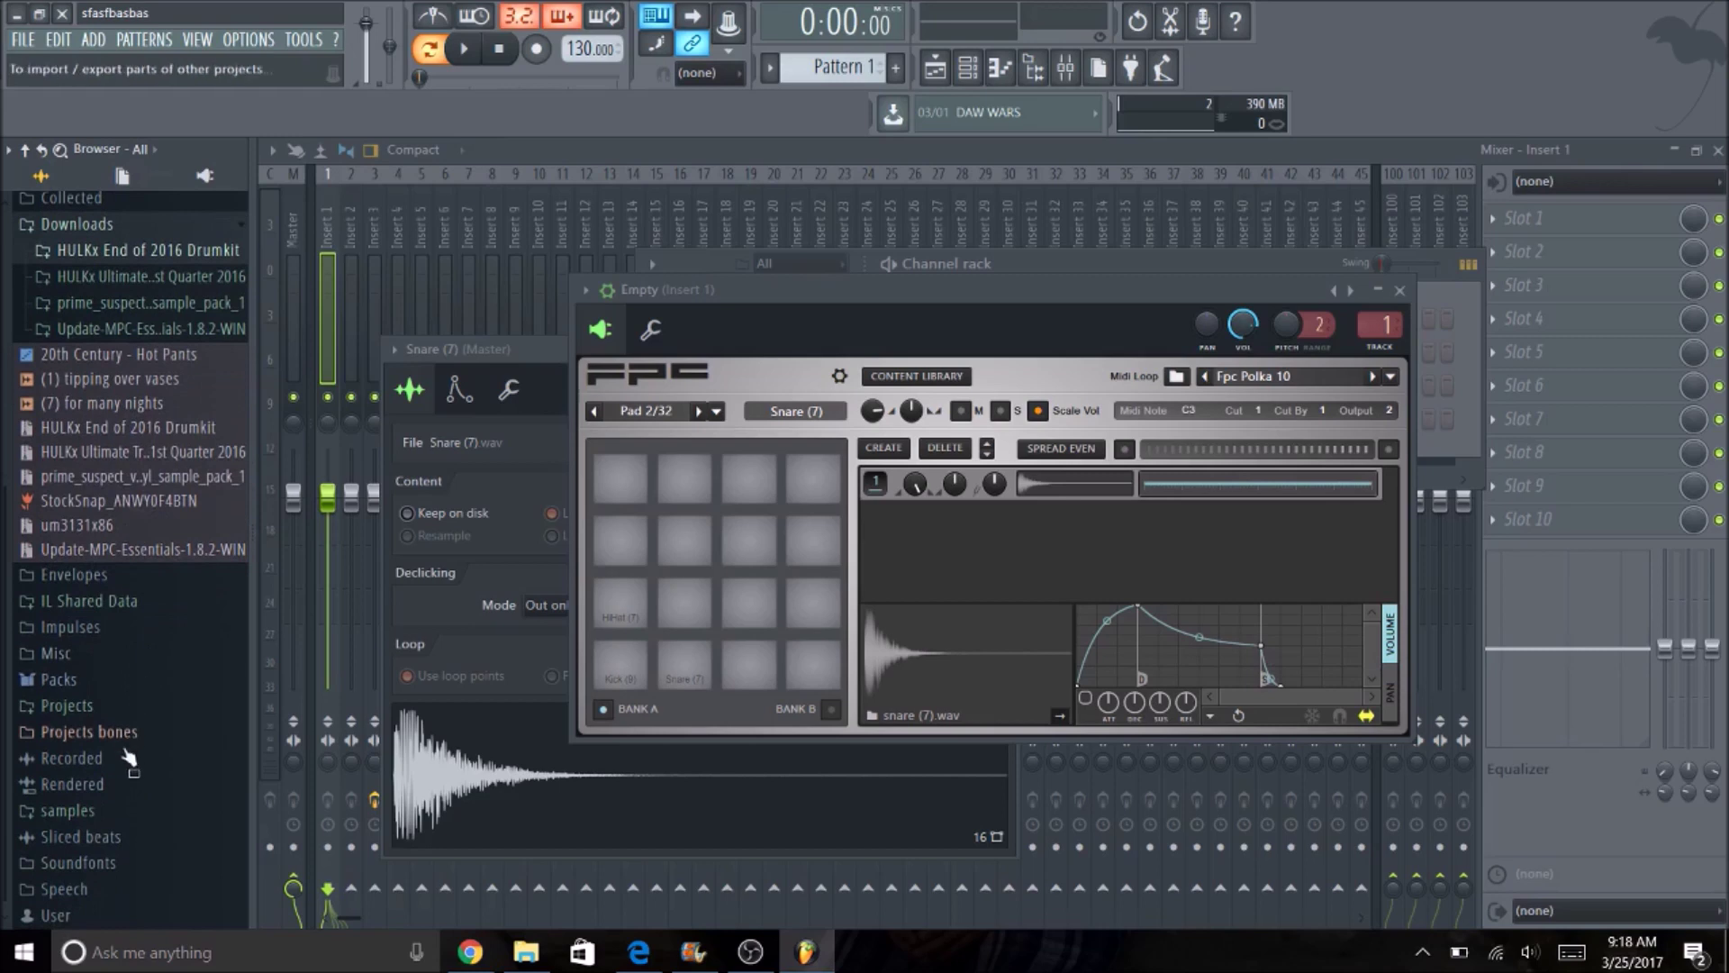
left_click(104, 812)
scroll(135, 703, "down", 4)
left_click(127, 495)
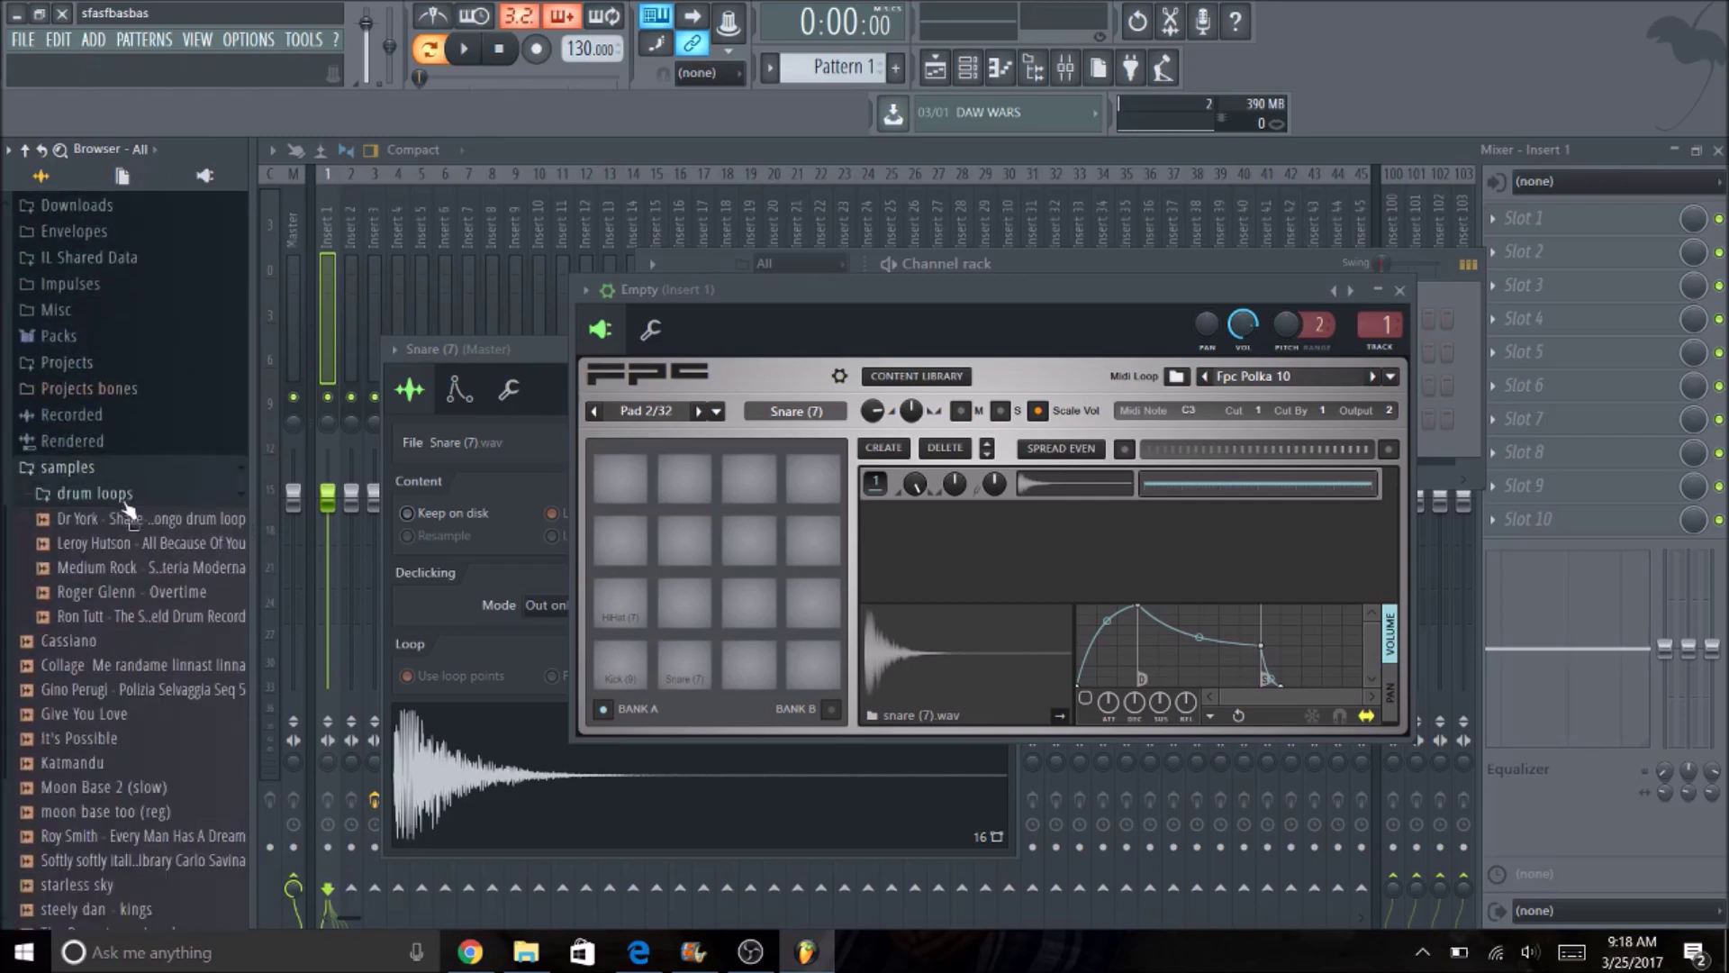
left_click(191, 551)
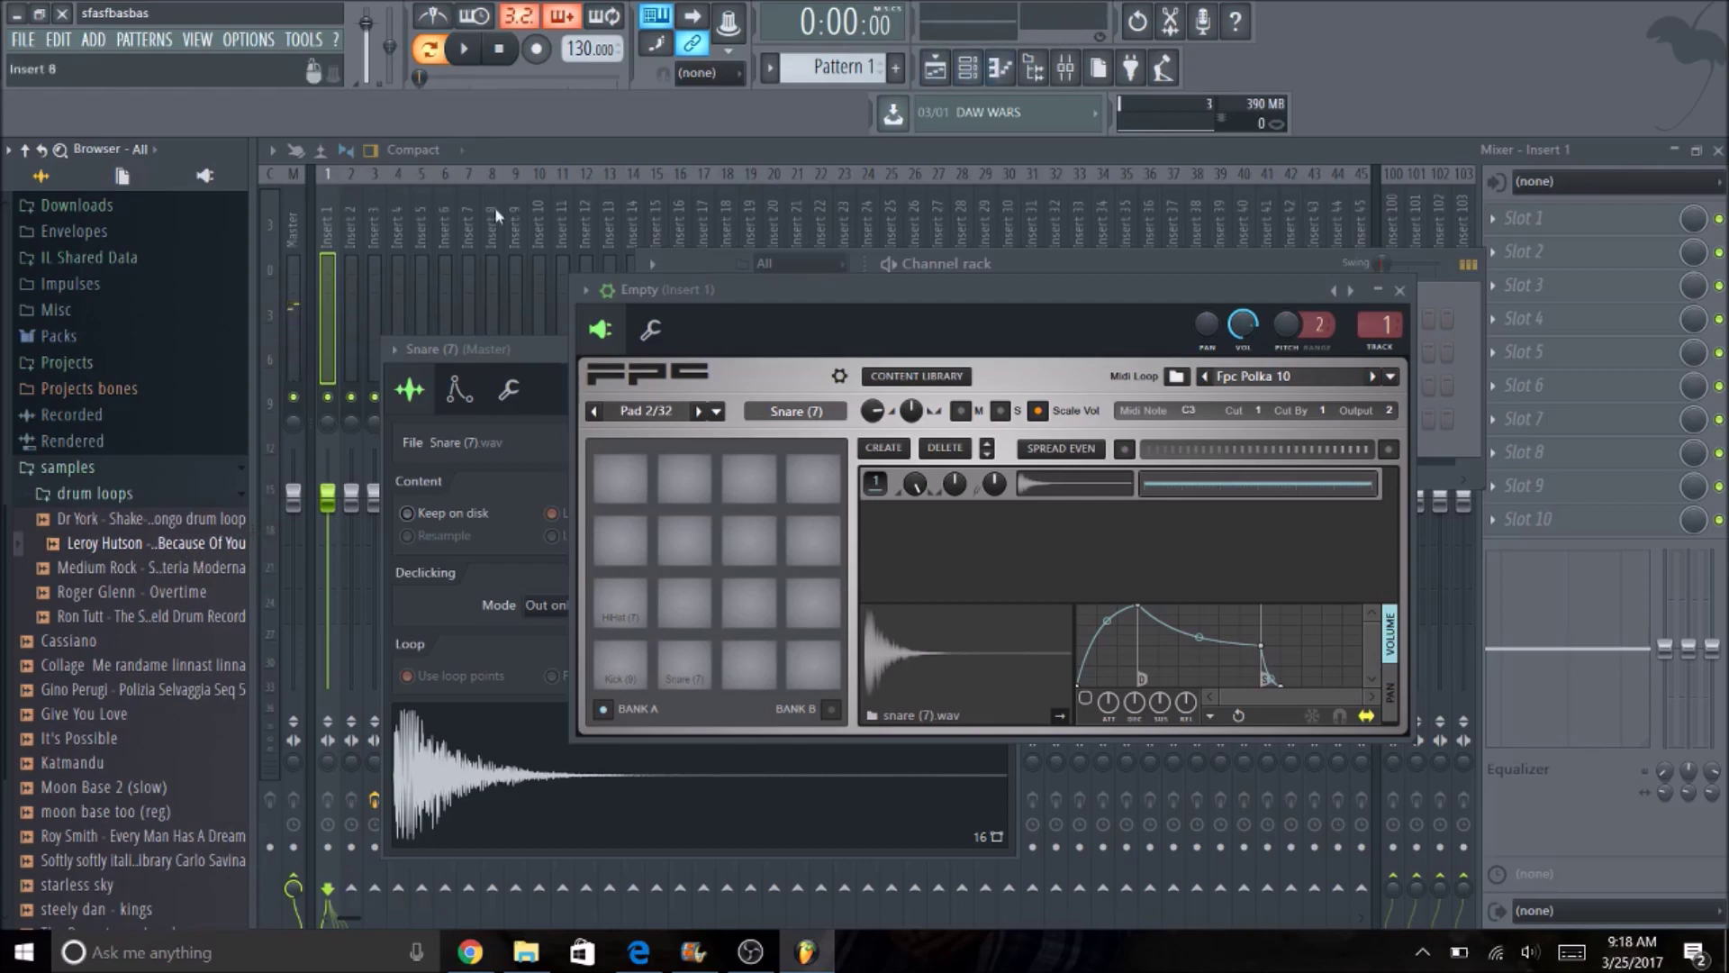
Load Edison onto the Master and drop the All Because Of You loop into it
key("F12")
left_click(1500, 251)
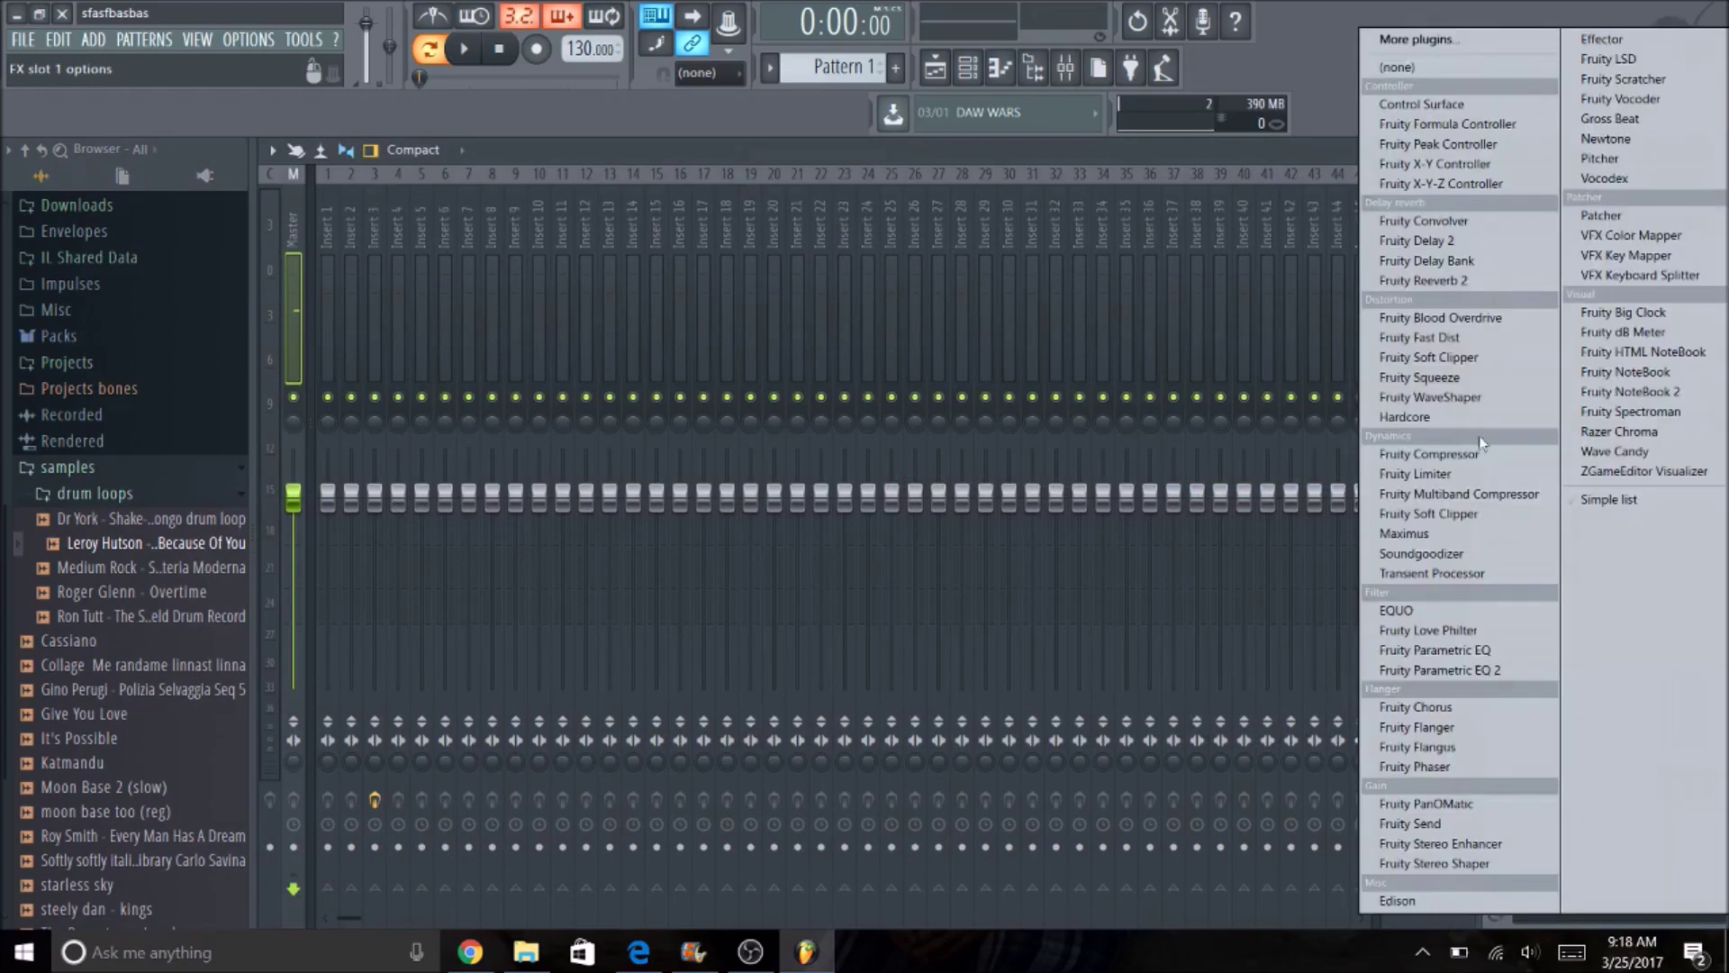
left_click(1466, 901)
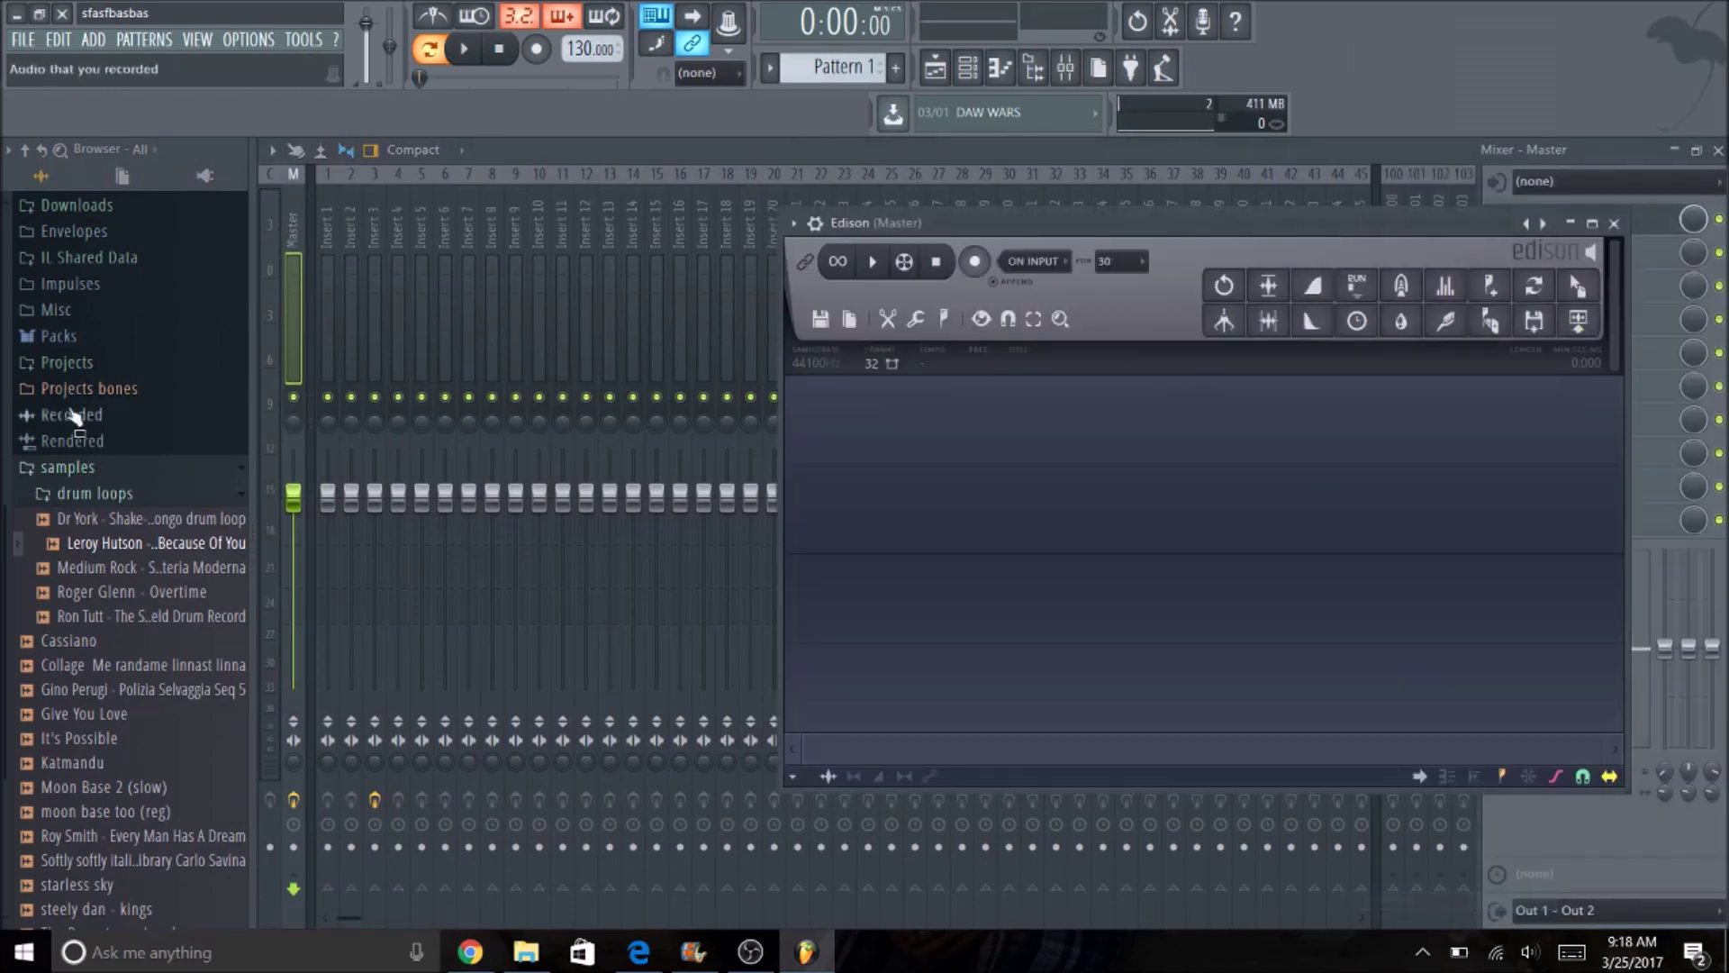
left_click_drag(119, 545, 969, 576)
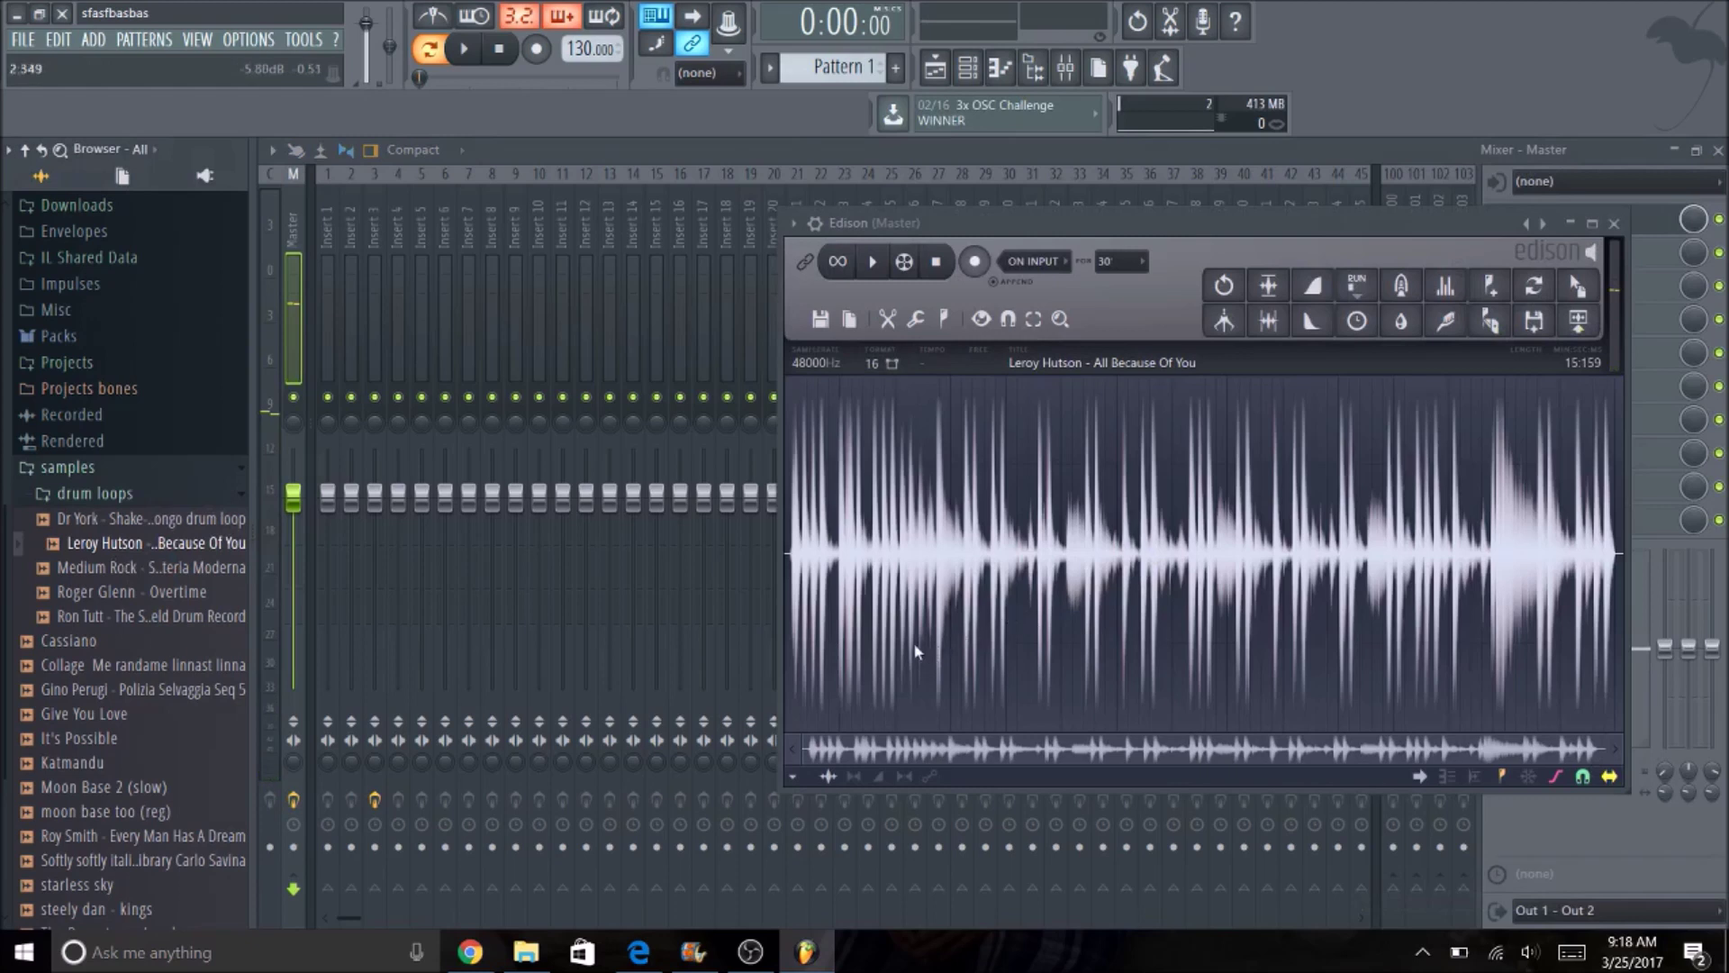
Narrow Edison's selection to a single kick hit from 3.736 to 3.893
left_click_drag(936, 648, 1388, 610)
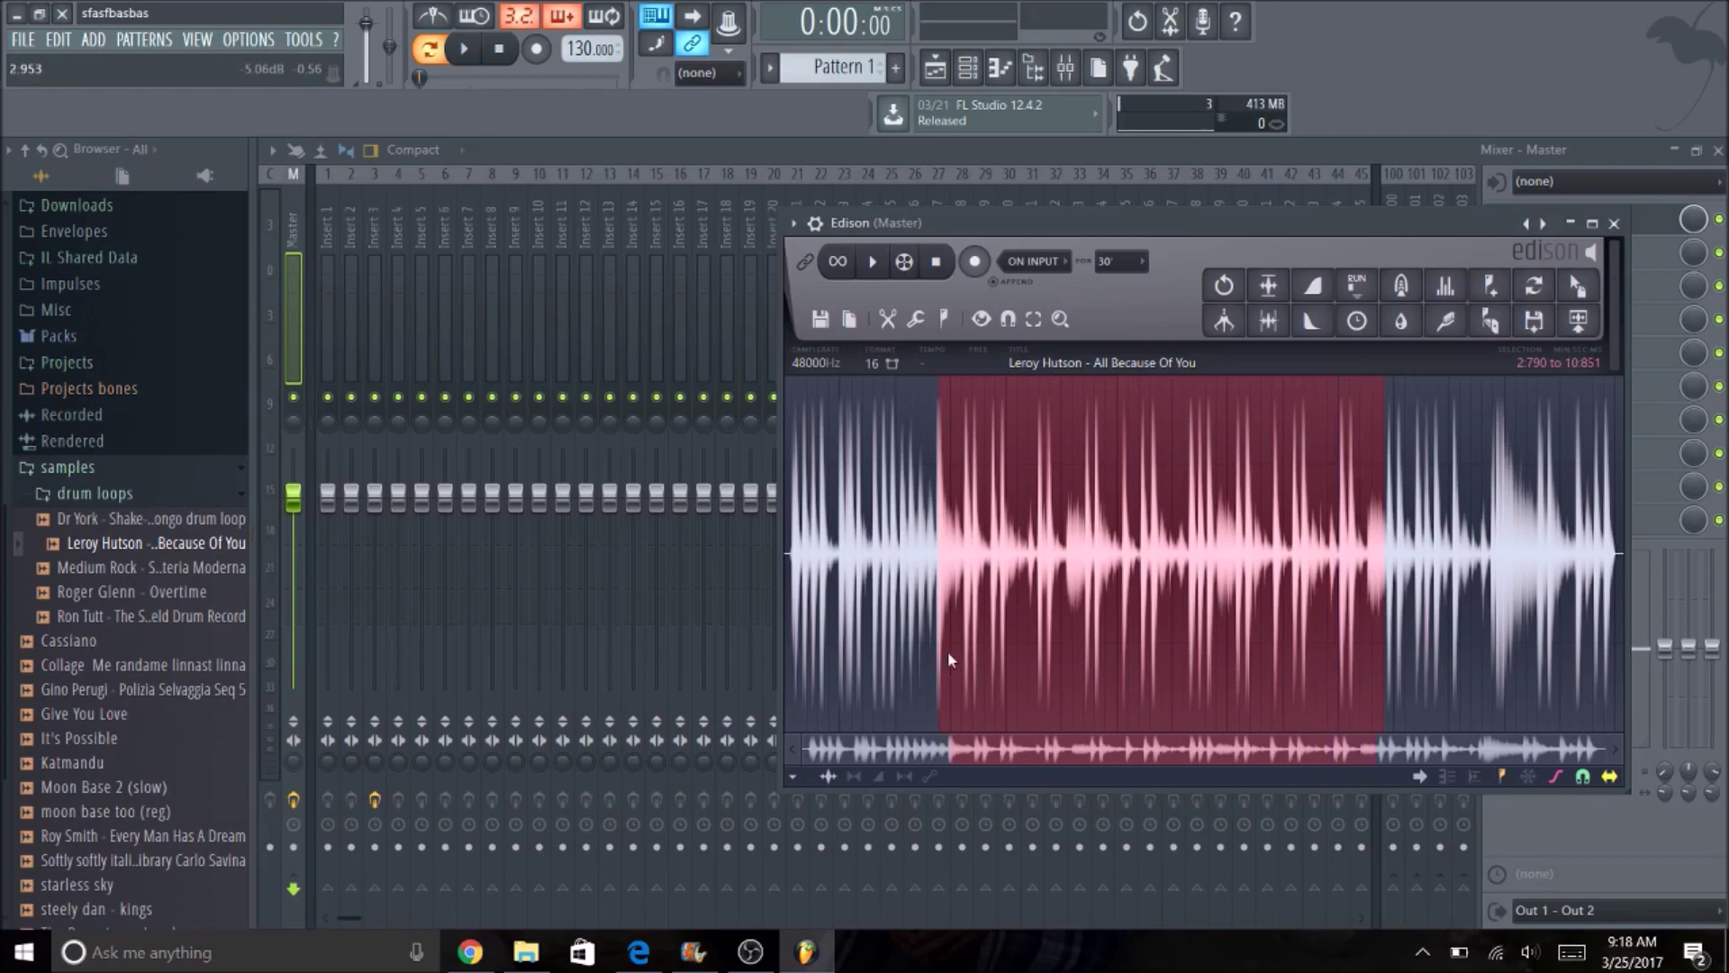
left_click_drag(948, 659, 980, 670)
left_click_drag(1384, 612, 1047, 654)
scroll(1003, 647, "up", 5)
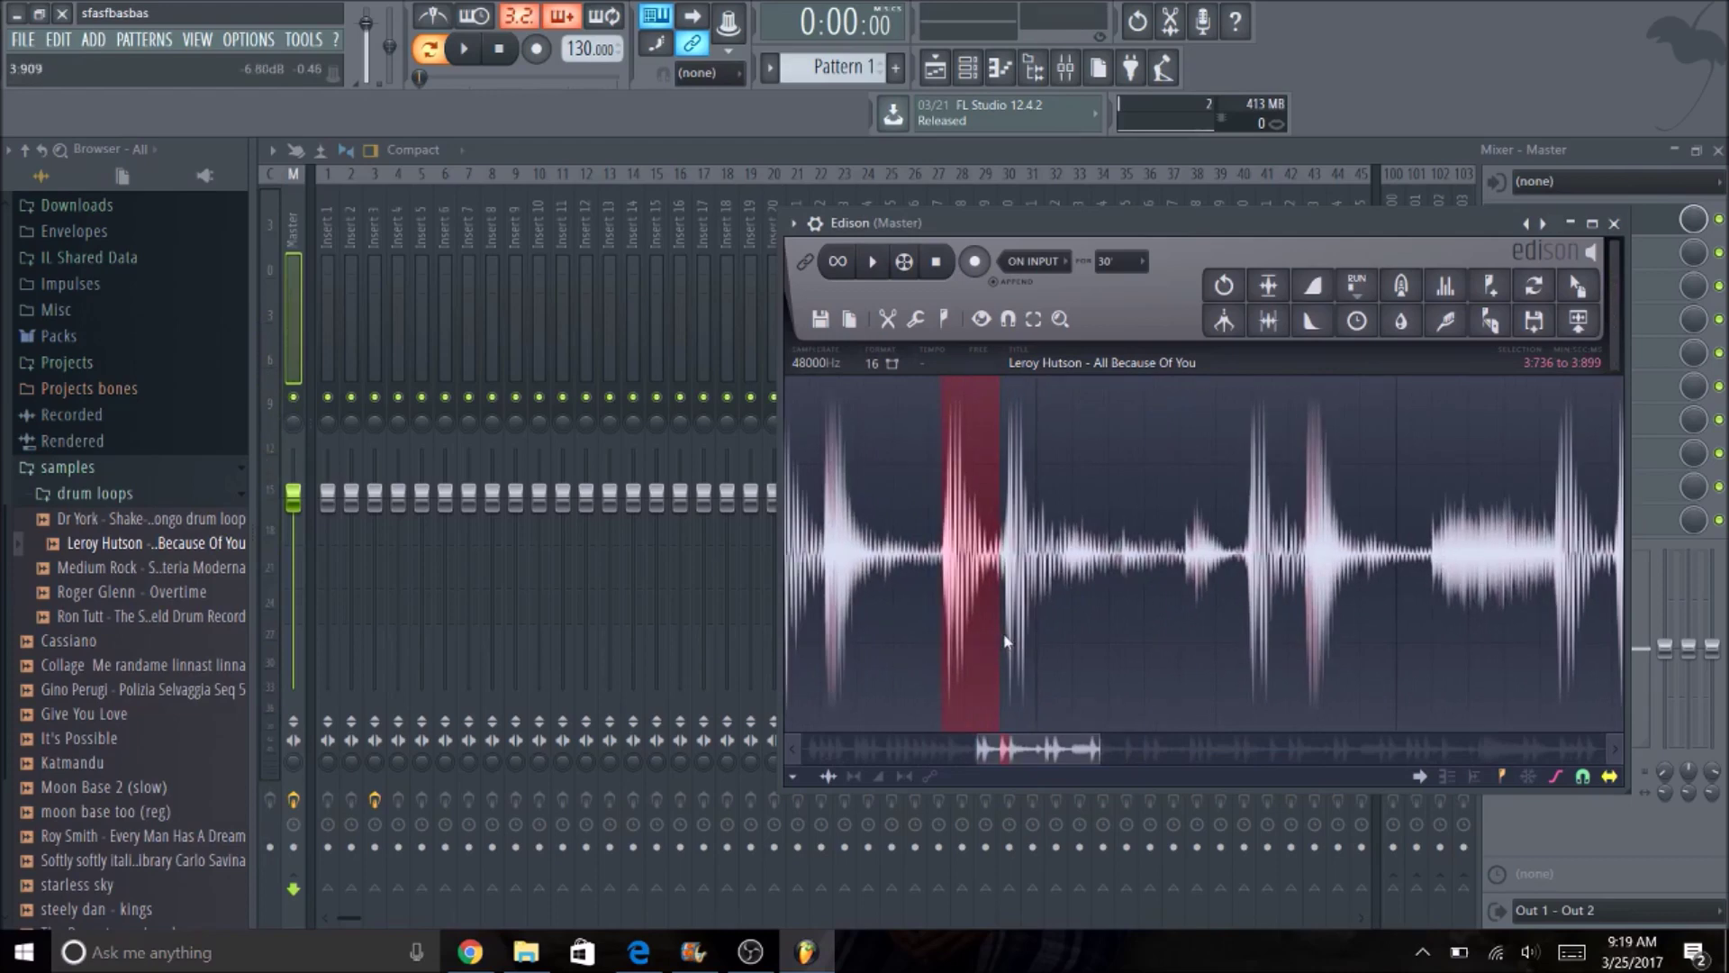
scroll(1006, 640, "up", 3)
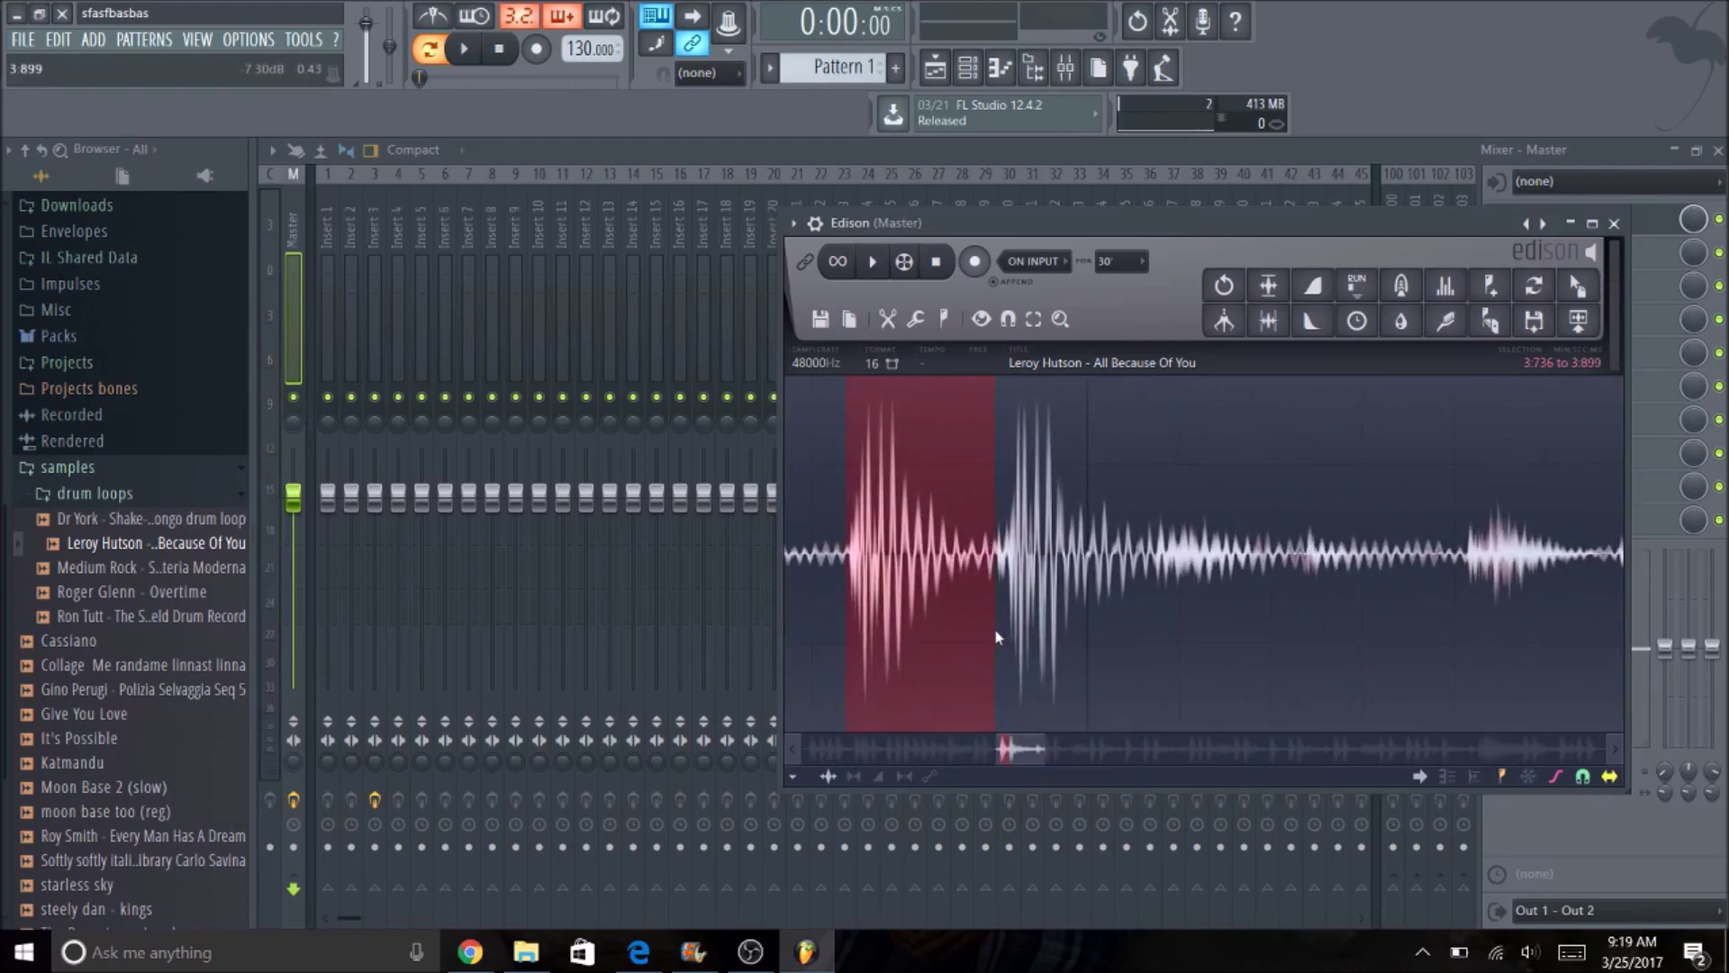
scroll(997, 629, "left", 3)
scroll(1321, 506, "left", 1)
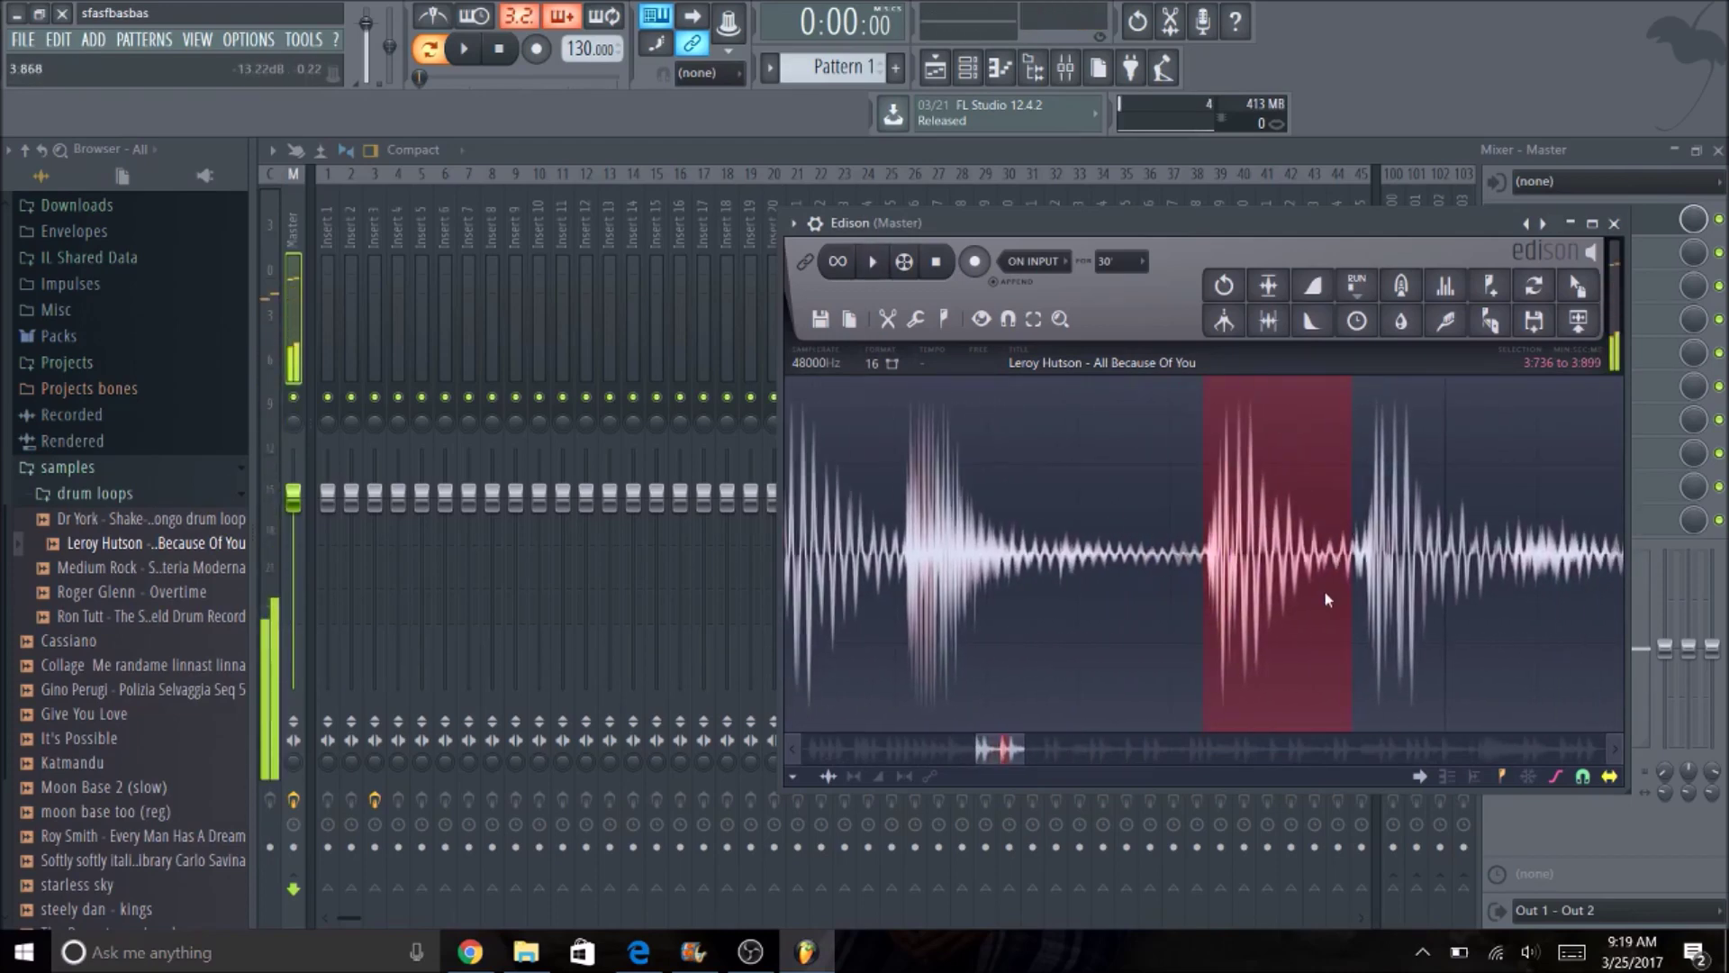
left_click_drag(1351, 598, 1353, 601)
scroll(1347, 613, "right", 3)
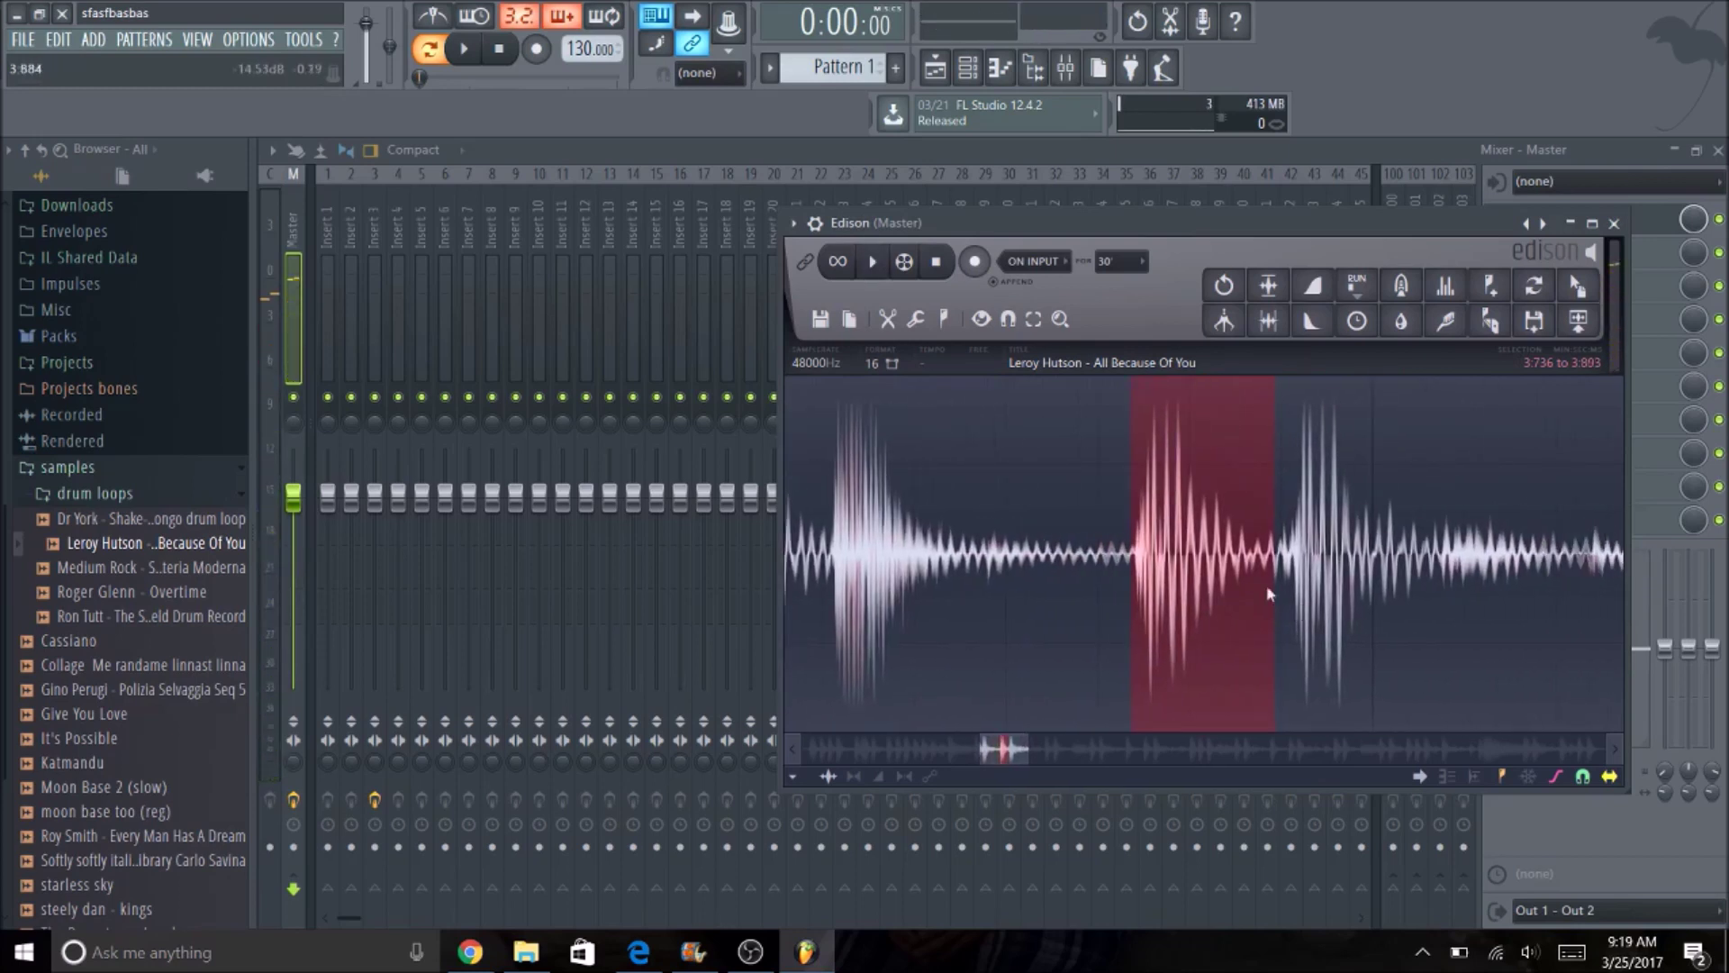
Drag the Edison kick slice onto FPC Pad 3 as leroy hutson - all because of you_22.wav and audition it
left_click(967, 66)
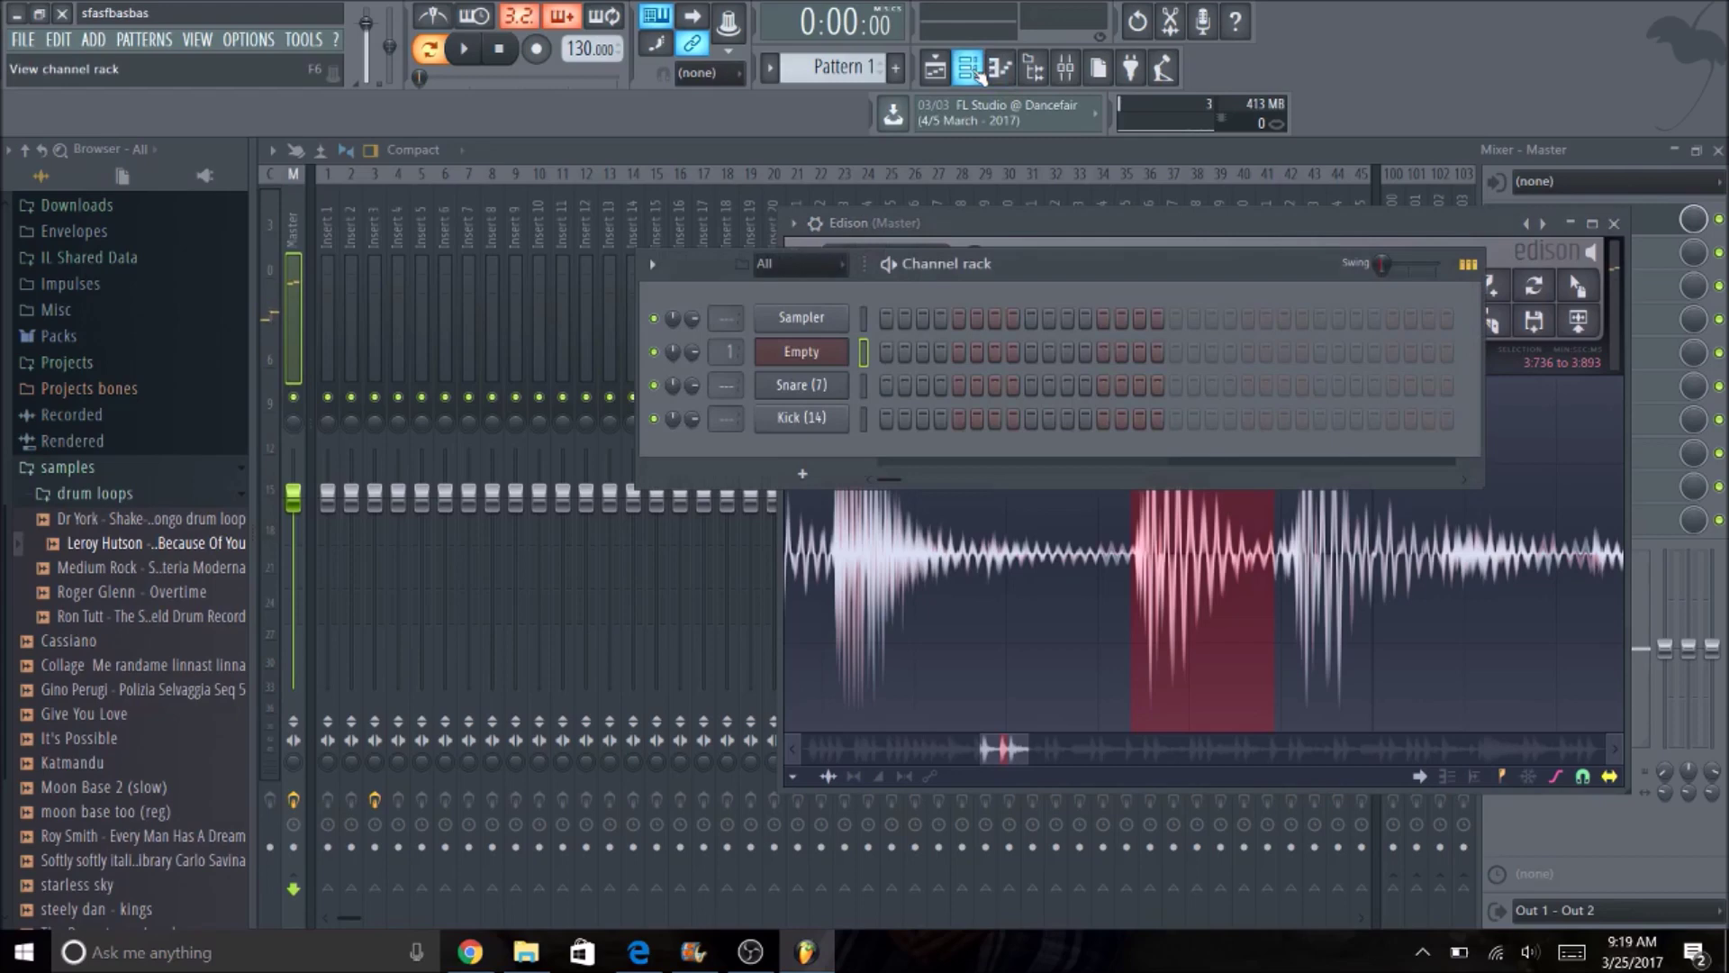
left_click(822, 351)
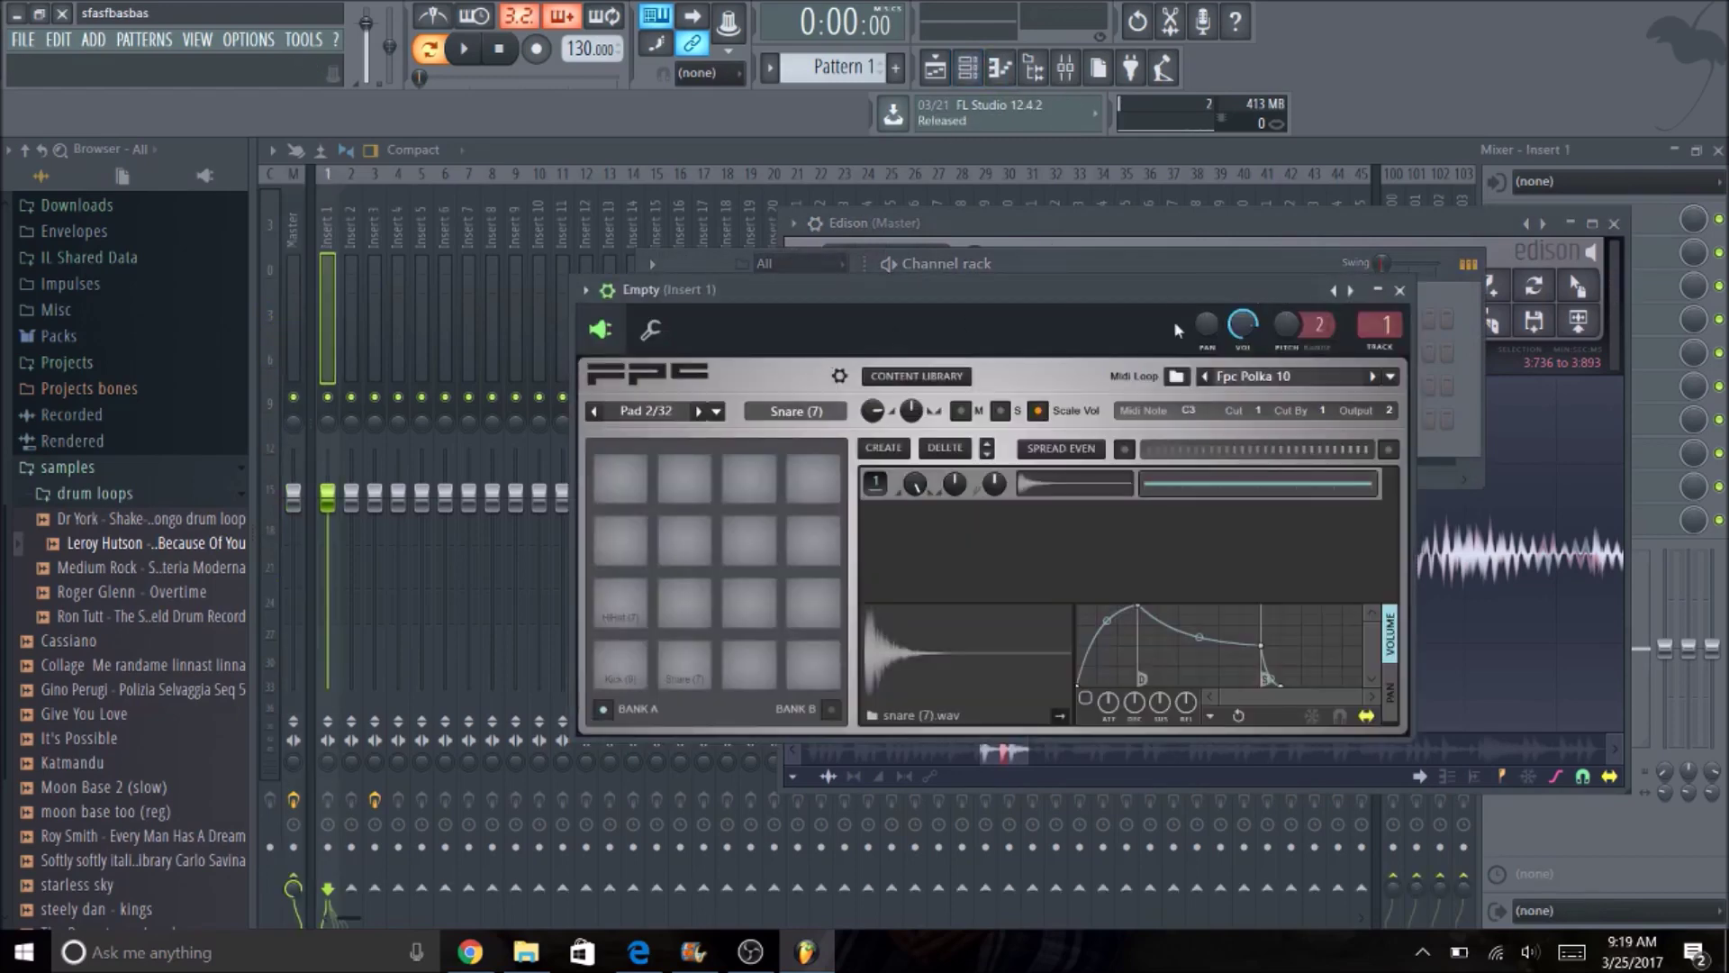
left_click_drag(1164, 290, 926, 301)
left_click(1295, 229)
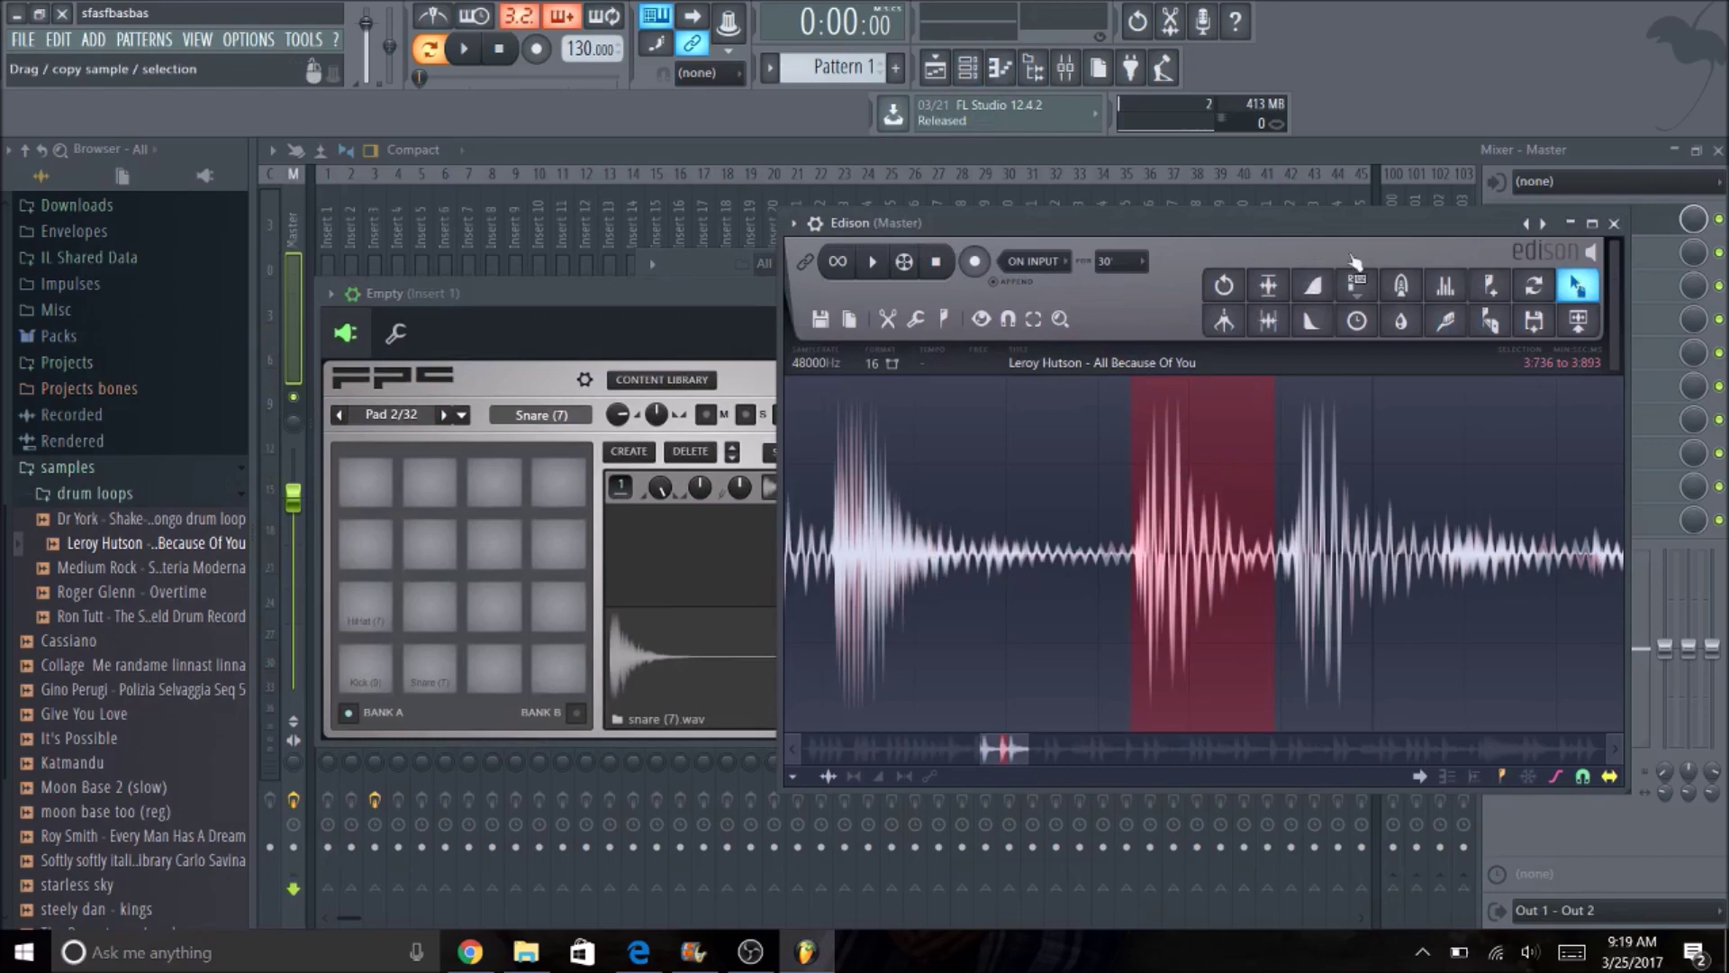
left_click_drag(1354, 261, 518, 680)
left_click(584, 298)
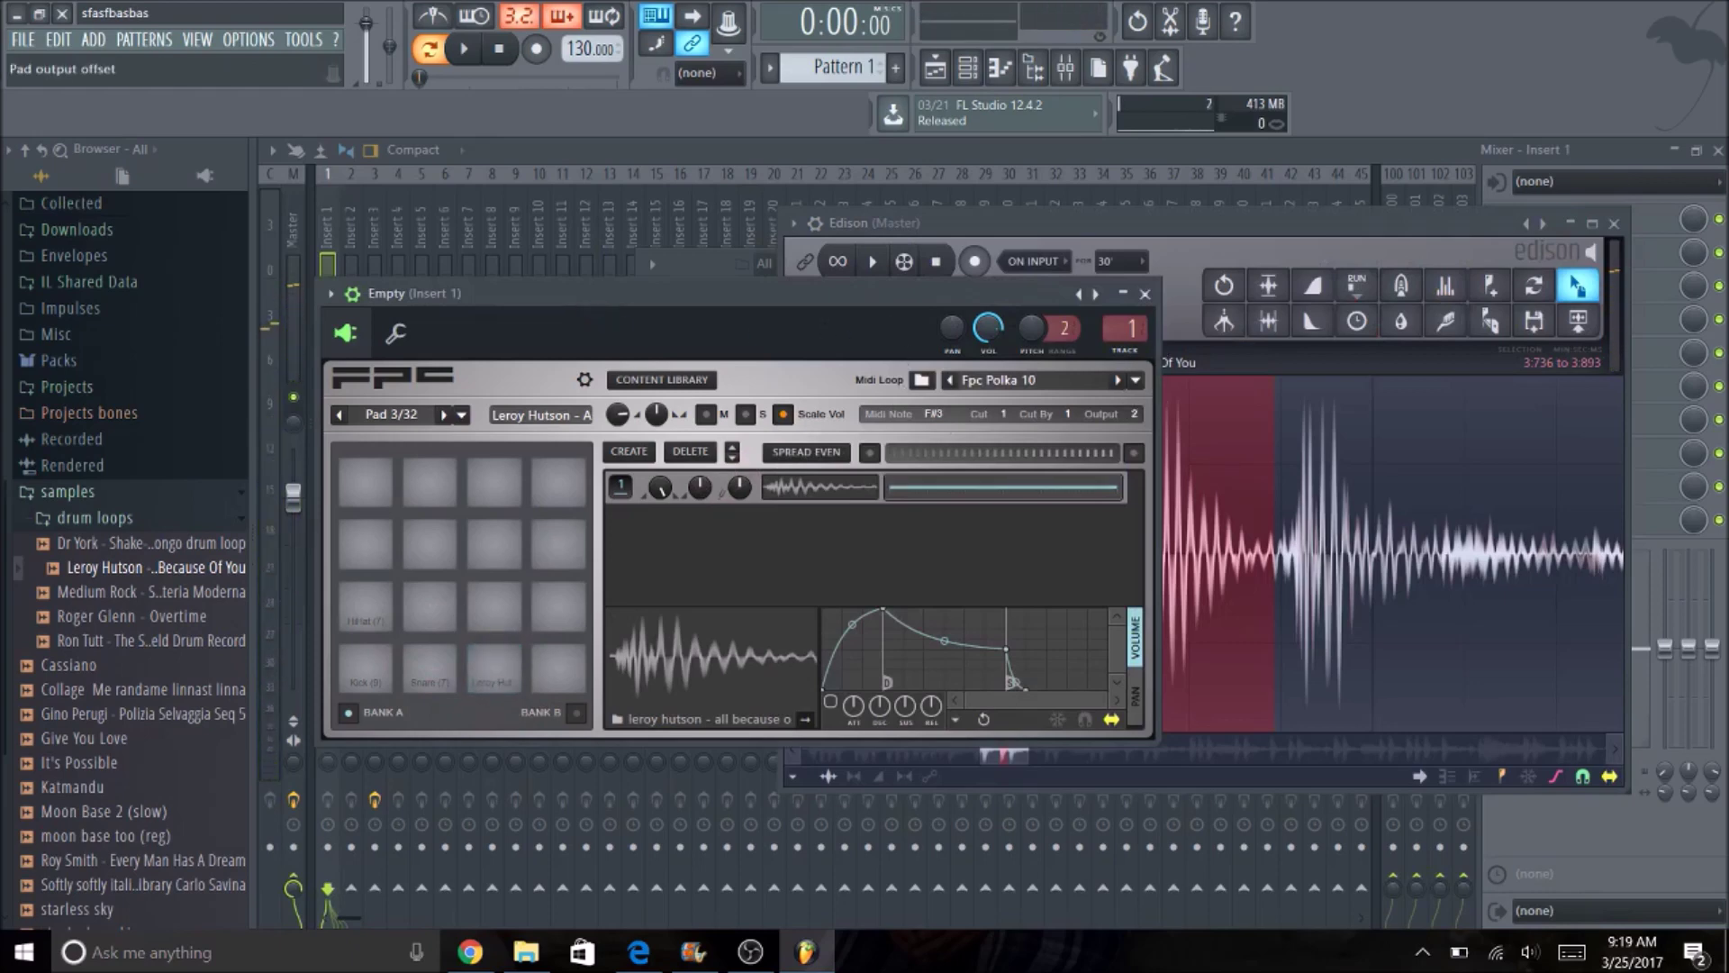
left_click(725, 148)
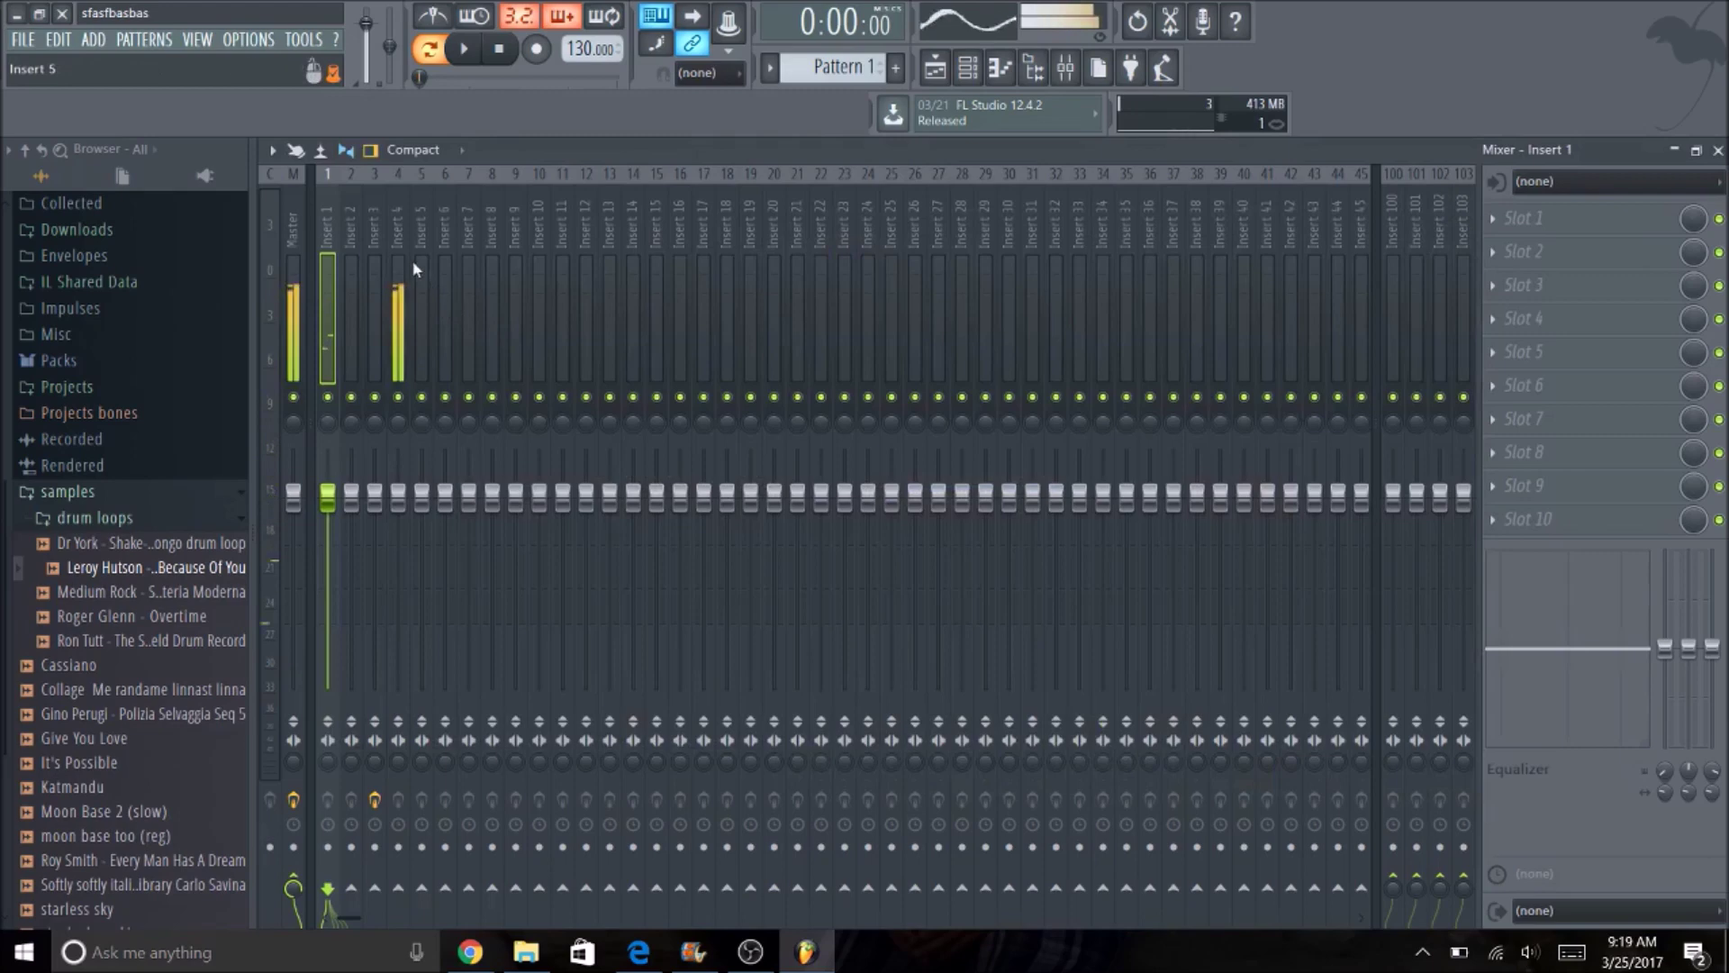
Put Fruity parametric EQ 2 on Insert 4, load the next preset, and adjust Band 1 and Band 7 frequencies
left_click(403, 227)
left_click(1507, 225)
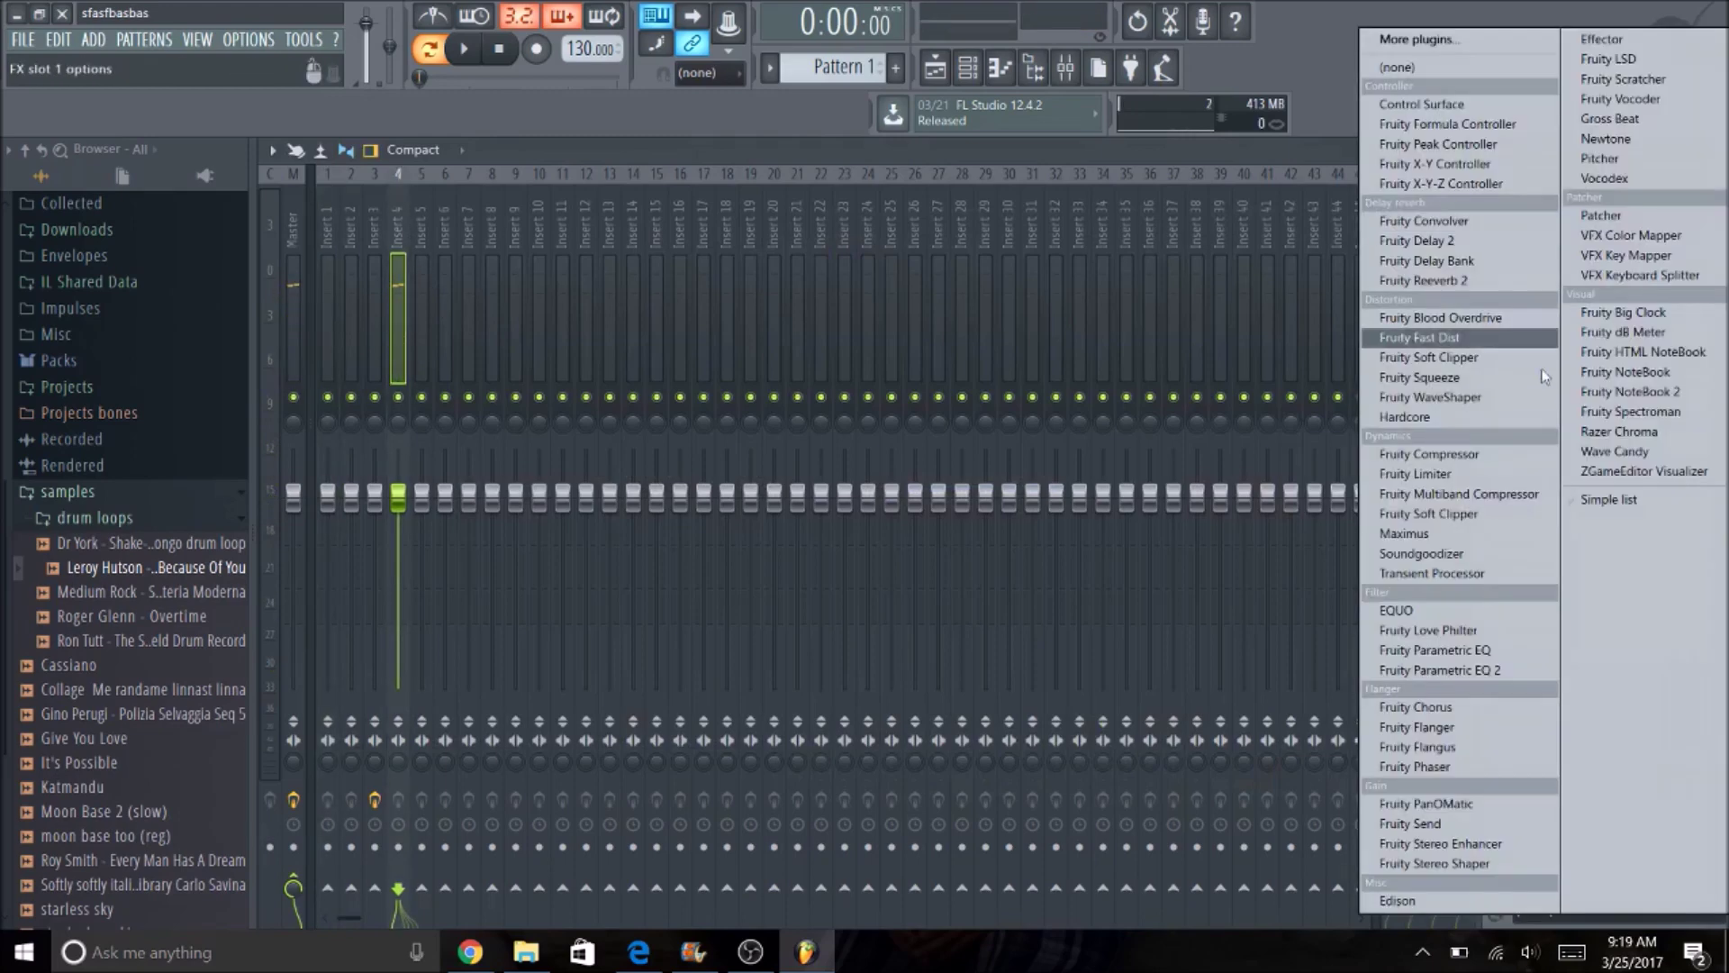
left_click(1418, 666)
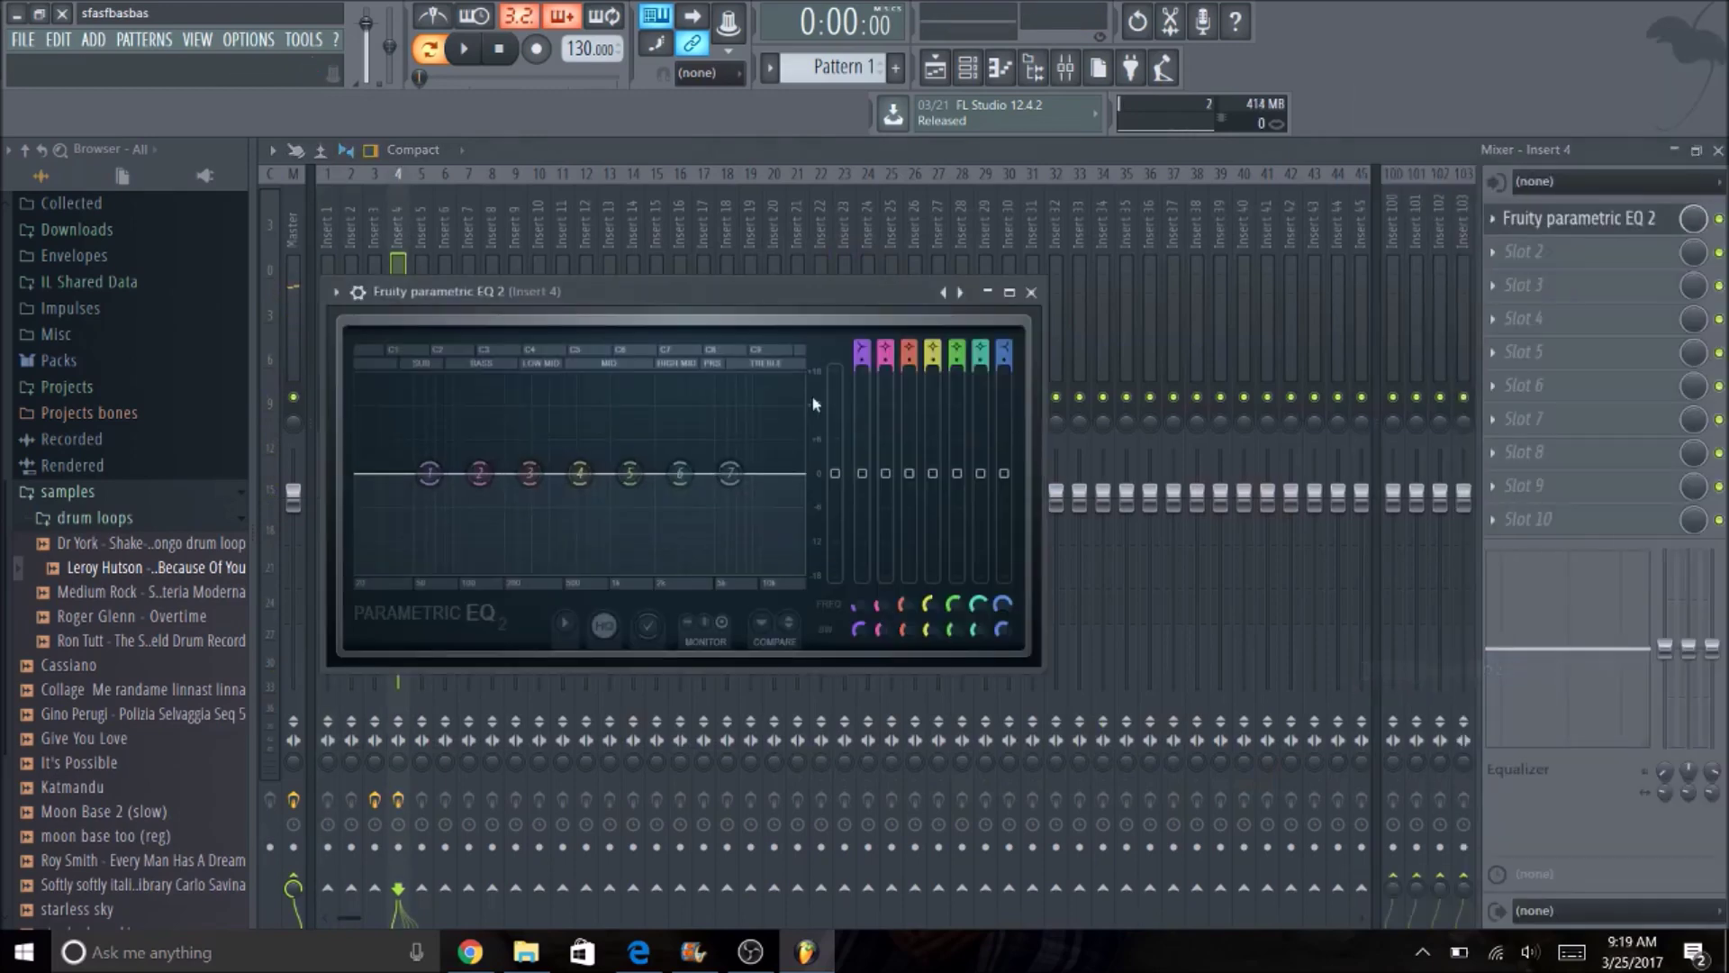
left_click(960, 291)
left_click_drag(1000, 605, 1000, 641)
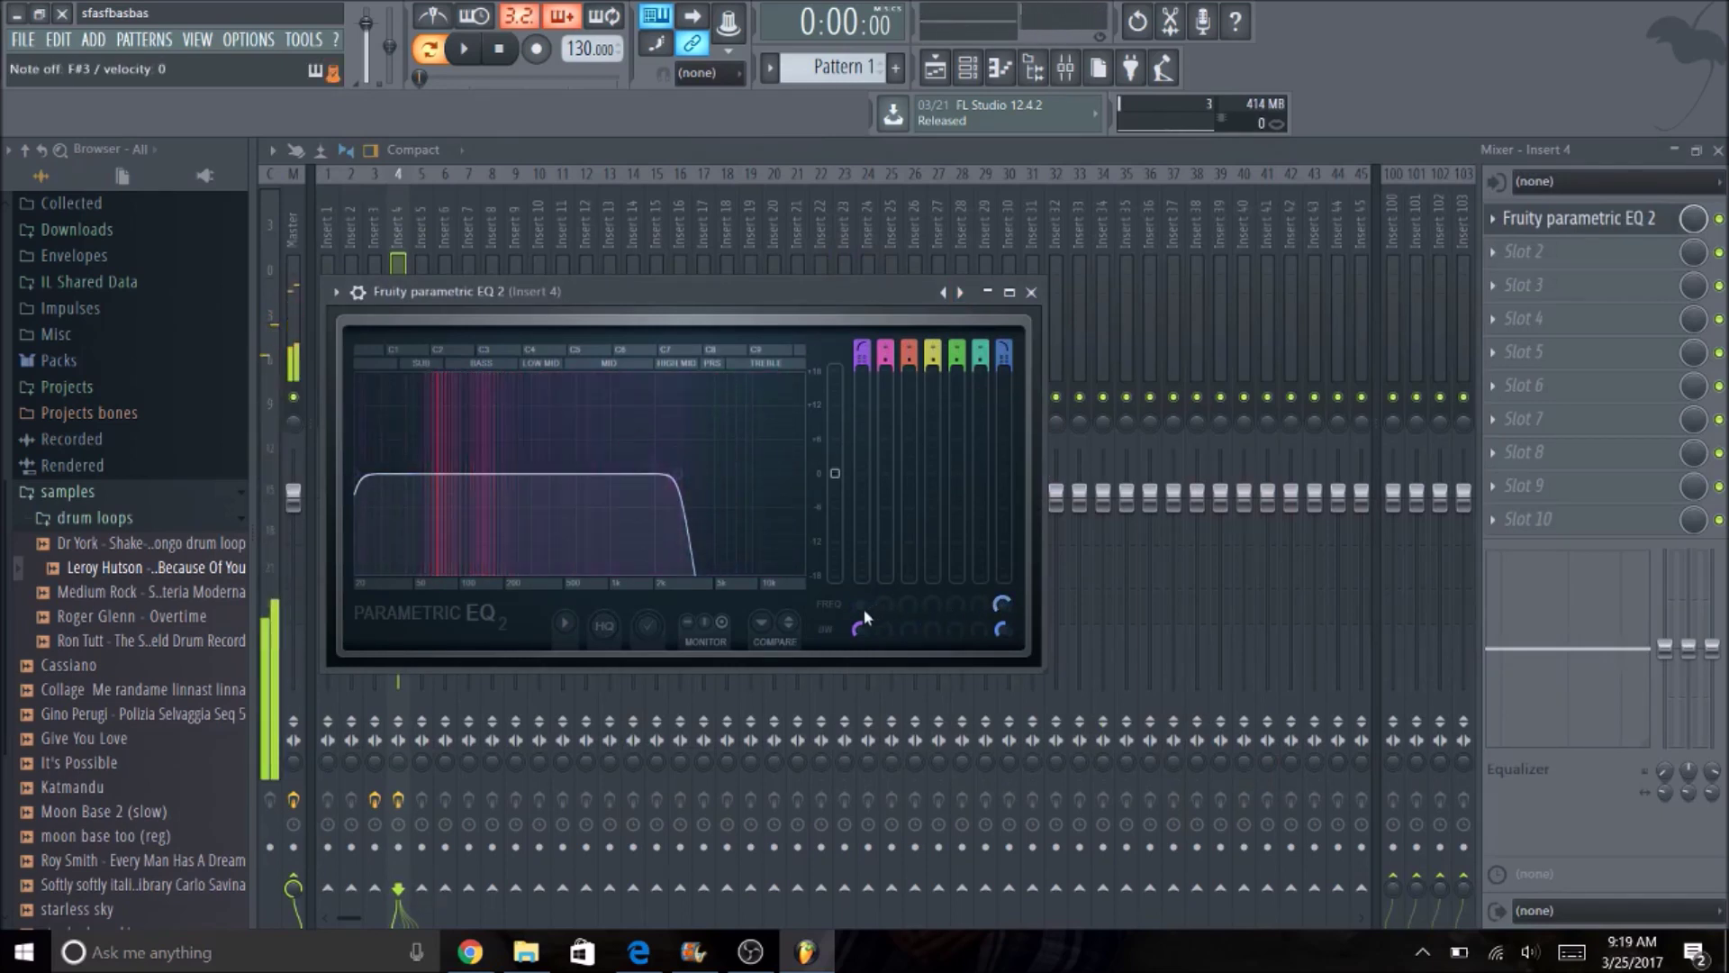
left_click_drag(860, 607, 860, 593)
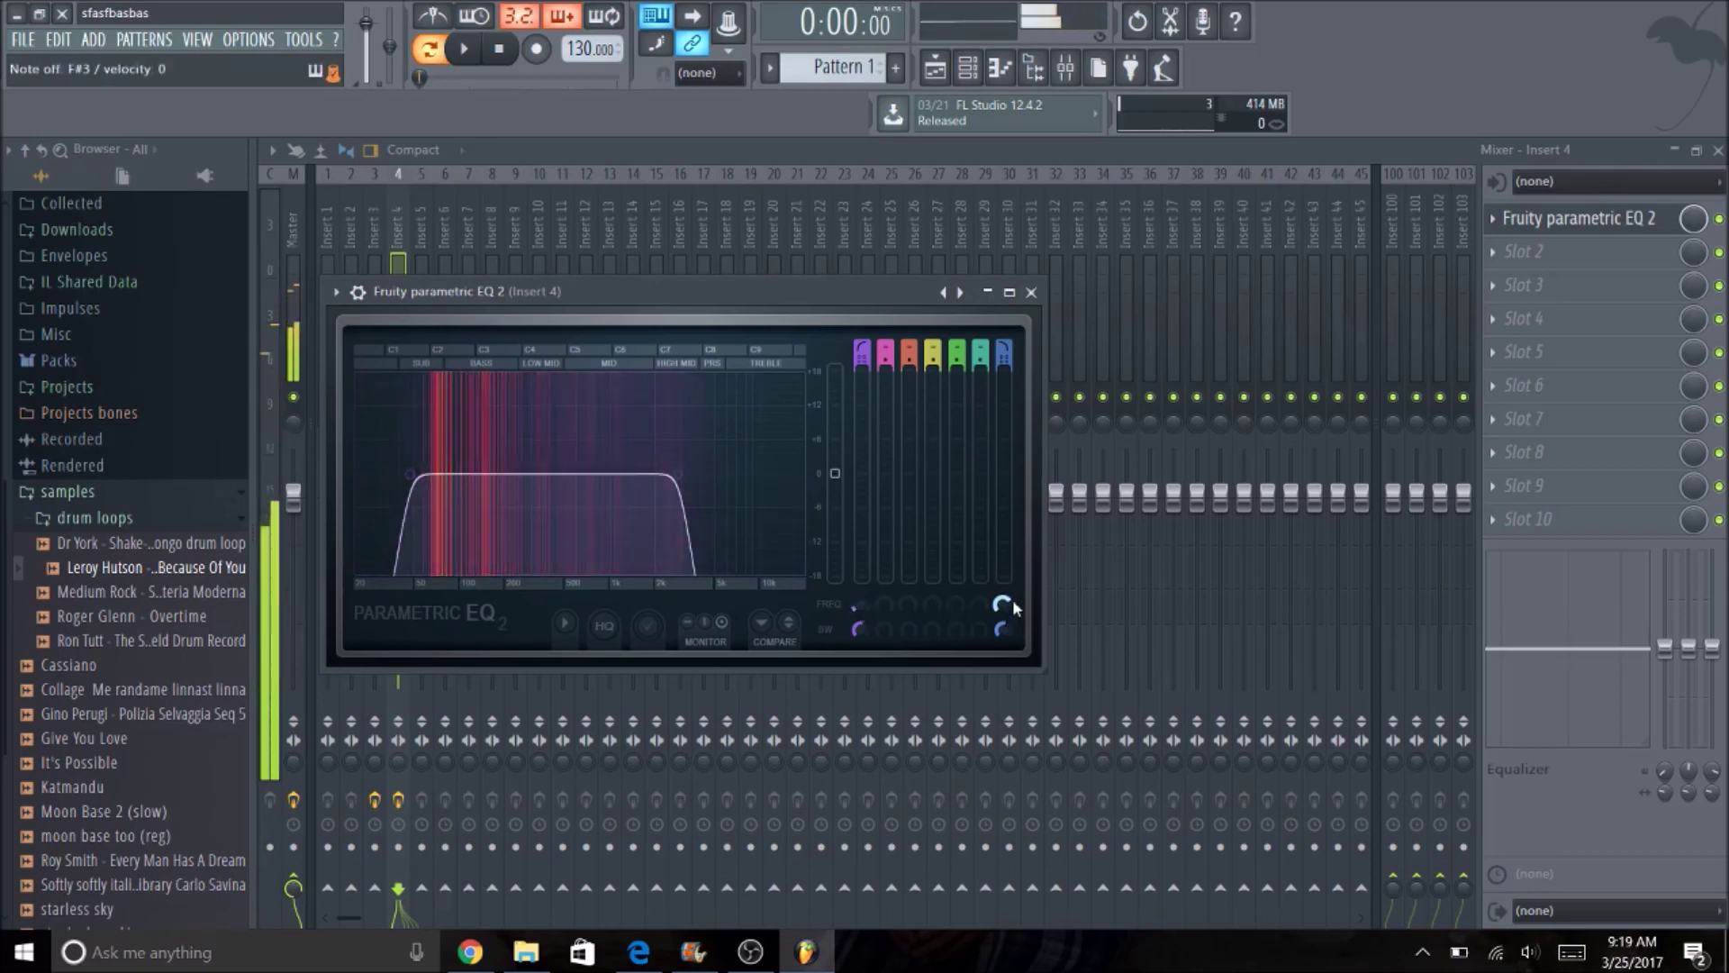
left_click_drag(1002, 604, 1001, 624)
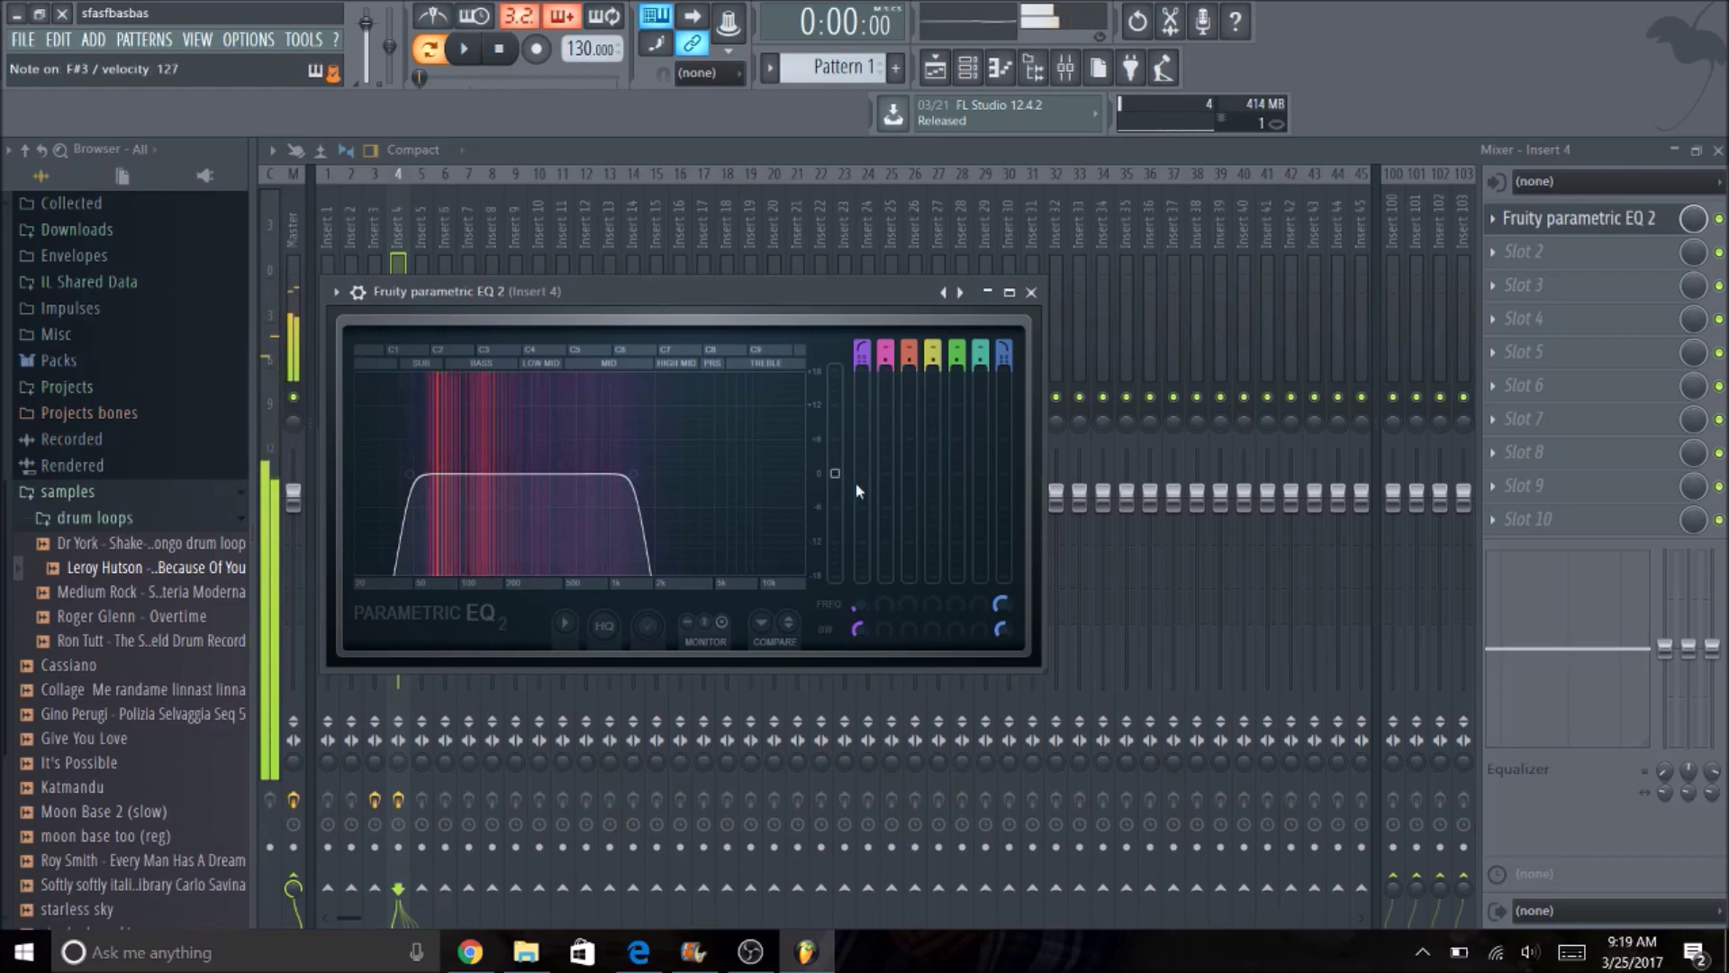
Close the parametric EQ window and bring the channel rack back up
left_click(1031, 291)
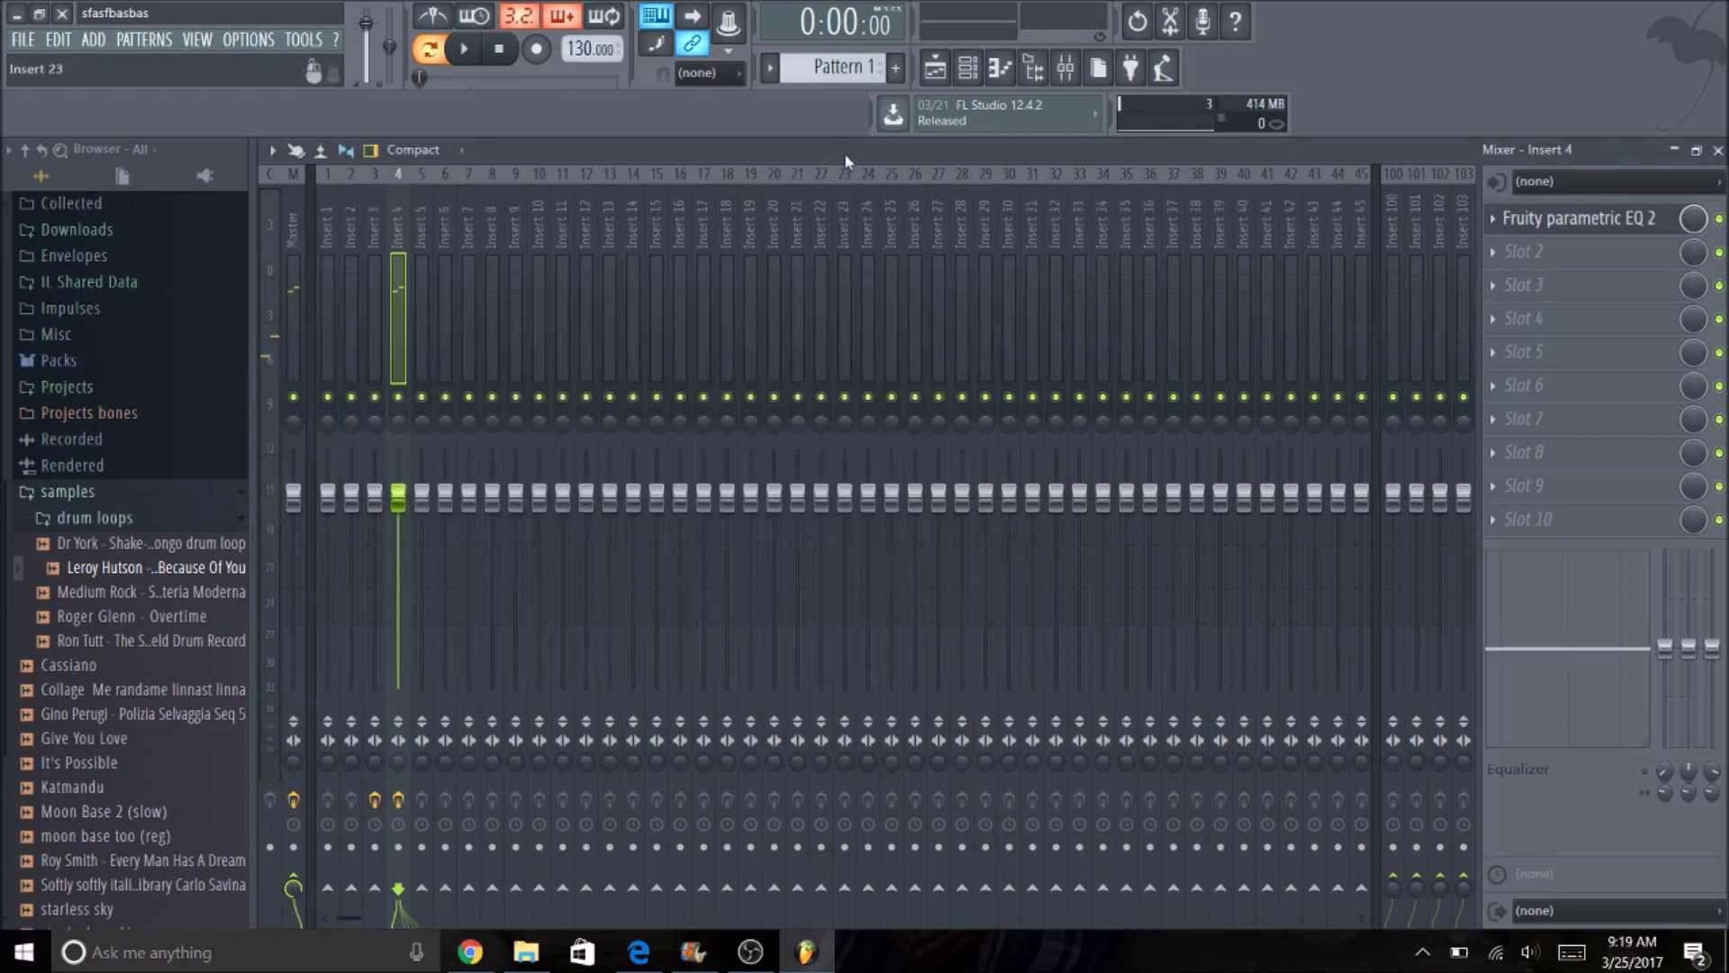
left_click(967, 68)
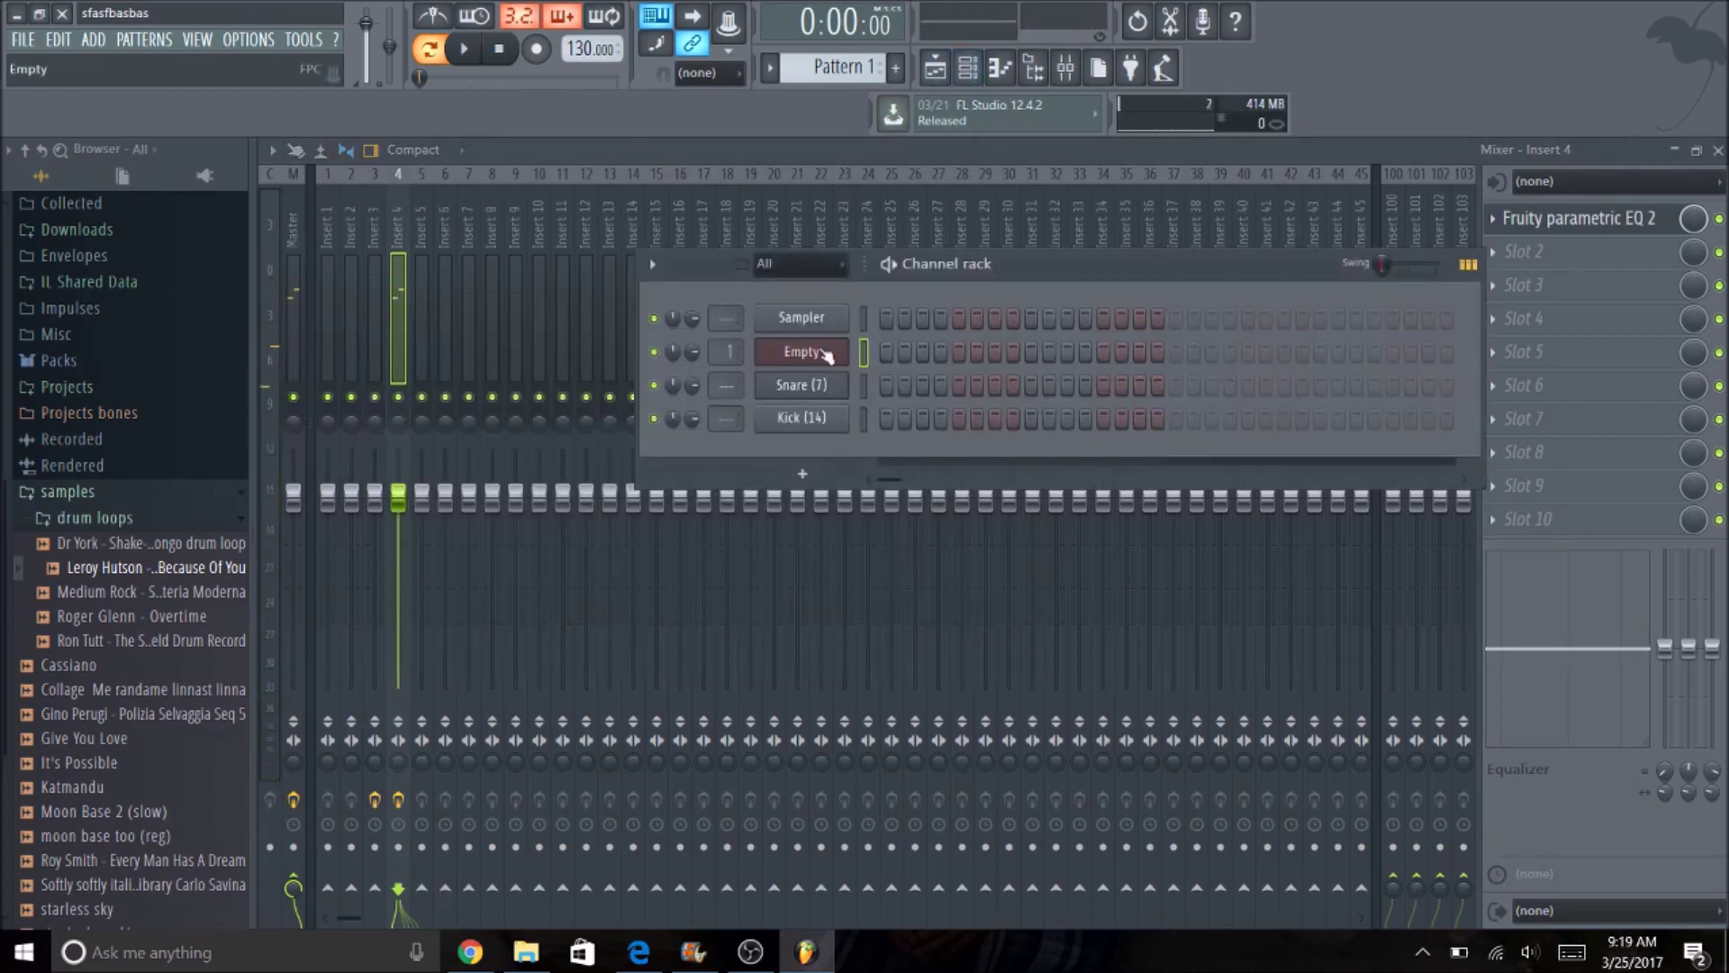